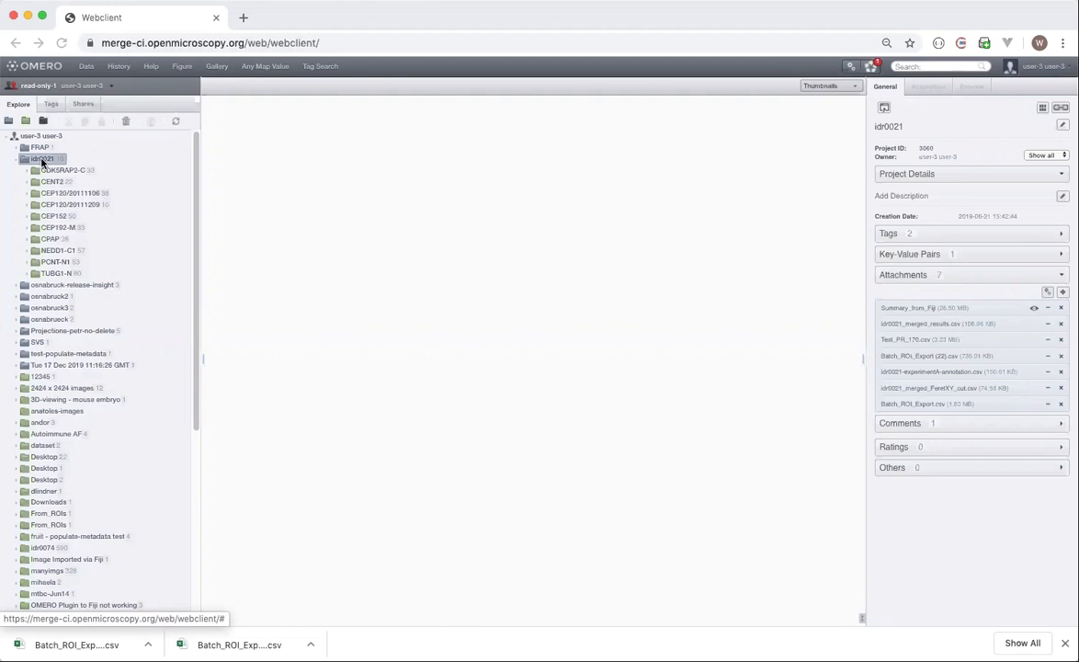
Open the idr0021 project with Parade and load its idr0021_merged_results.csv file.
{"action": "right_click", "coordinate": [55, 162]}
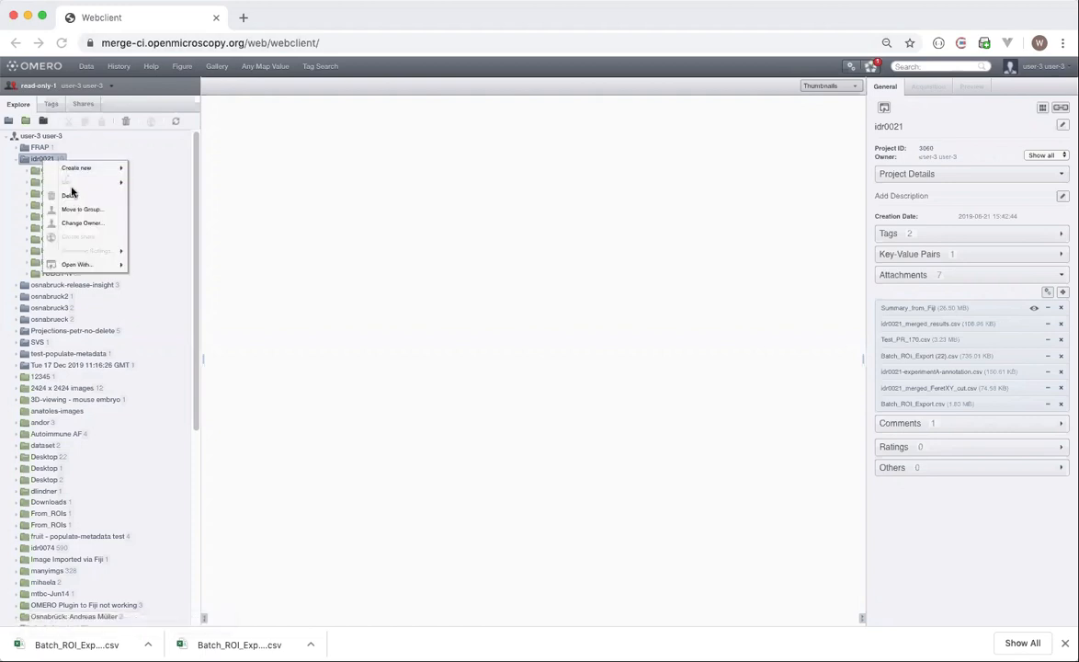
{"action": "mouse_move", "coordinate": [75, 265]}
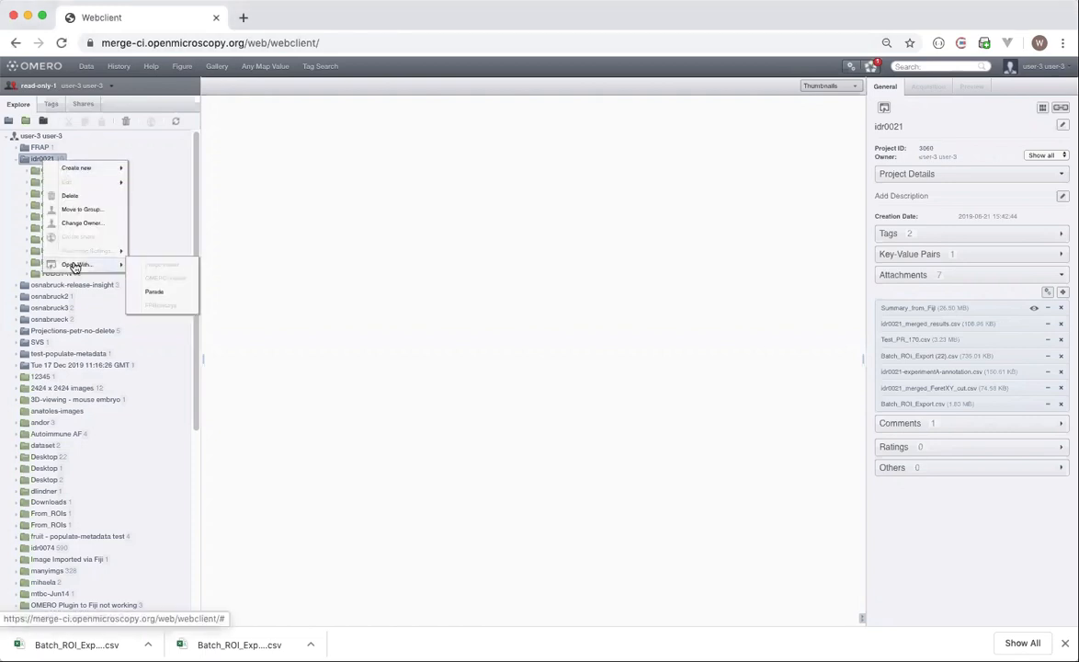
{"action": "left_click", "coordinate": [154, 292]}
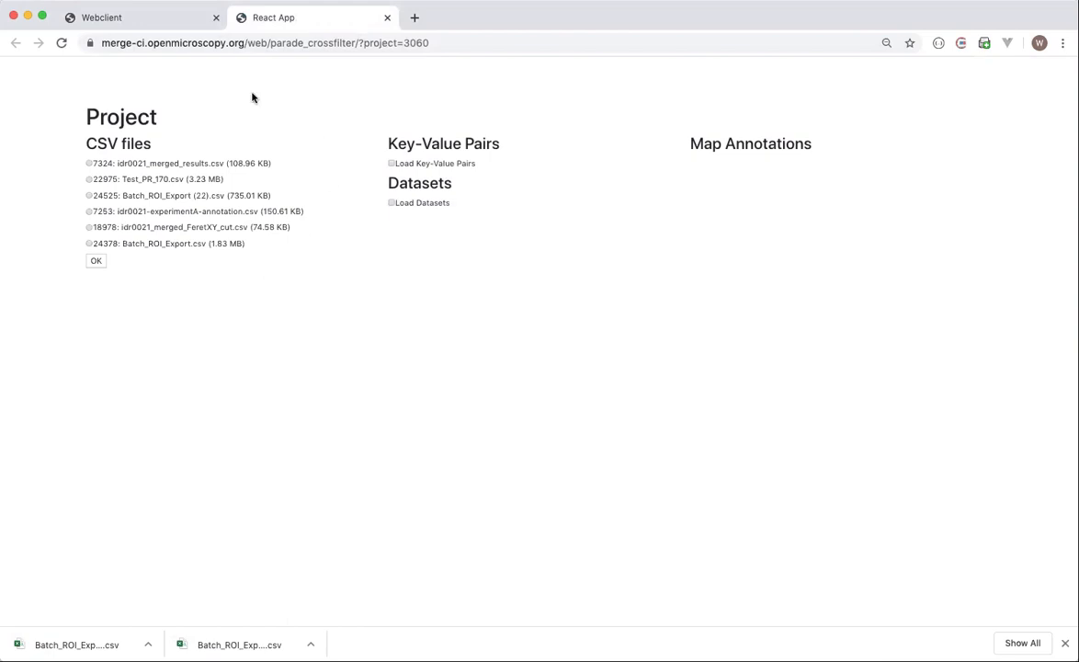
{"action": "left_click", "coordinate": [88, 163]}
{"action": "left_click", "coordinate": [96, 262]}
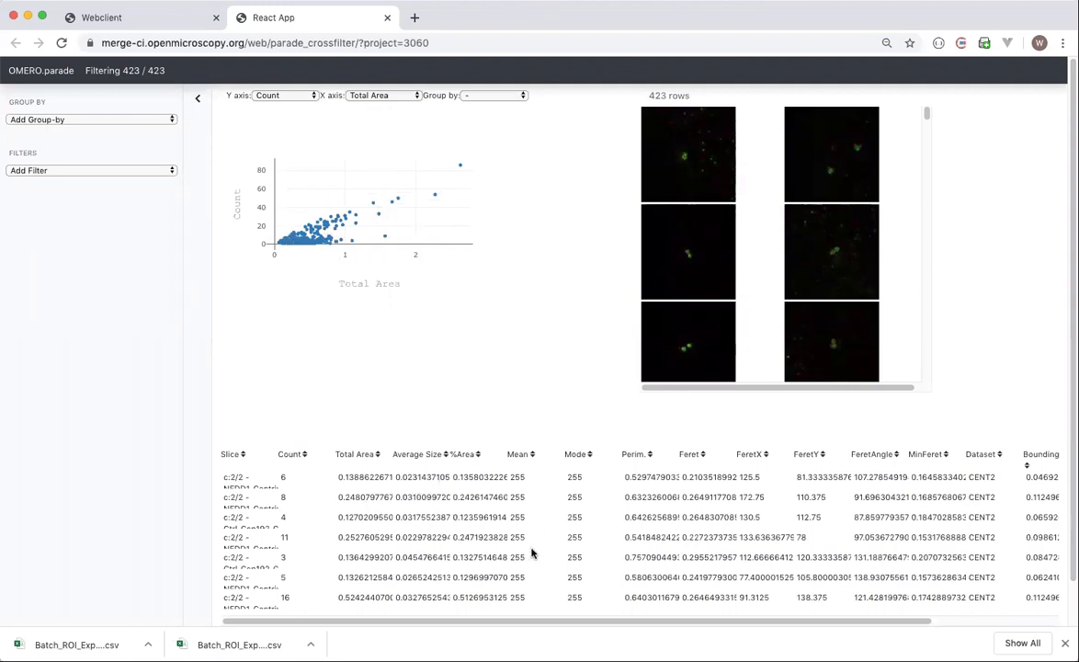
Examine the rows of the results table and its columns across to the image thumbnails.
{"action": "scroll", "coordinate": [583, 542], "scroll_direction": "down", "scroll_amount": 5}
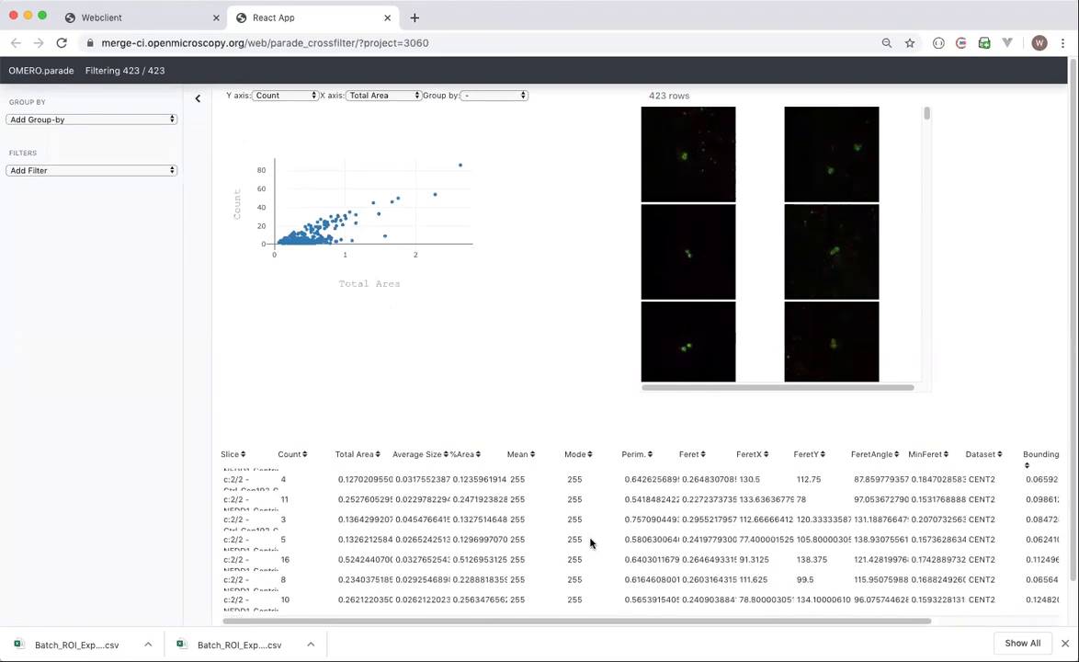
{"action": "scroll", "coordinate": [591, 543], "scroll_direction": "down", "scroll_amount": 5}
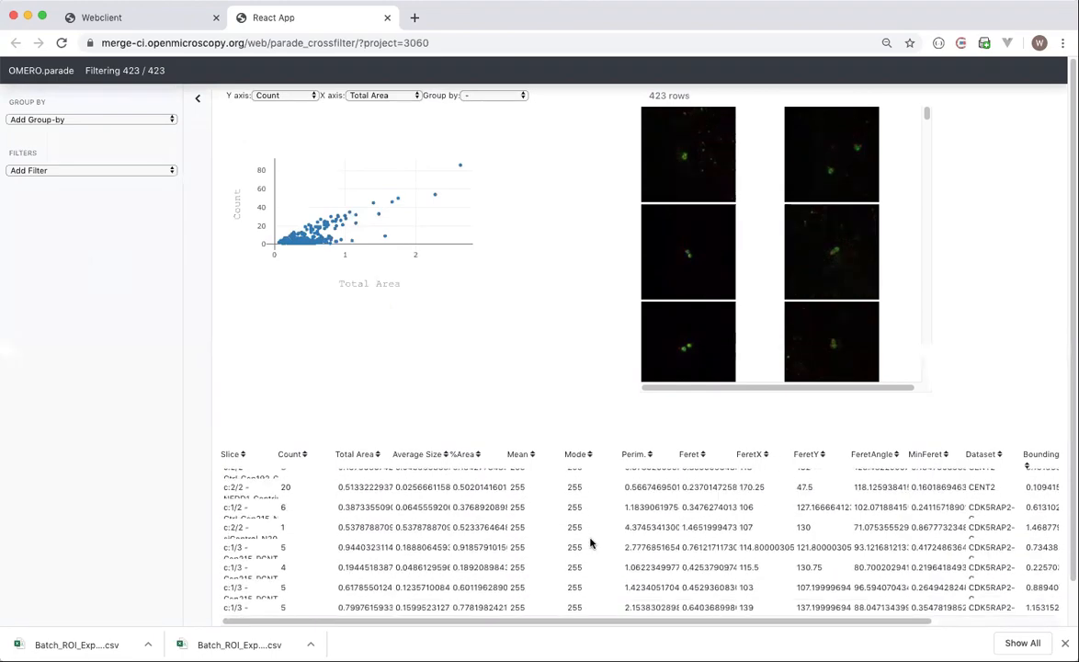
{"action": "left_click_drag", "start_coordinate": [738, 620], "coordinate": [987, 625]}
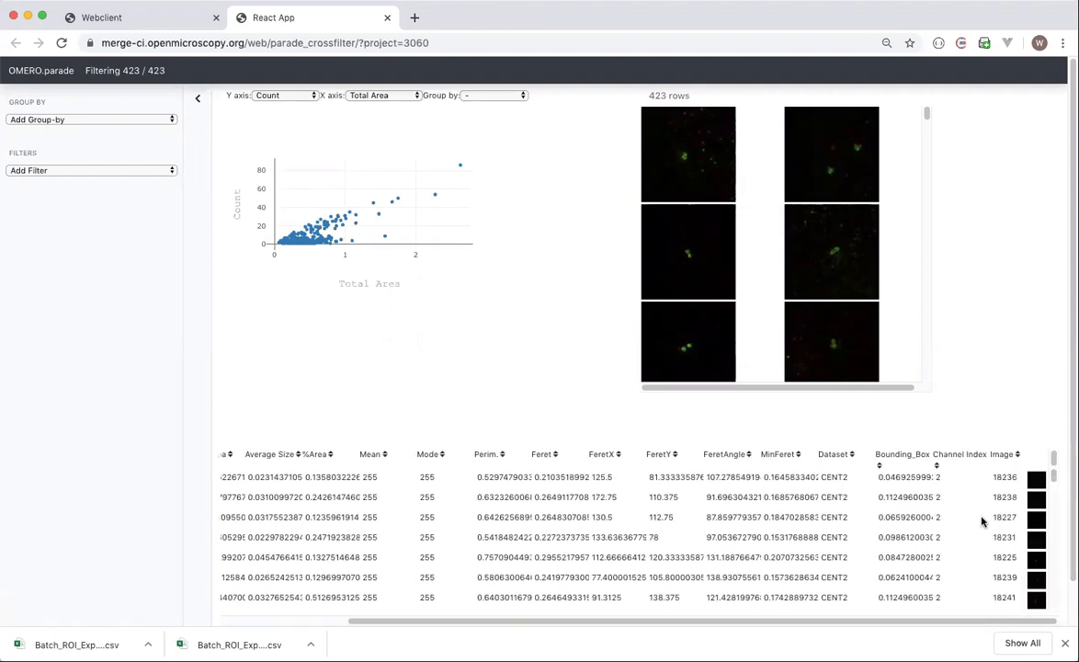
{"action": "mouse_move", "coordinate": [1035, 549]}
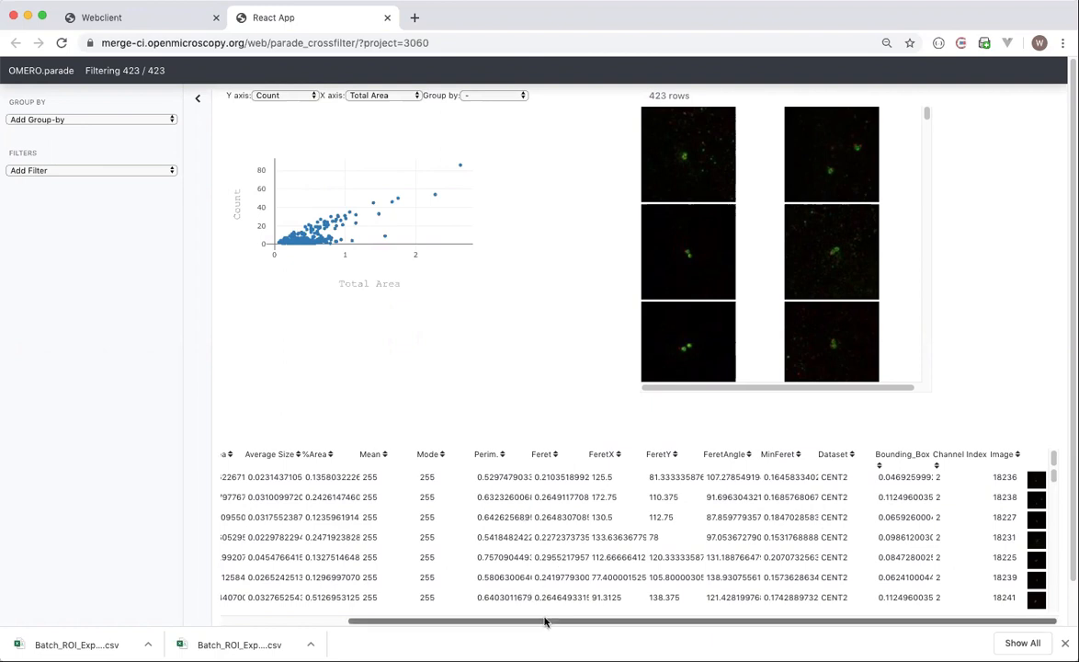
{"action": "left_click_drag", "start_coordinate": [546, 620], "coordinate": [395, 620]}
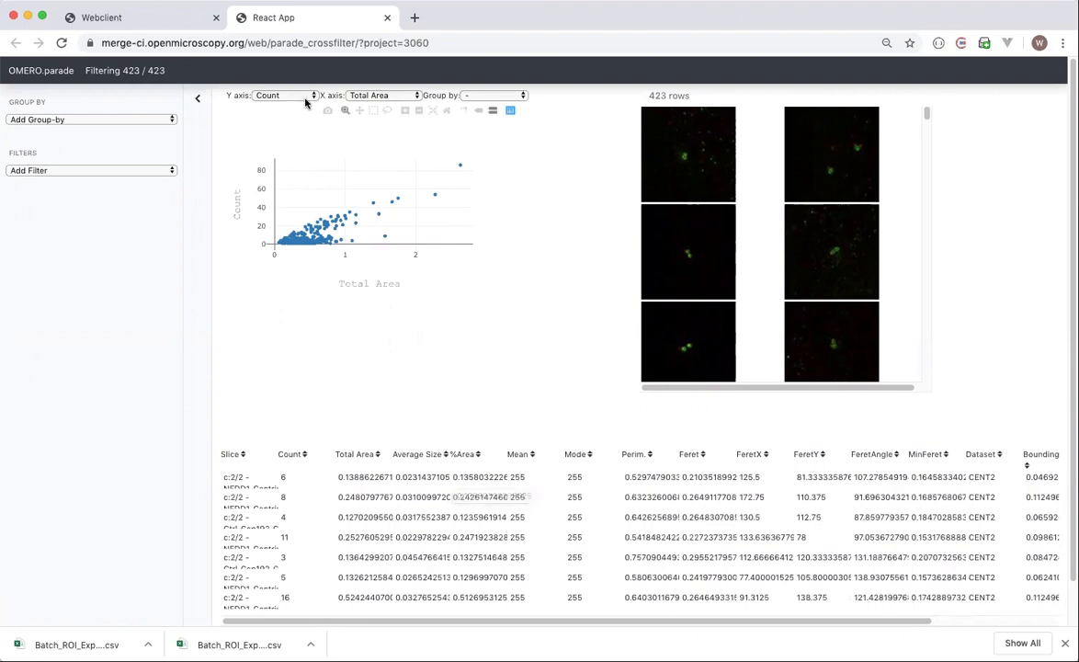
Set the plot's Y axis to %Area and its X axis to Bounding_Box.
{"action": "left_click", "coordinate": [281, 96]}
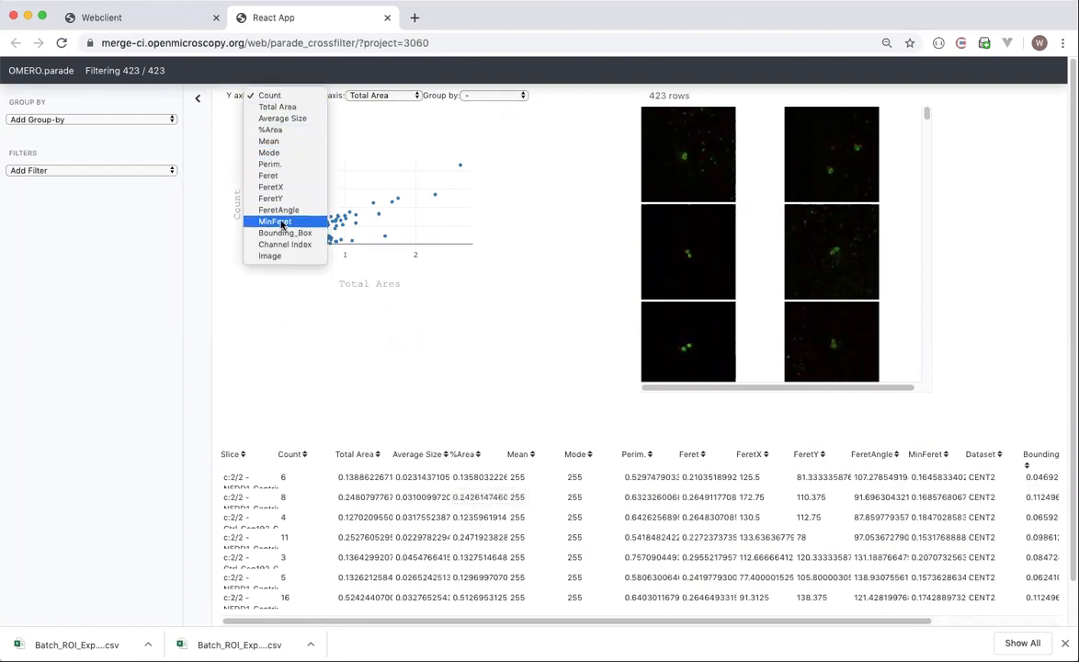
{"action": "left_click", "coordinate": [302, 131]}
{"action": "left_click", "coordinate": [378, 96]}
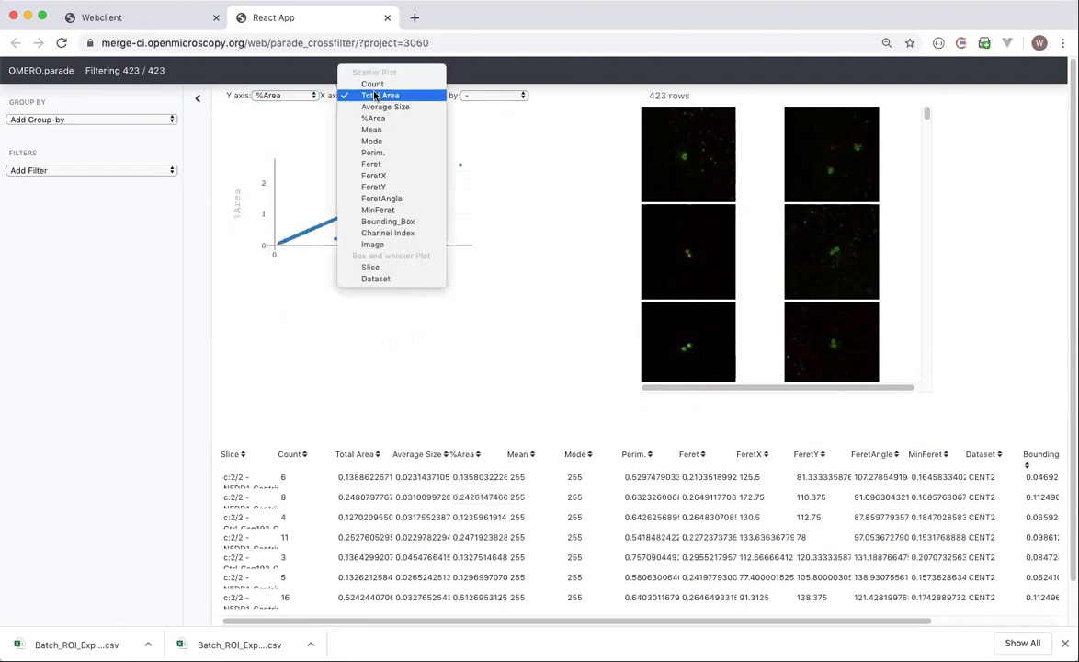
{"action": "left_click", "coordinate": [379, 224]}
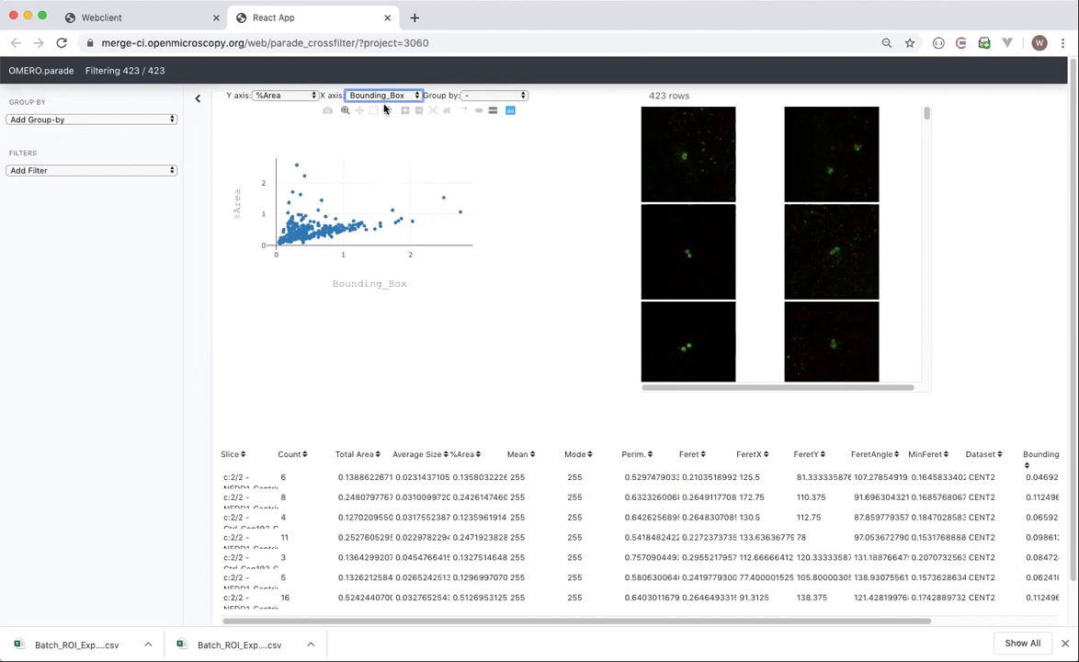
Try a FeretX filter limited to about 96 to 186, and remove the filter.
{"action": "left_click", "coordinate": [147, 170]}
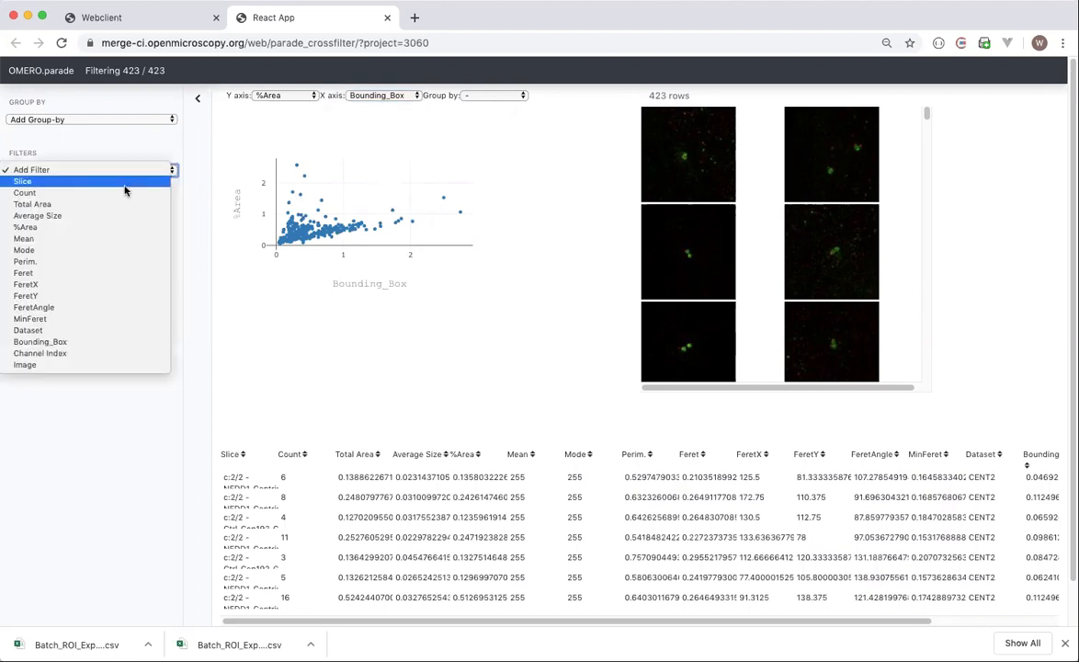
{"action": "left_click", "coordinate": [96, 283]}
{"action": "mouse_move", "coordinate": [46, 268]}
{"action": "left_mouse_down"}
{"action": "mouse_move", "coordinate": [106, 272]}
{"action": "mouse_move", "coordinate": [77, 270]}
{"action": "left_mouse_up"}
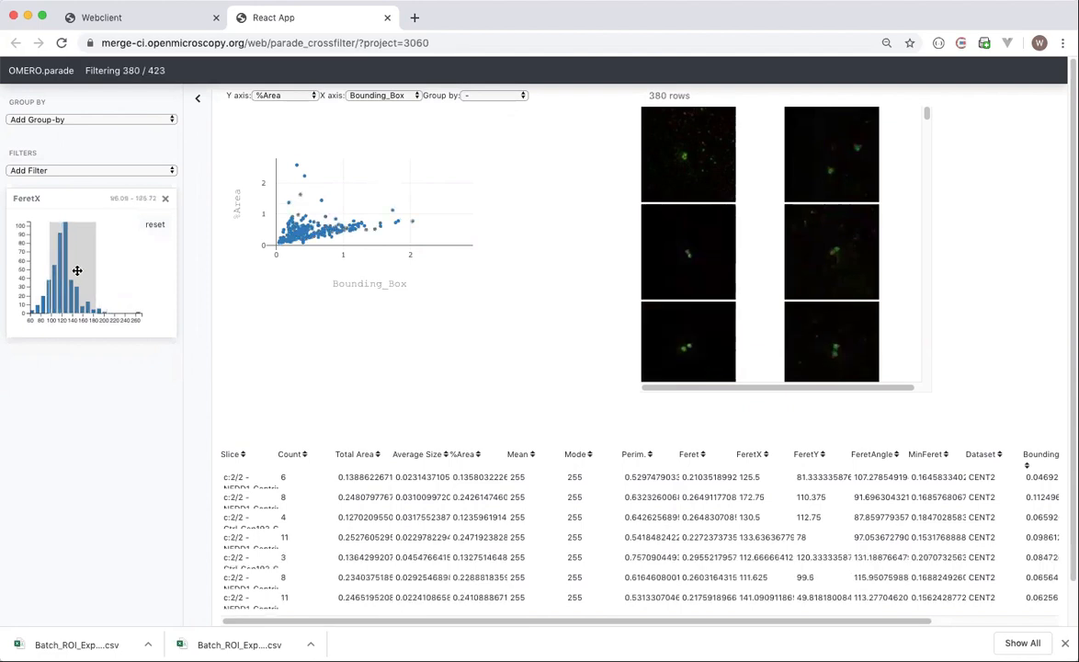
{"action": "left_click", "coordinate": [165, 199]}
Try a Dataset filter matching names that contain CE, and remove the filter.
{"action": "left_click", "coordinate": [126, 170]}
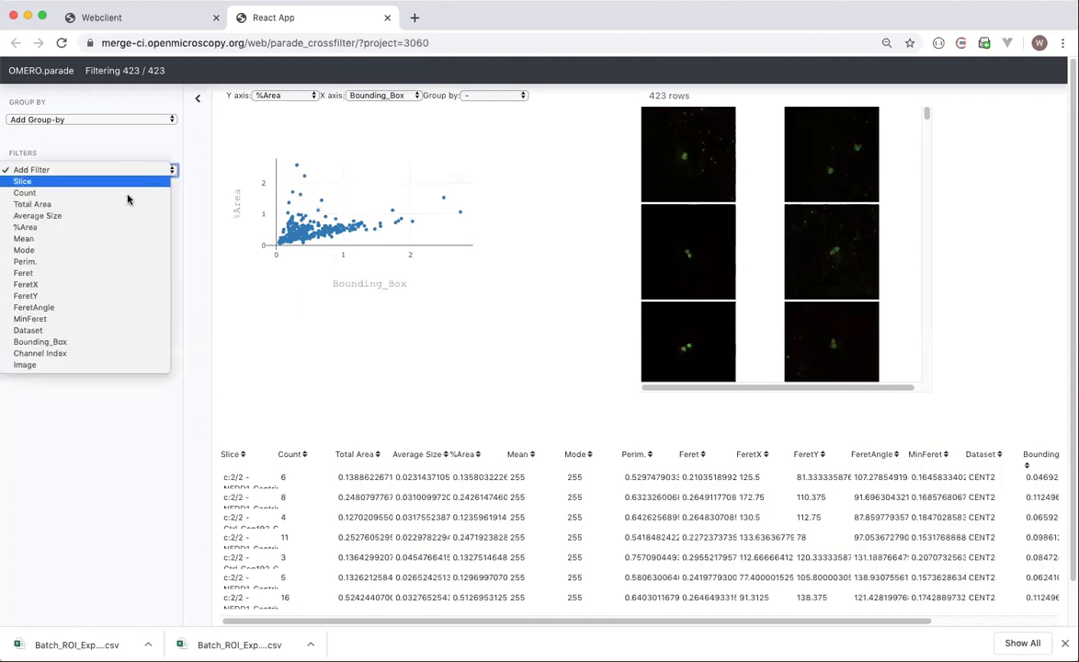
{"action": "left_click", "coordinate": [102, 332]}
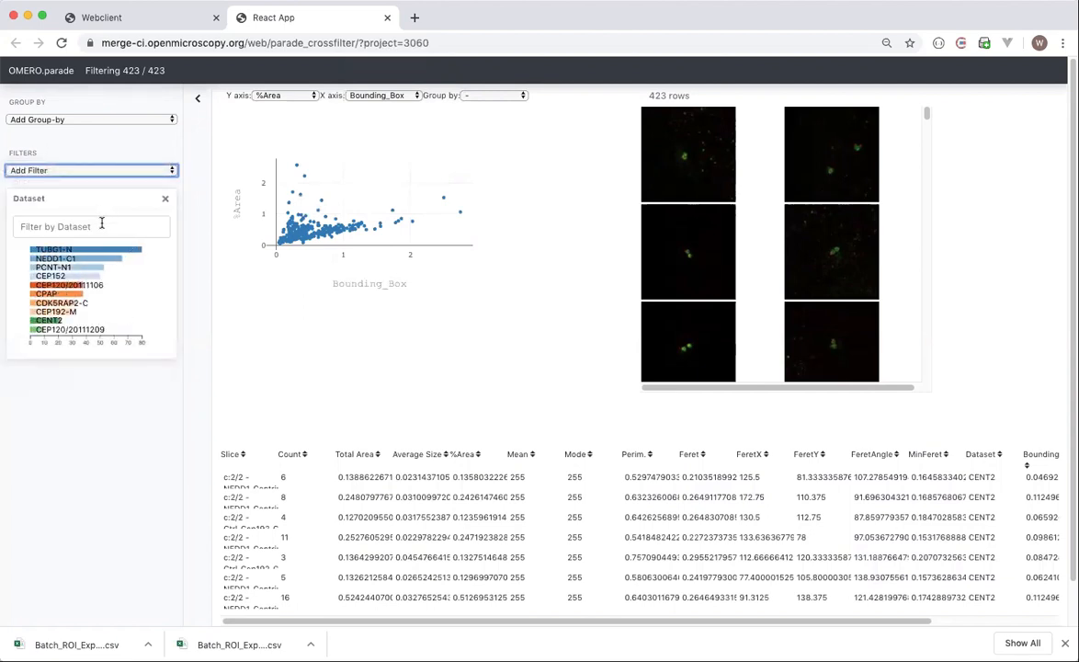
{"action": "left_click", "coordinate": [100, 254]}
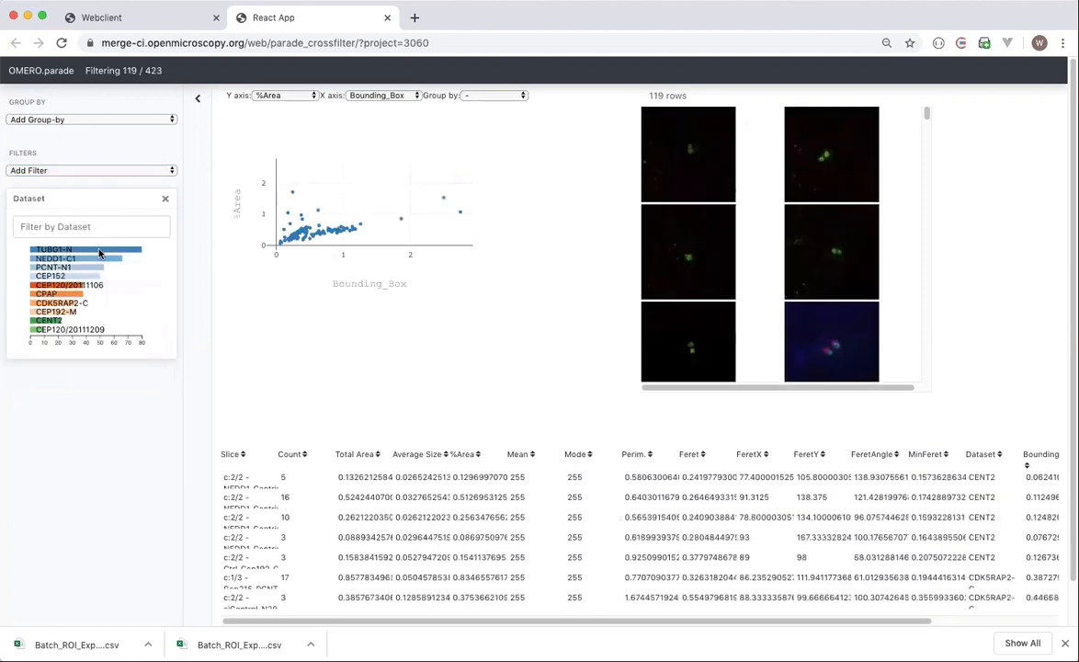
{"action": "left_click", "coordinate": [99, 254]}
{"action": "left_click", "coordinate": [84, 227]}
{"action": "type", "text": "CE"}
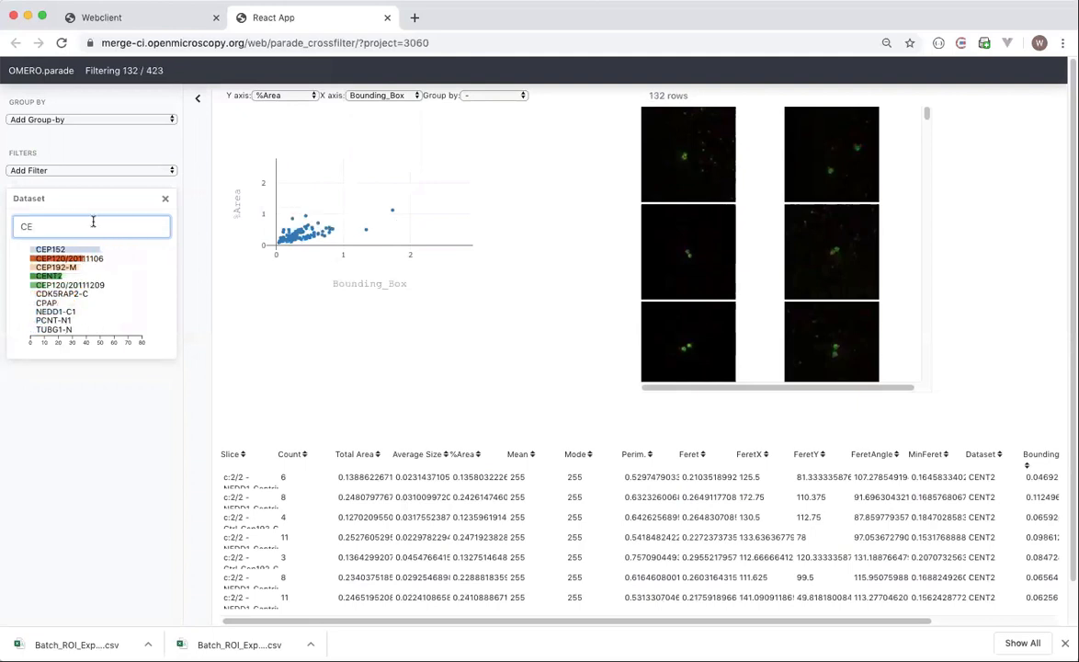
{"action": "key", "text": "BackSpace"}
{"action": "key", "text": "BackSpace"}
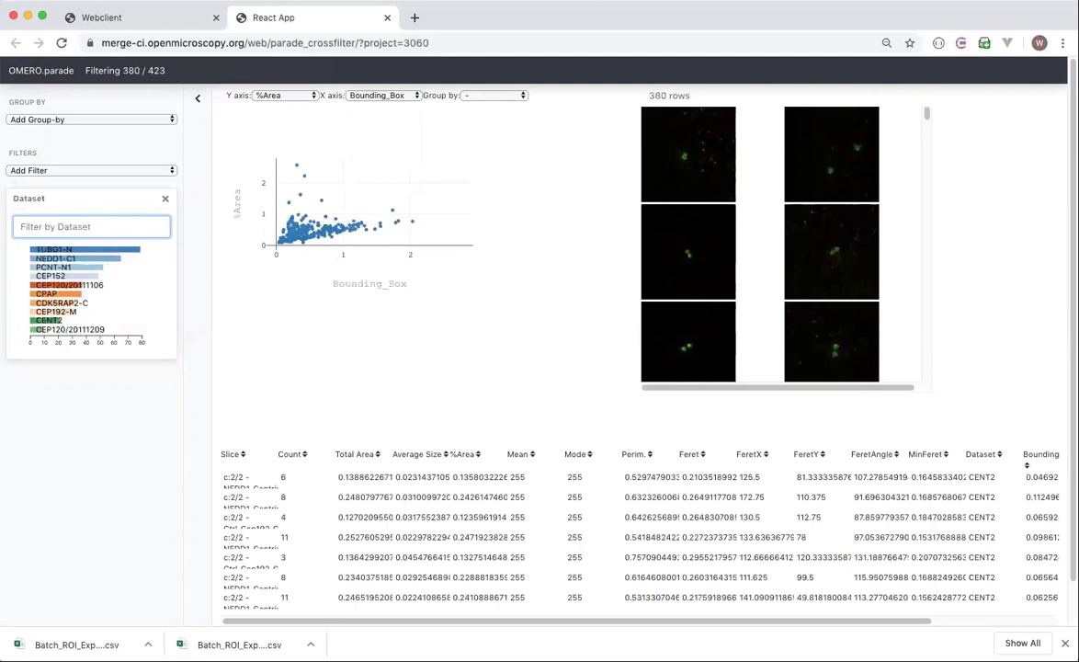
{"action": "left_click", "coordinate": [166, 201]}
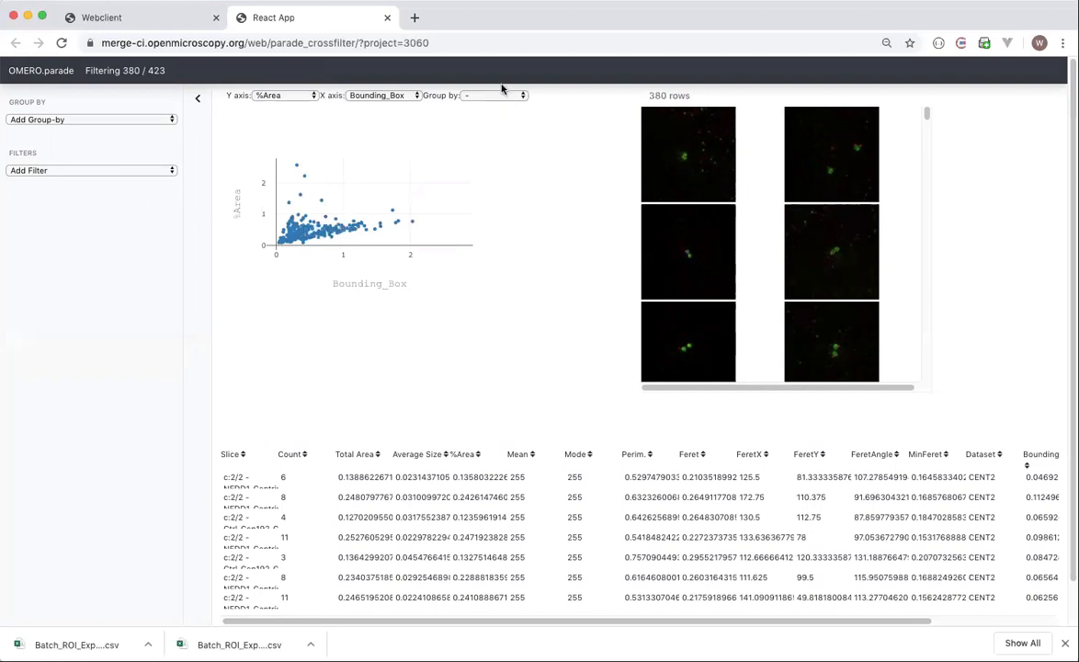
Set the plot's X axis to Dataset for a box and whisker plot and inspect the statistics of individual boxes.
{"action": "left_click", "coordinate": [385, 95]}
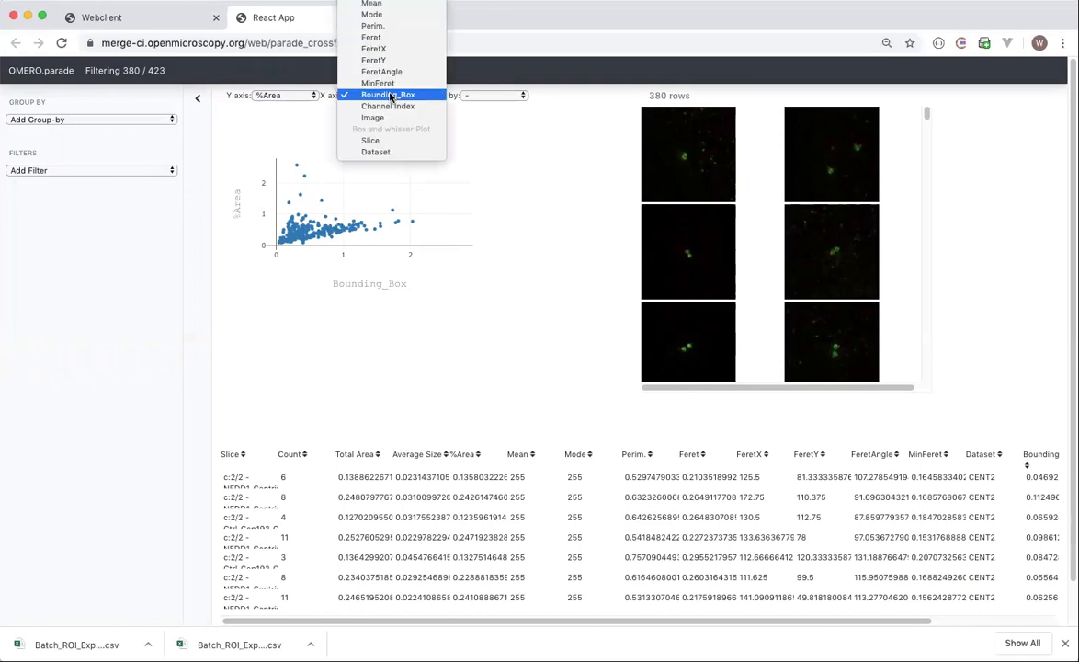
{"action": "left_click", "coordinate": [377, 152]}
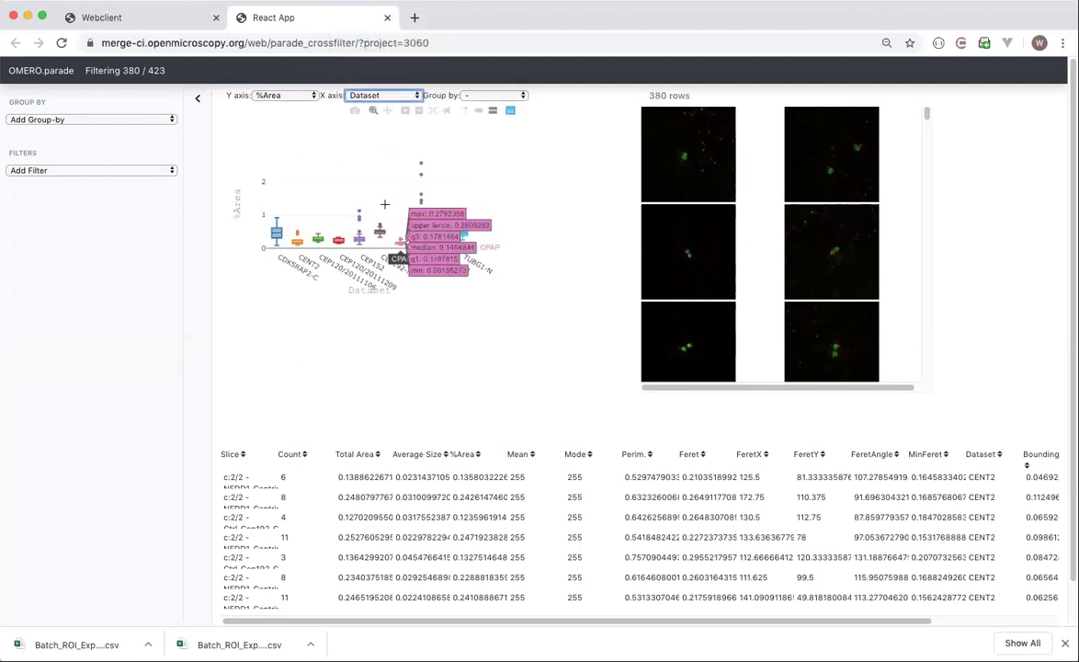
{"action": "mouse_move", "coordinate": [439, 221]}
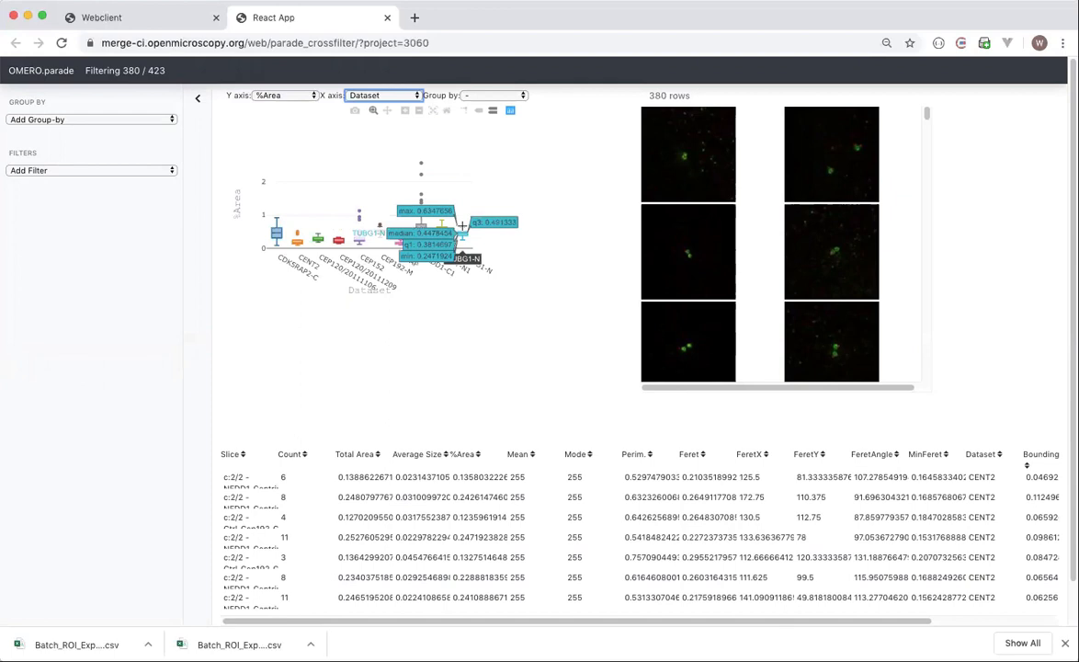
{"action": "mouse_move", "coordinate": [359, 210]}
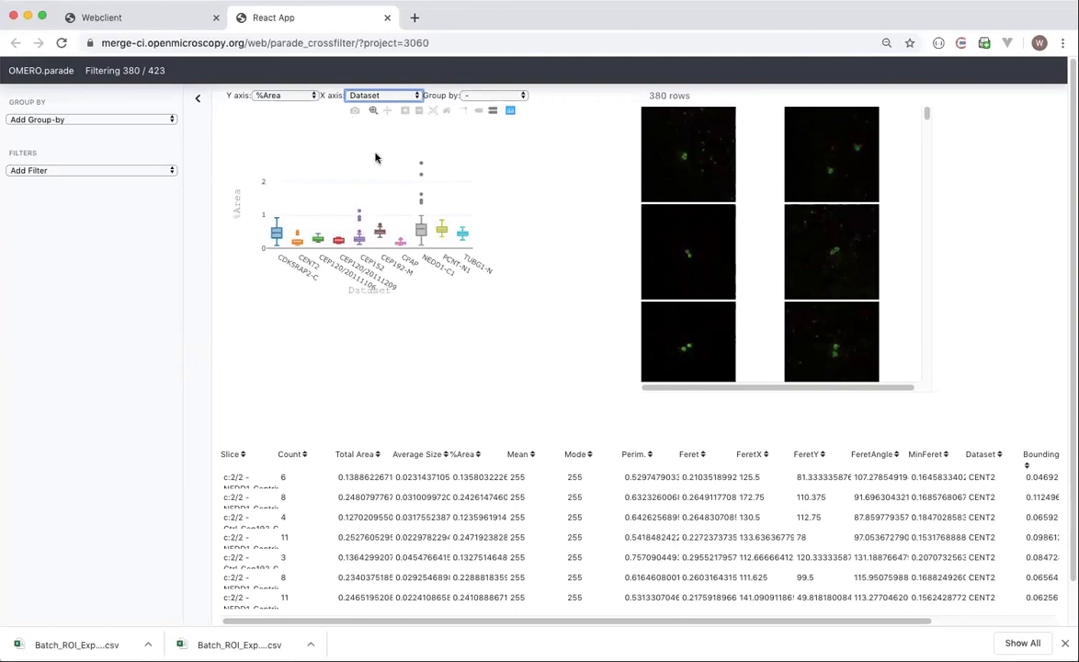
{"action": "left_click_drag", "start_coordinate": [371, 195], "coordinate": [374, 253]}
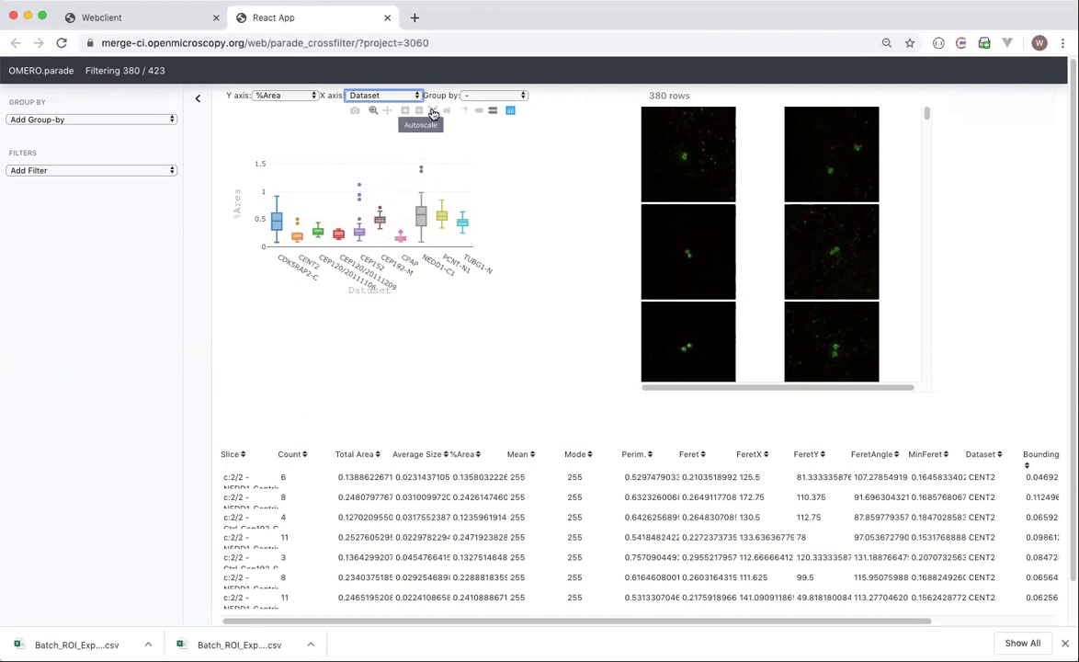
{"action": "left_click", "coordinate": [435, 111]}
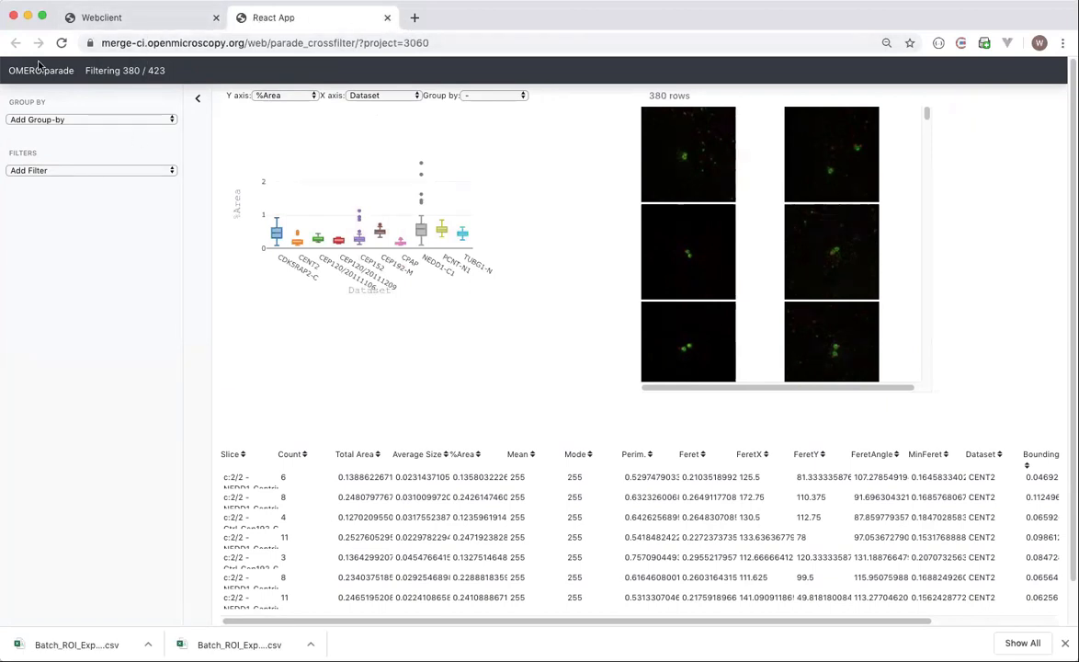
Reload the Parade page and load Batch_ROI_Export (22).csv together with the Datasets.
{"action": "left_click", "coordinate": [60, 41]}
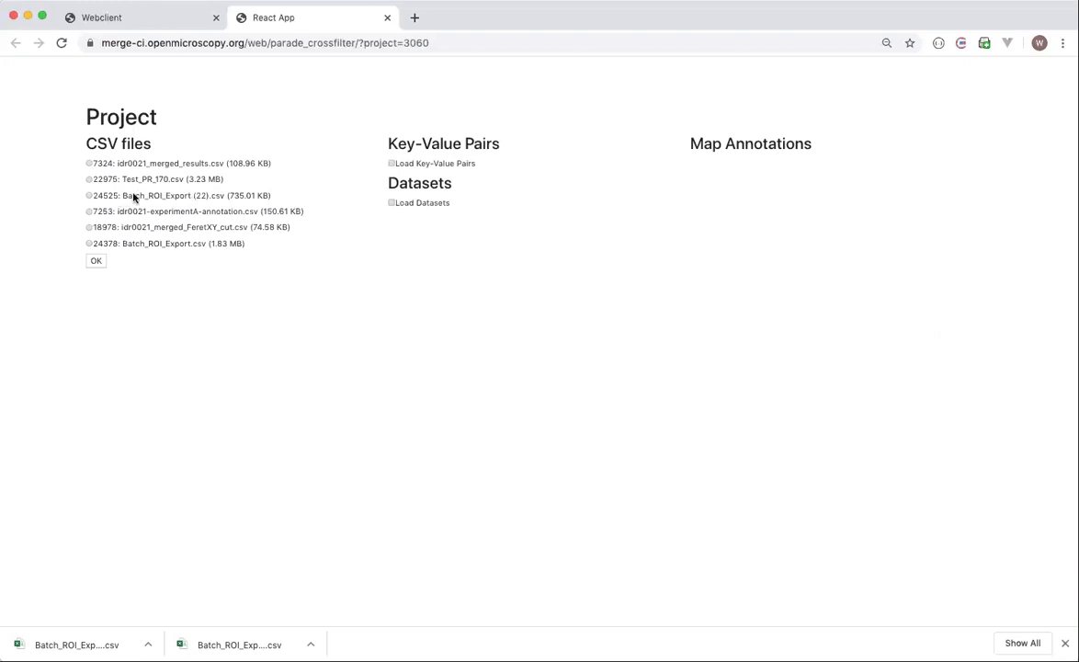
{"action": "left_click", "coordinate": [89, 195]}
{"action": "left_click", "coordinate": [394, 202]}
{"action": "left_click", "coordinate": [96, 261]}
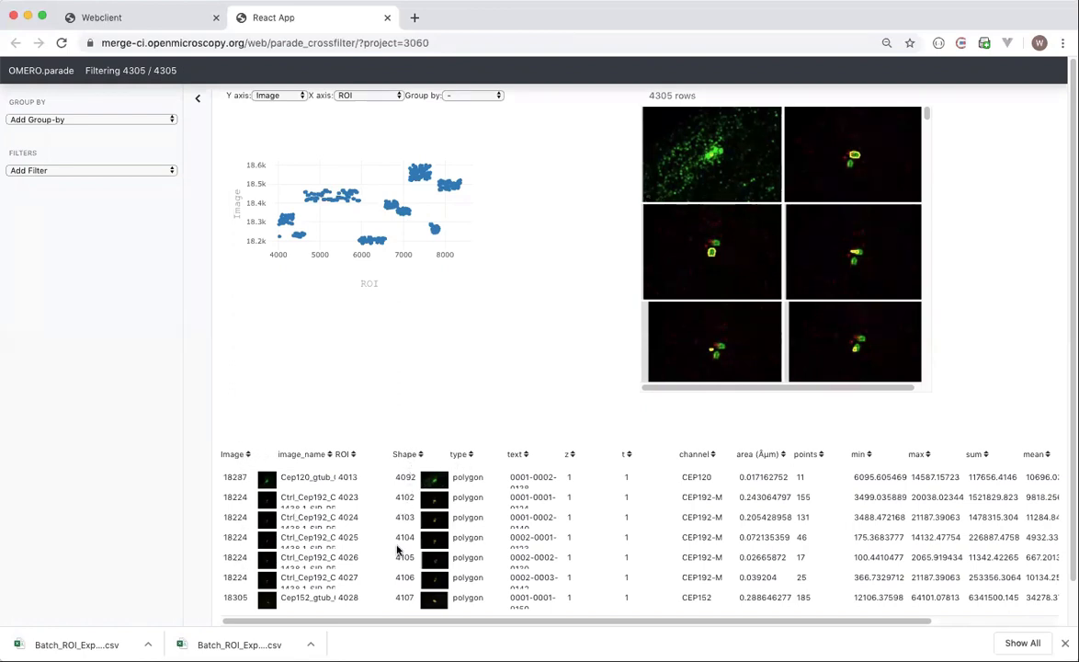
Plot area on the Y axis against sum on the X axis and box-select the three points with the highest sums.
{"action": "mouse_move", "coordinate": [436, 479]}
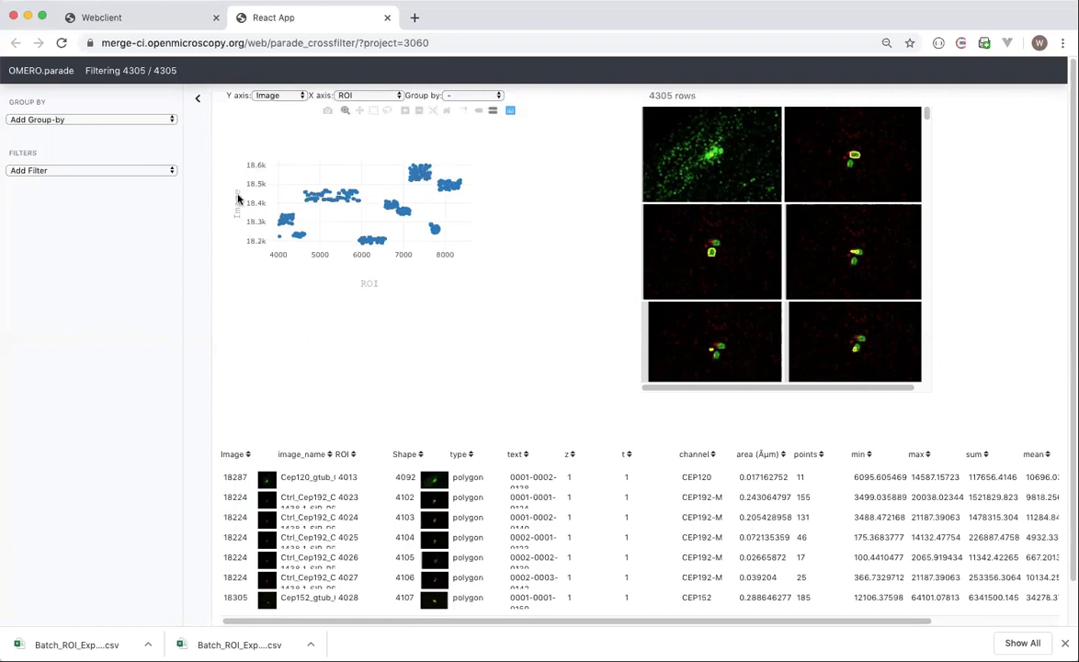
{"action": "left_click", "coordinate": [272, 95]}
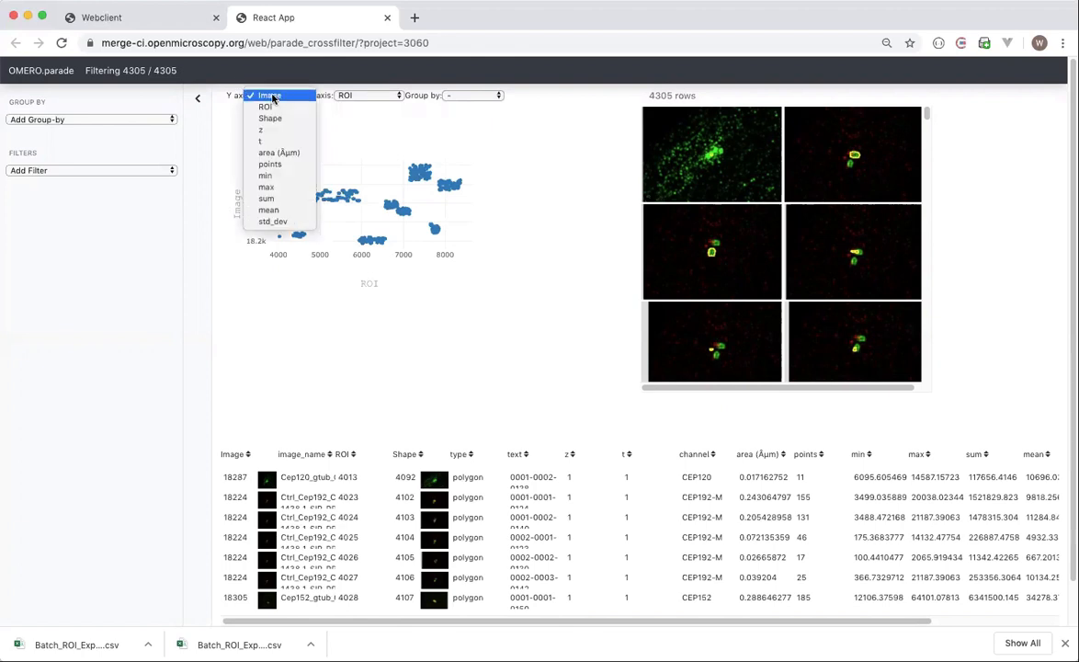
{"action": "left_click", "coordinate": [268, 153]}
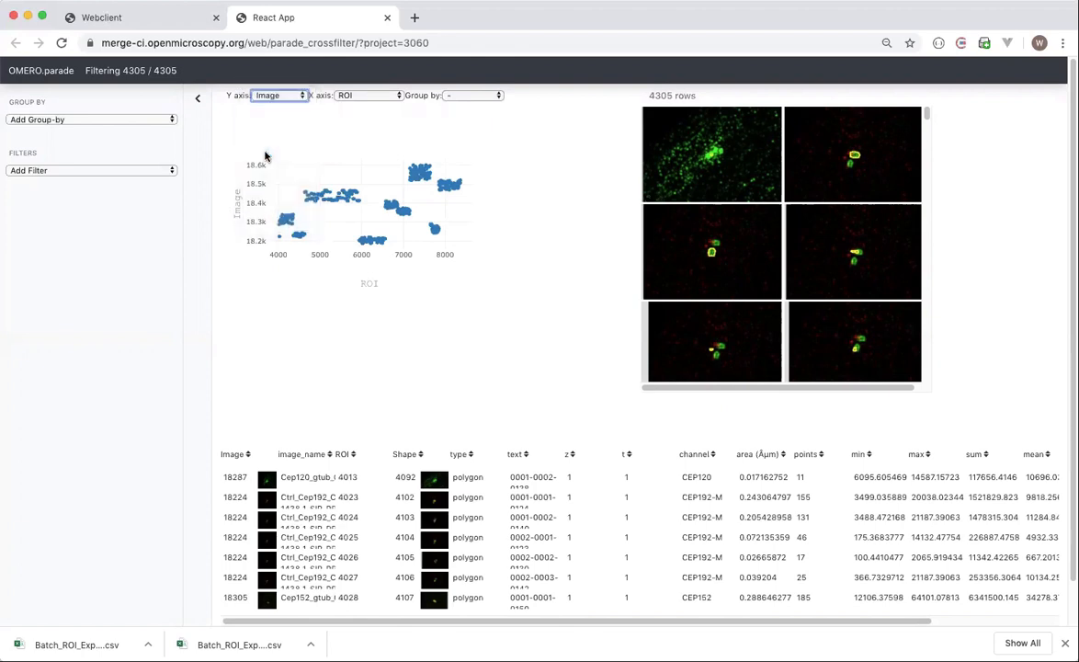
{"action": "left_click", "coordinate": [356, 95]}
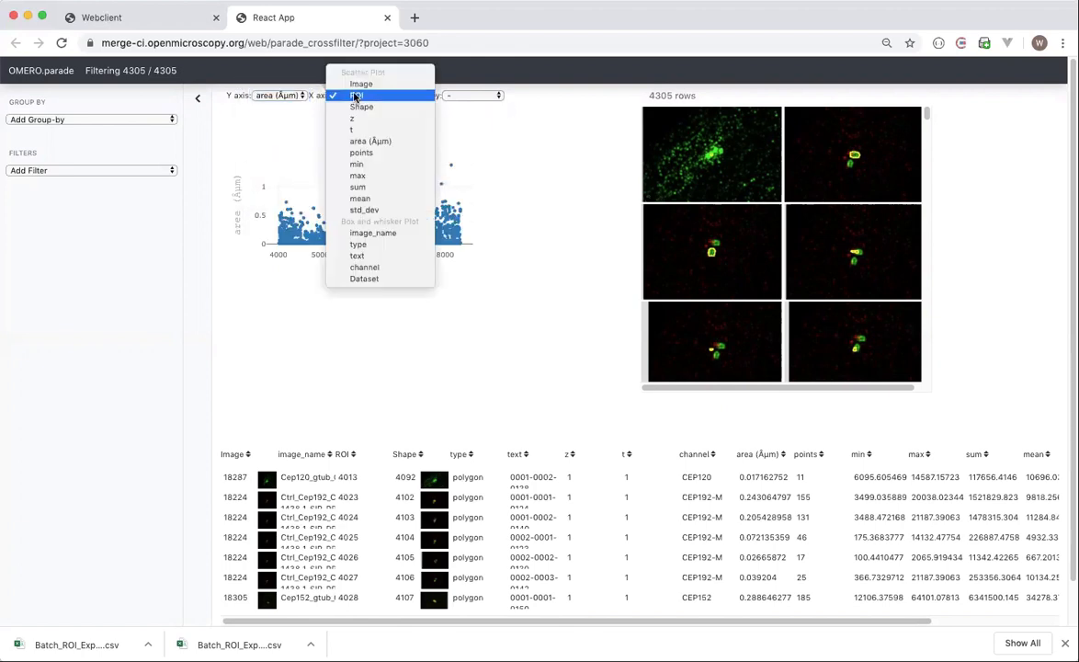
{"action": "left_click", "coordinate": [358, 188]}
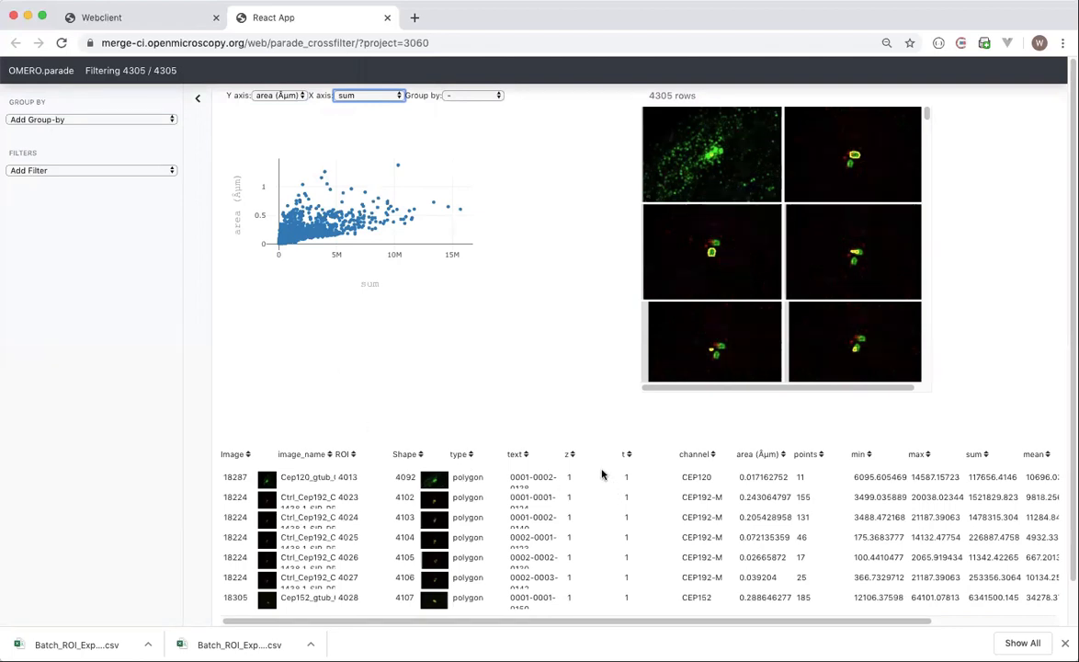
{"action": "left_click", "coordinate": [373, 111]}
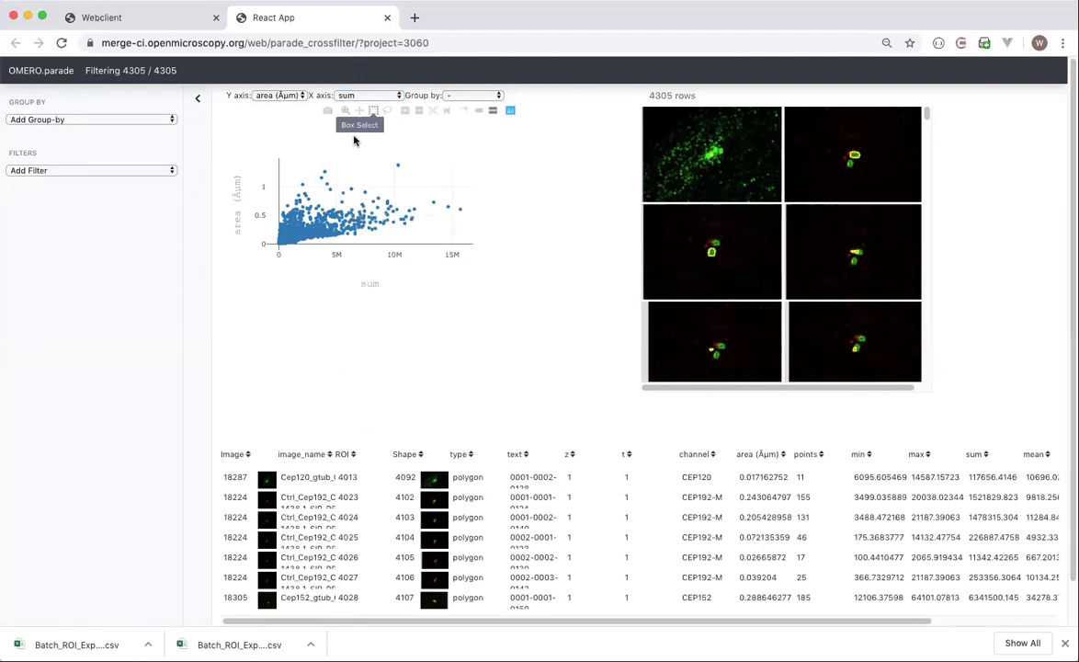
{"action": "left_click_drag", "start_coordinate": [432, 196], "coordinate": [460, 235]}
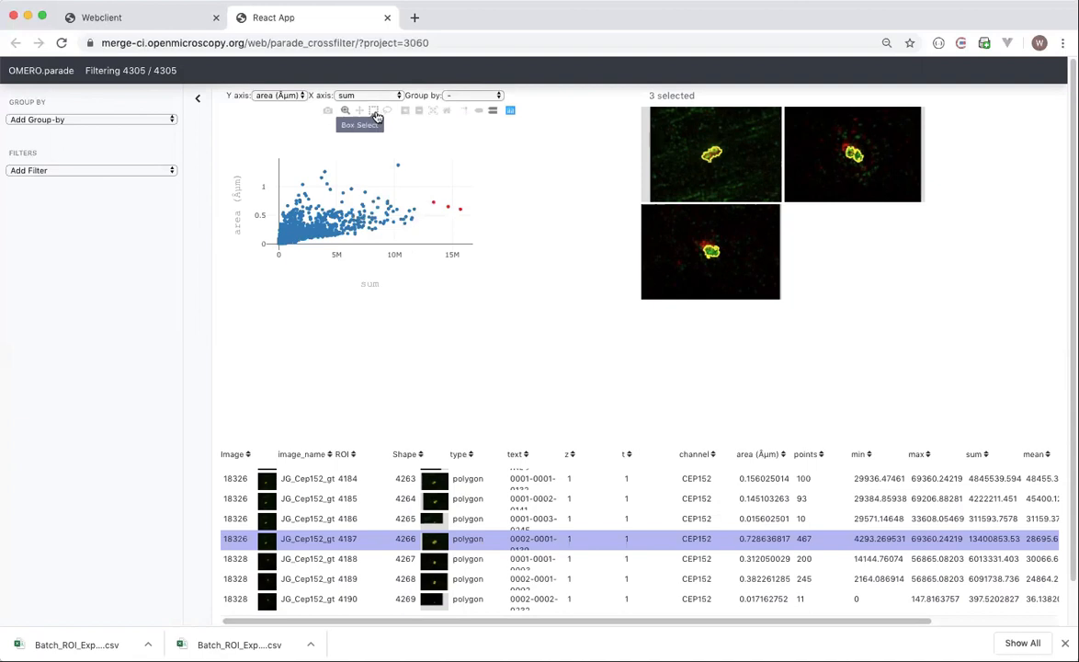
Clear the selected points and set the plot's X axis to Dataset for a box and whisker plot of area.
{"action": "left_click", "coordinate": [369, 541]}
{"action": "left_click", "coordinate": [460, 95]}
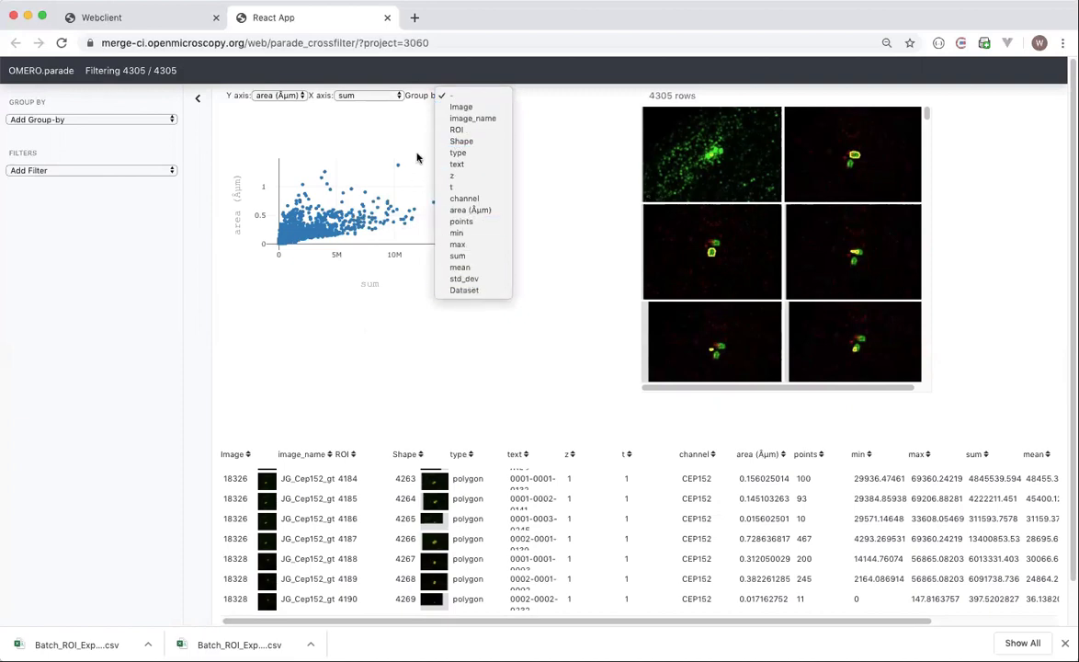
{"action": "left_click", "coordinate": [397, 76]}
{"action": "left_click", "coordinate": [383, 95]}
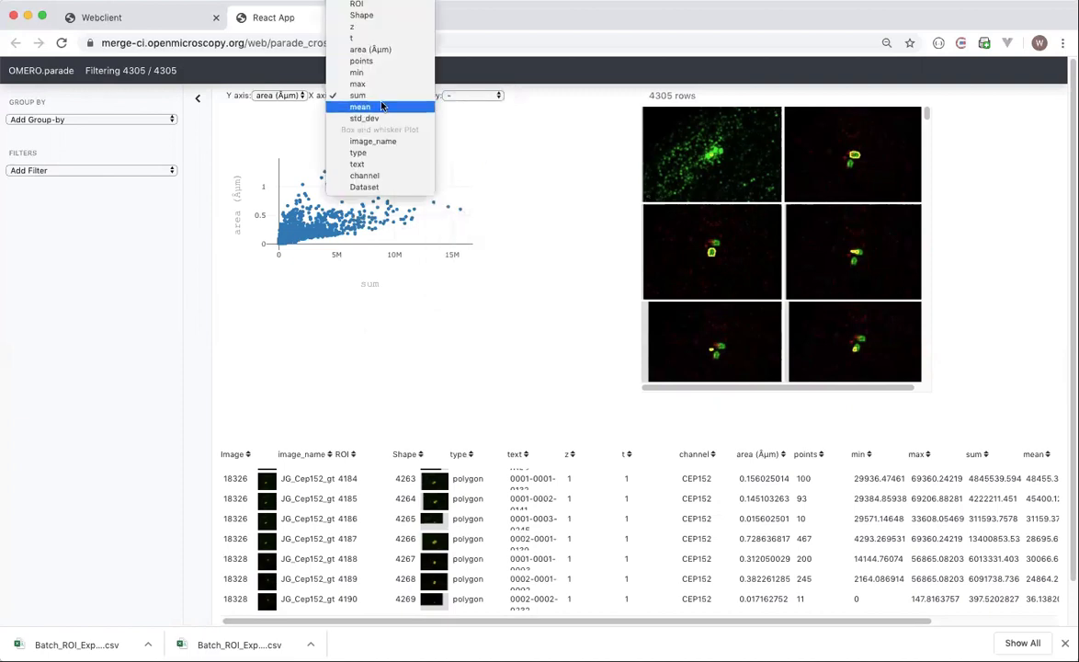
{"action": "left_click", "coordinate": [361, 187]}
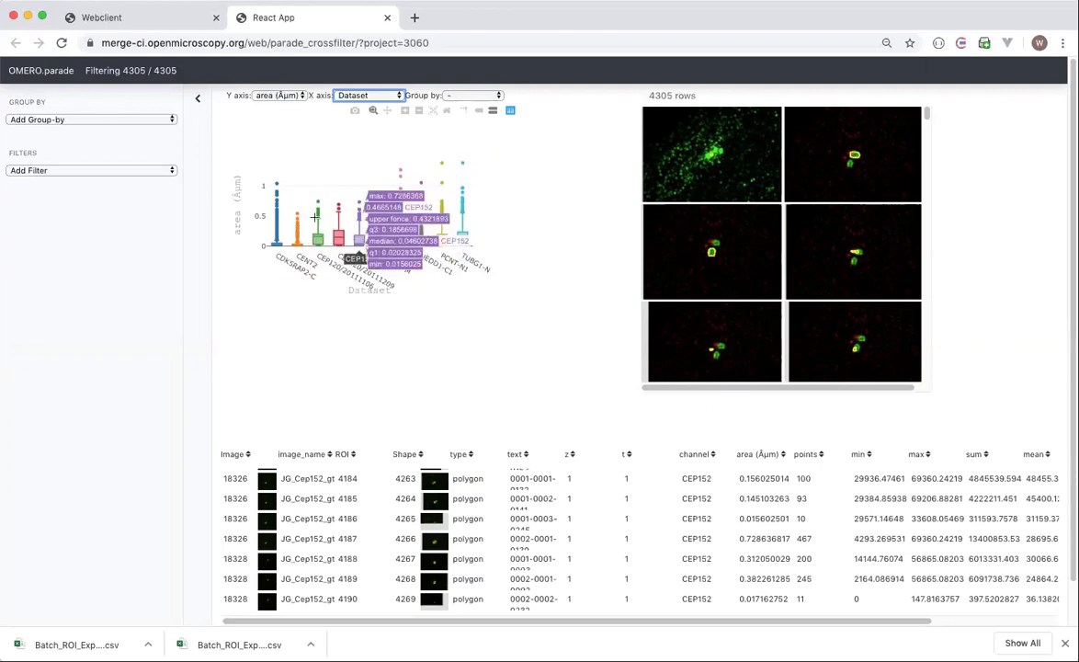
Add an area filter, restrict its histogram to 0.46–0.67, and shift the selected range to 0.26–0.48.
{"action": "left_click", "coordinate": [149, 170]}
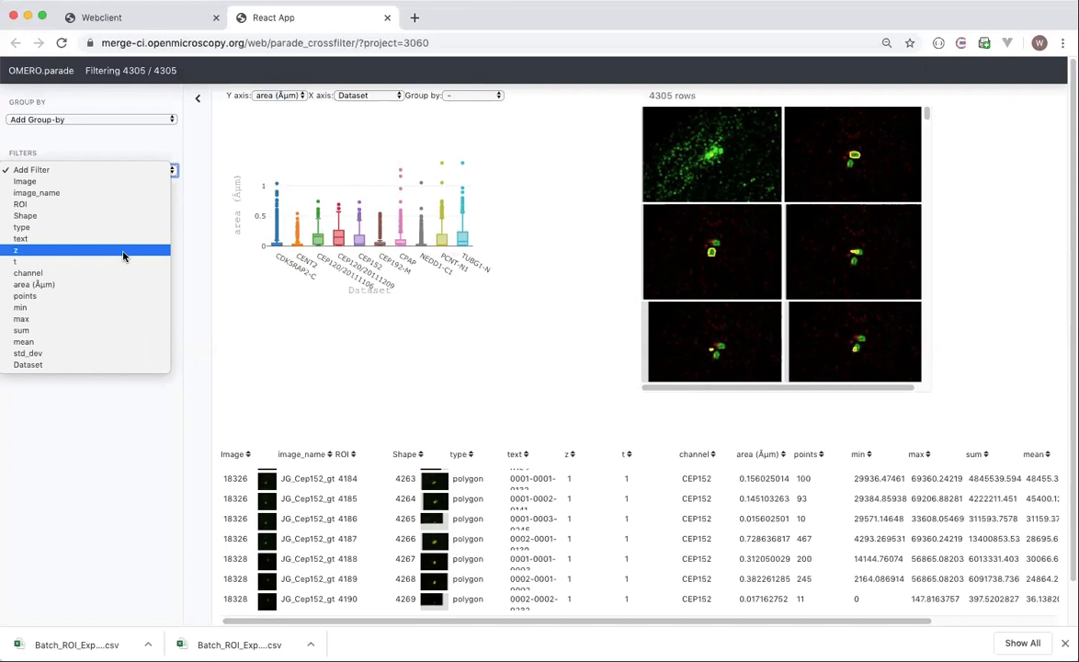
{"action": "left_click", "coordinate": [116, 284]}
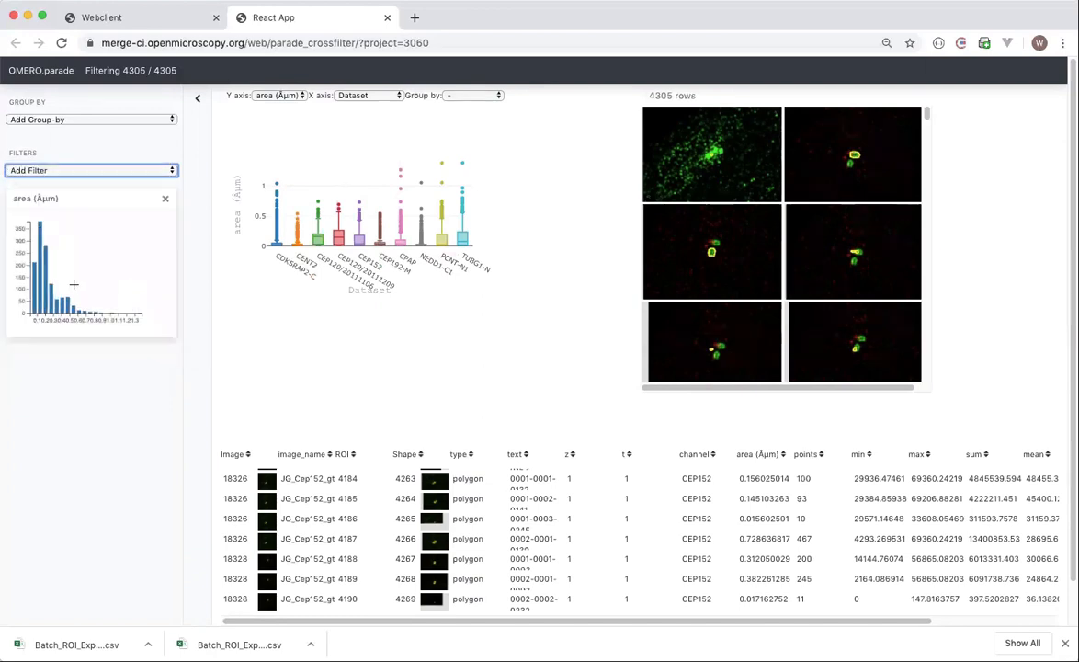
{"action": "mouse_move", "coordinate": [78, 283]}
{"action": "left_mouse_down"}
{"action": "mouse_move", "coordinate": [60, 285]}
{"action": "mouse_move", "coordinate": [77, 284]}
{"action": "left_mouse_up"}
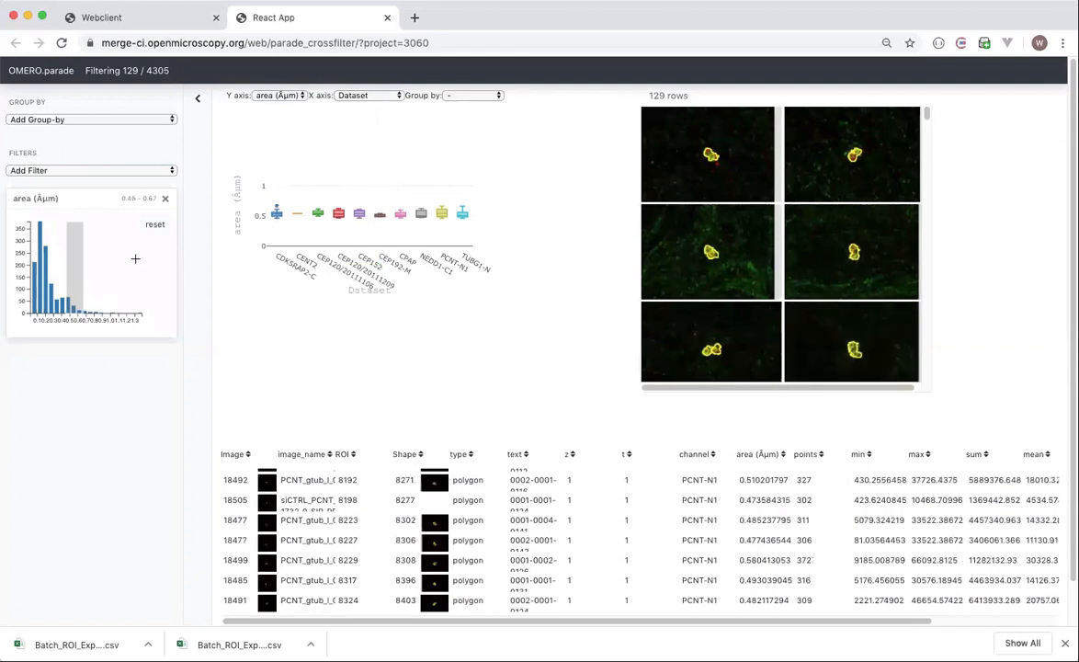
{"action": "left_click_drag", "start_coordinate": [71, 263], "coordinate": [55, 263]}
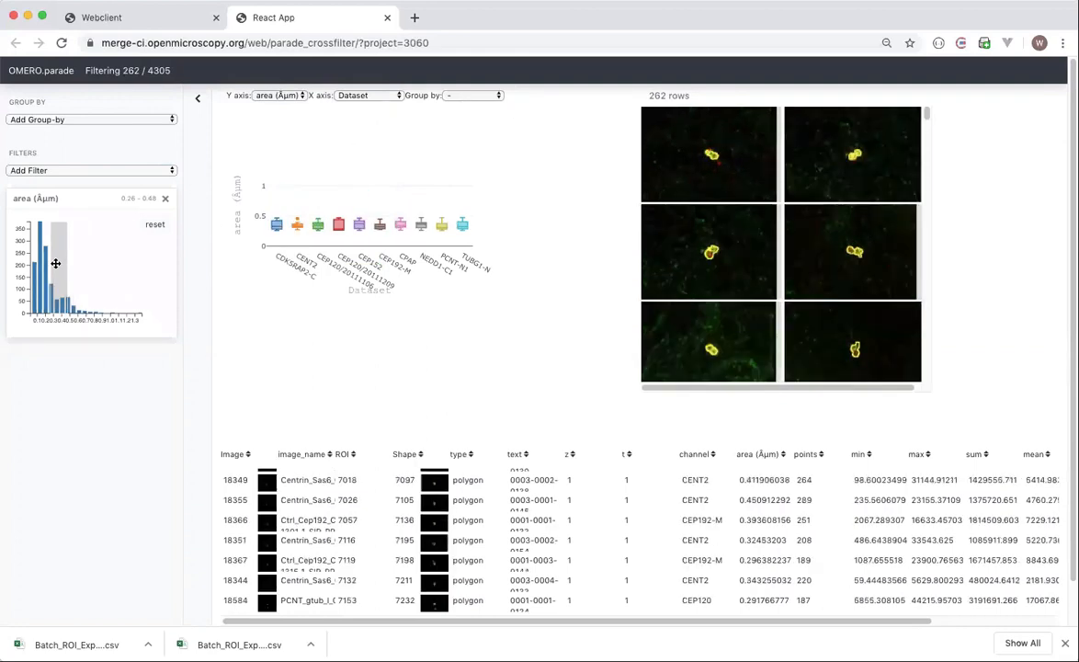
Switch to the OMERO Webclient, collapse idr0021, expand the FRAP project and view its dataset and the image U20S-RCC1.11_R3D_FRAP.dv.
{"action": "left_click", "coordinate": [142, 20]}
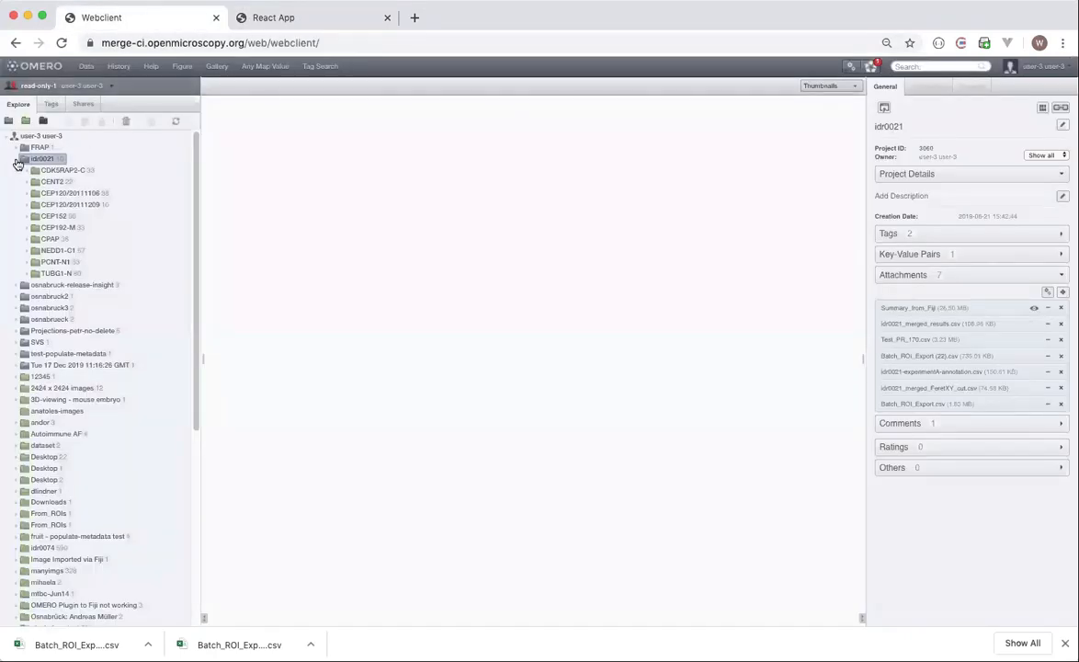
{"action": "left_click", "coordinate": [16, 160]}
{"action": "left_click", "coordinate": [15, 149]}
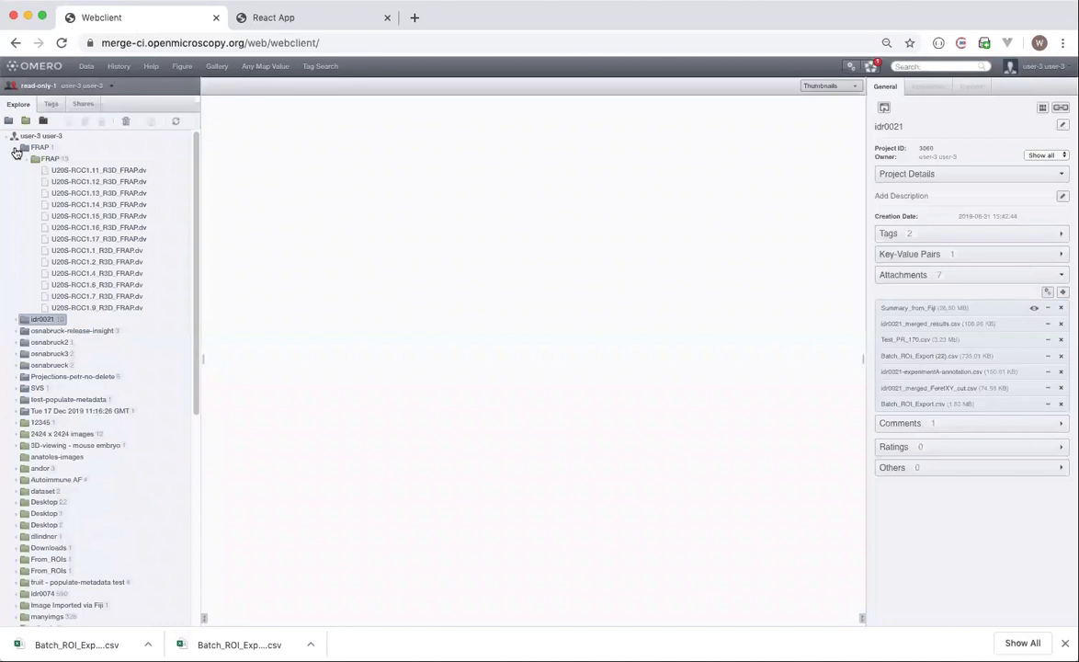
{"action": "left_click", "coordinate": [53, 159]}
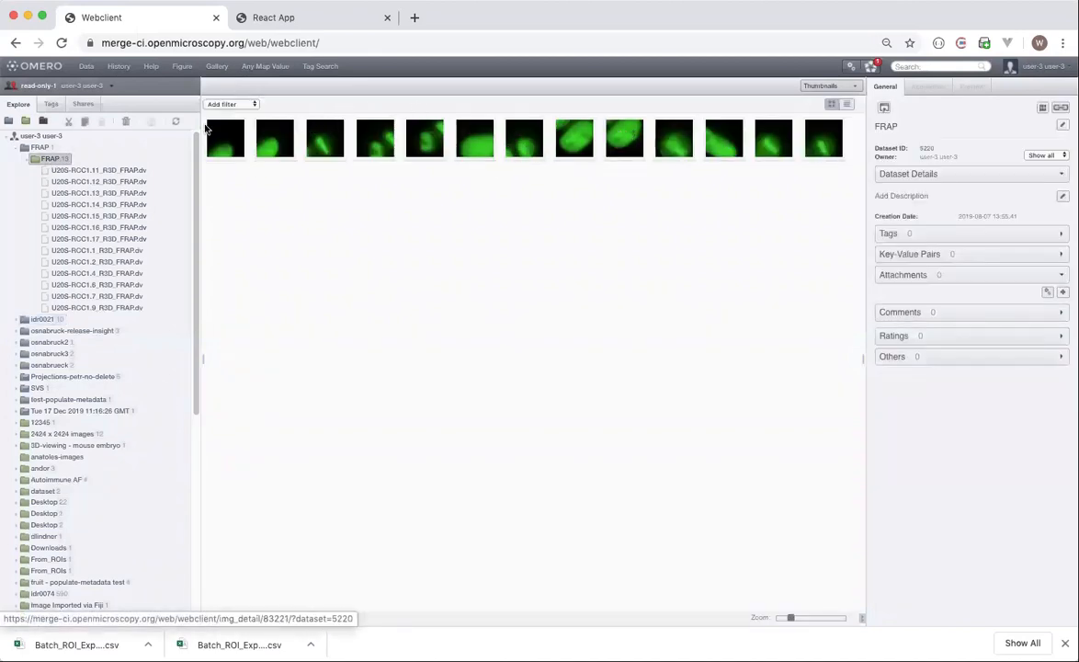
{"action": "left_click", "coordinate": [79, 171]}
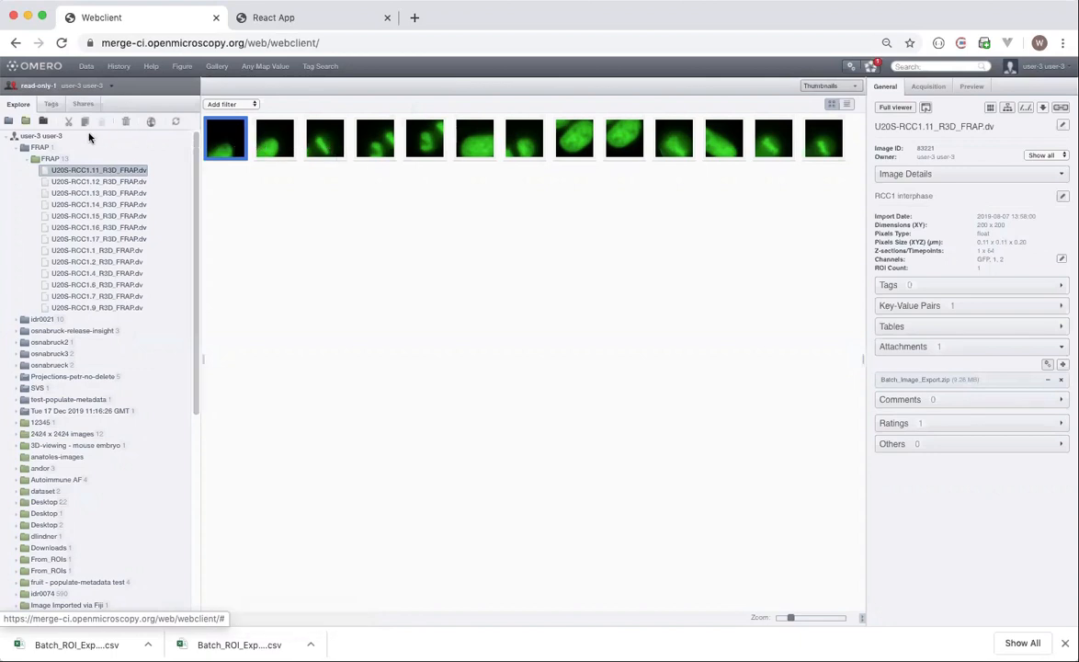
Open the FRAP project with Parade and load its Batch_ROI_Export.csv file.
{"action": "left_click", "coordinate": [39, 147]}
{"action": "right_click", "coordinate": [38, 148]}
{"action": "mouse_move", "coordinate": [53, 249]}
{"action": "left_click", "coordinate": [146, 277]}
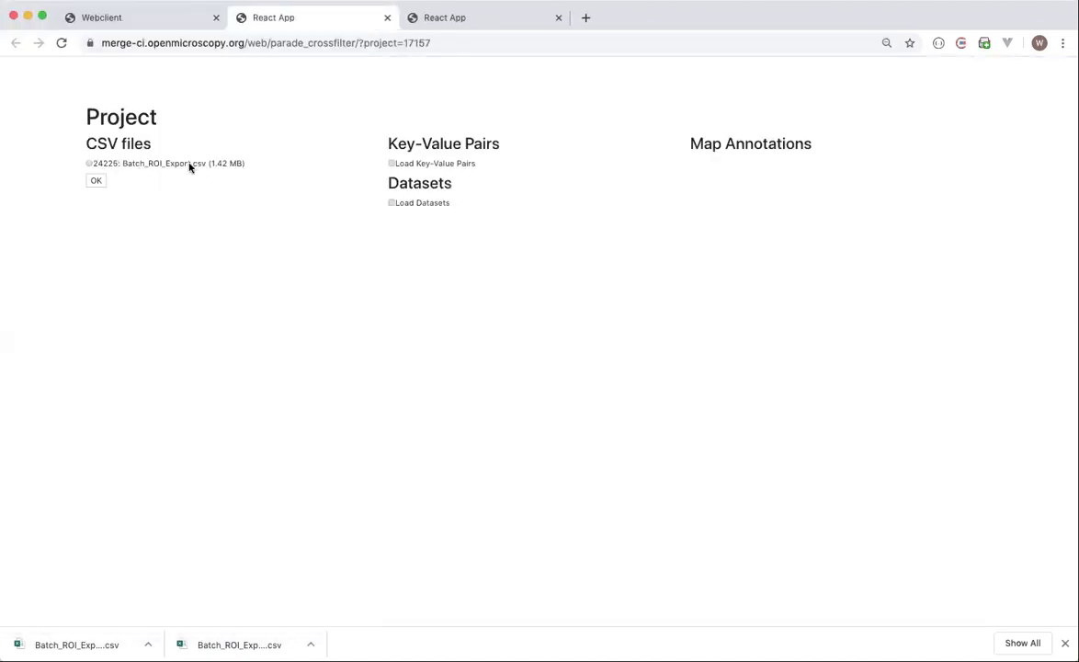
{"action": "left_click", "coordinate": [88, 164]}
{"action": "left_click", "coordinate": [96, 182]}
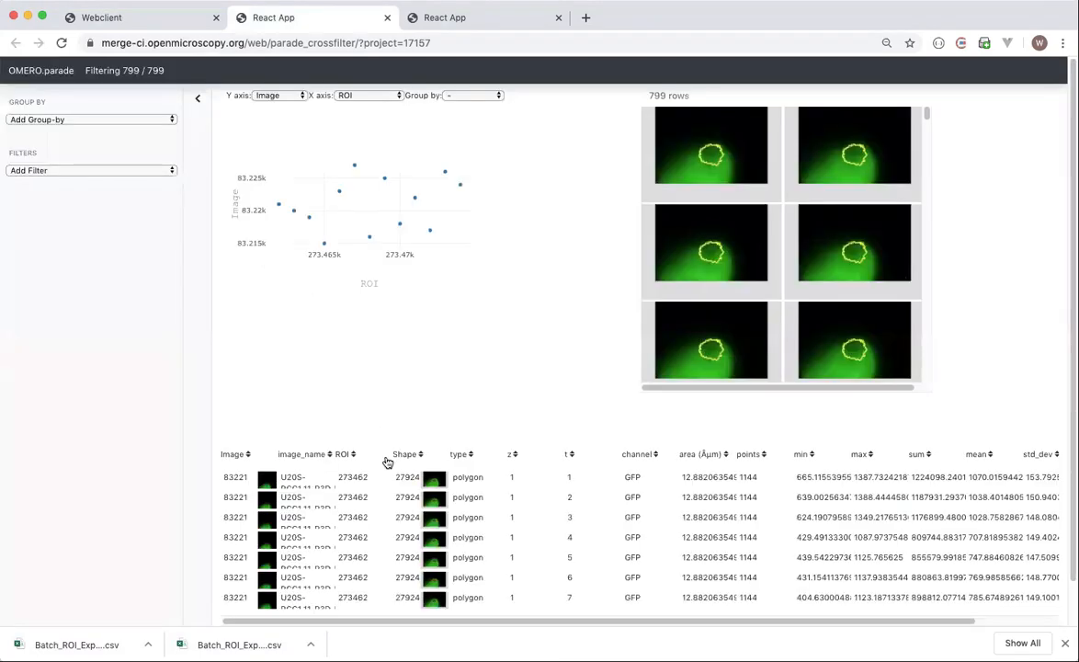
Plot mean on the Y axis against t on the X axis for the FRAP measurements.
{"action": "mouse_move", "coordinate": [411, 488]}
{"action": "left_click", "coordinate": [284, 97]}
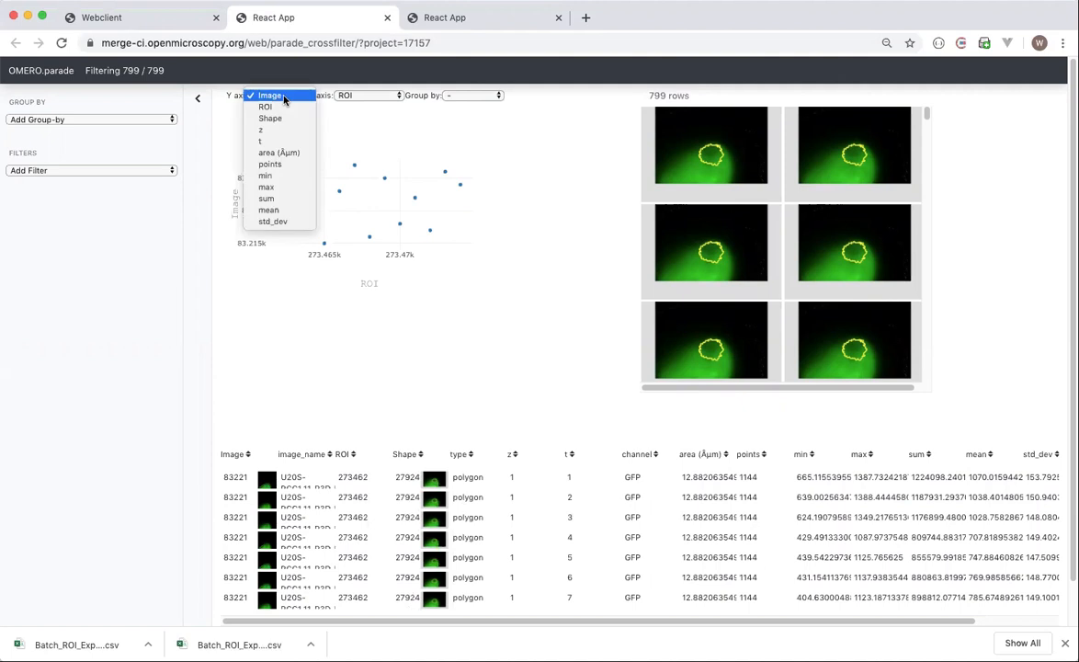
{"action": "left_click", "coordinate": [284, 97]}
{"action": "left_click", "coordinate": [369, 97]}
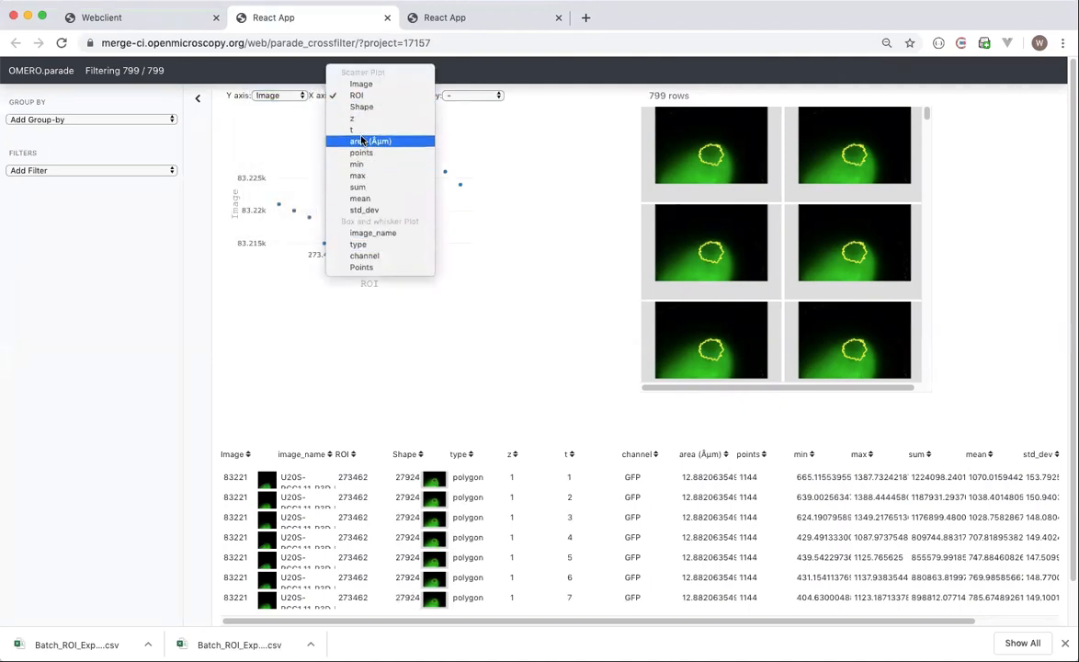
{"action": "left_click", "coordinate": [362, 131]}
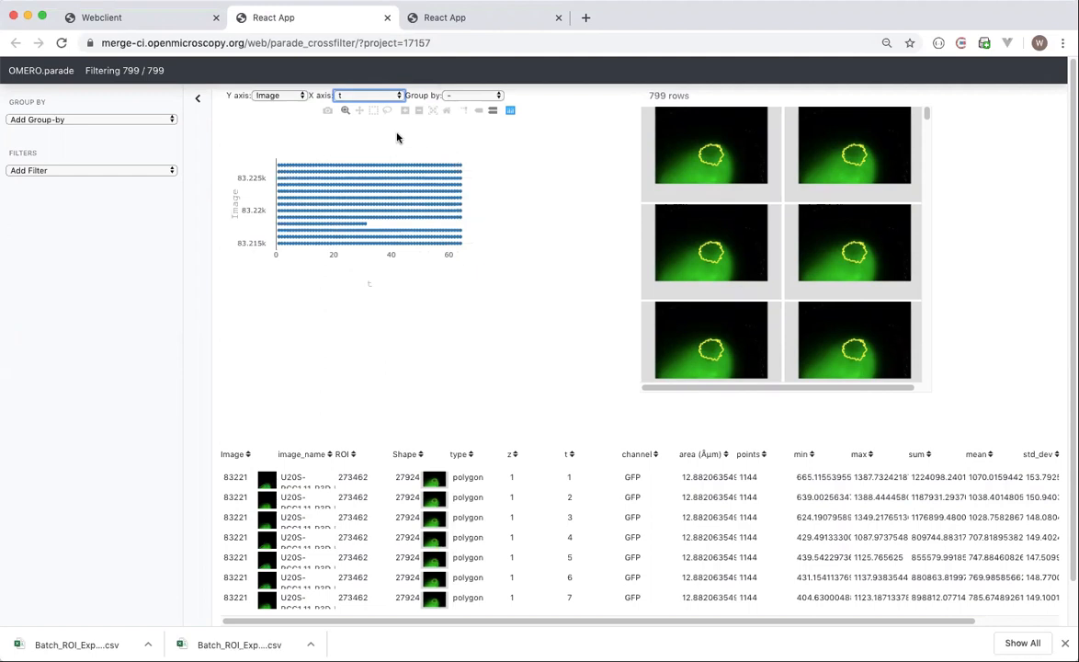
{"action": "left_click", "coordinate": [286, 96]}
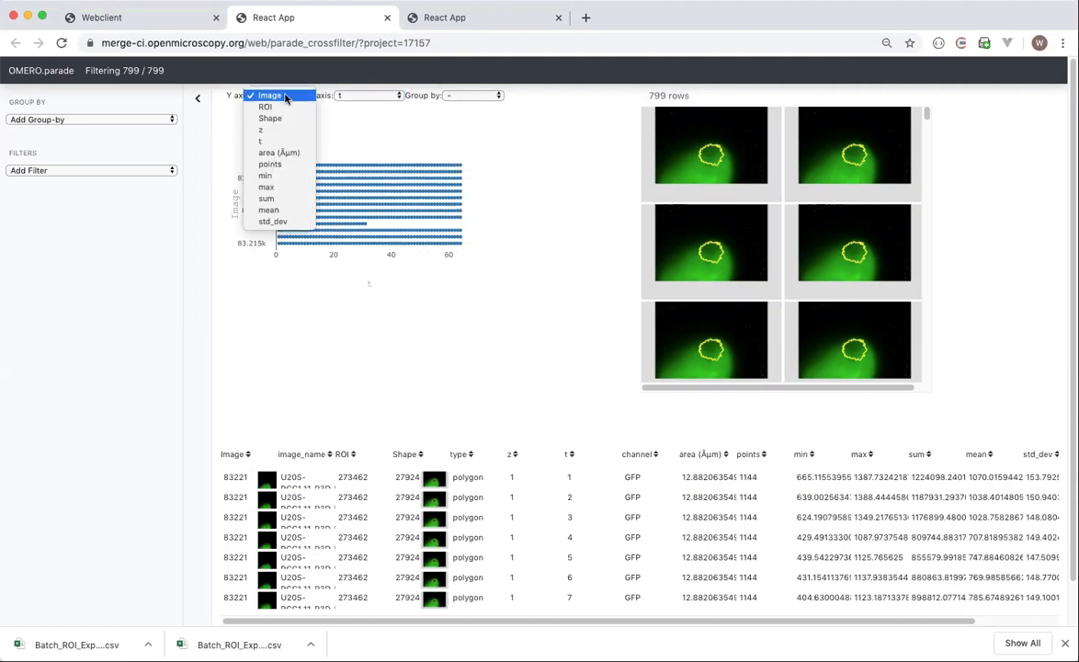
{"action": "left_click", "coordinate": [276, 210]}
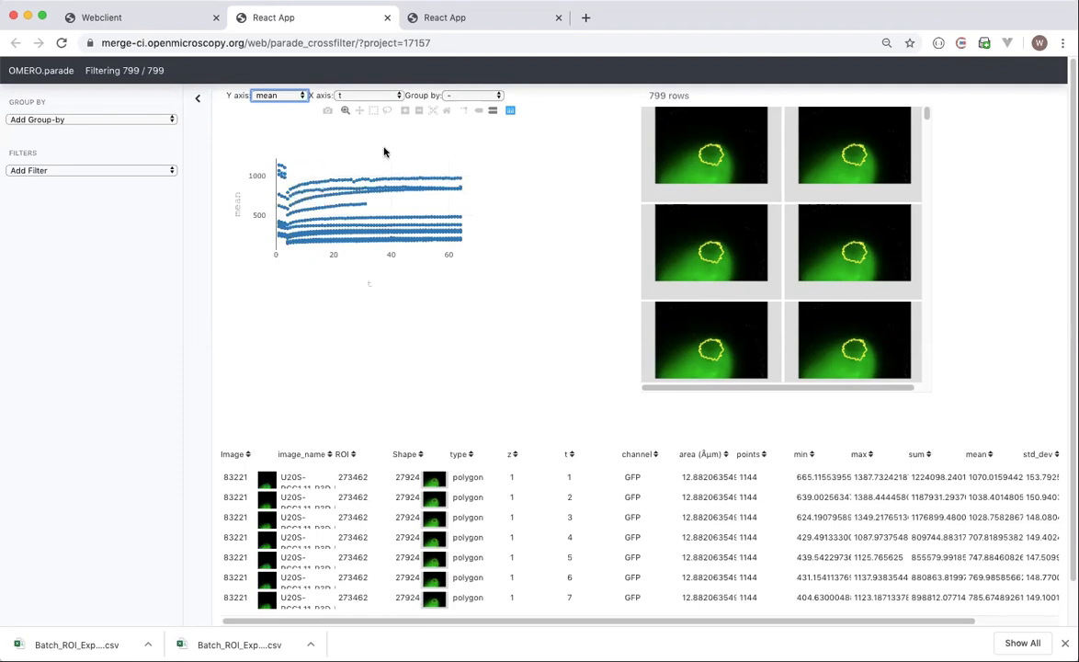
Group the plot by Image, show only the traces of images 83217 and 83218, and autoscale the axes.
{"action": "left_click", "coordinate": [466, 95]}
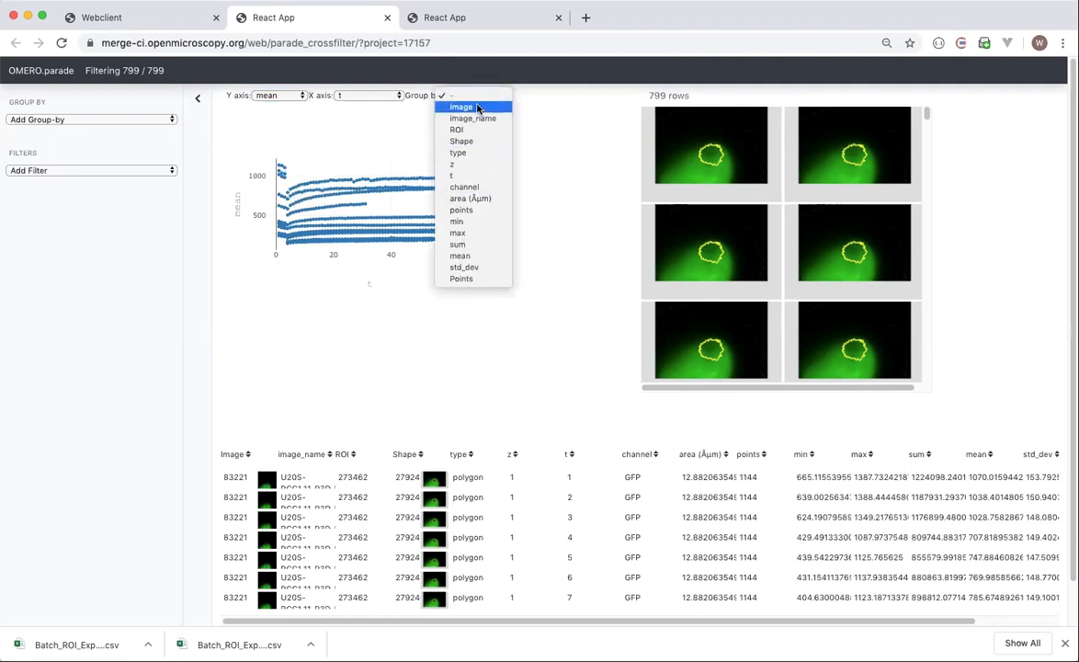
{"action": "left_click", "coordinate": [477, 107]}
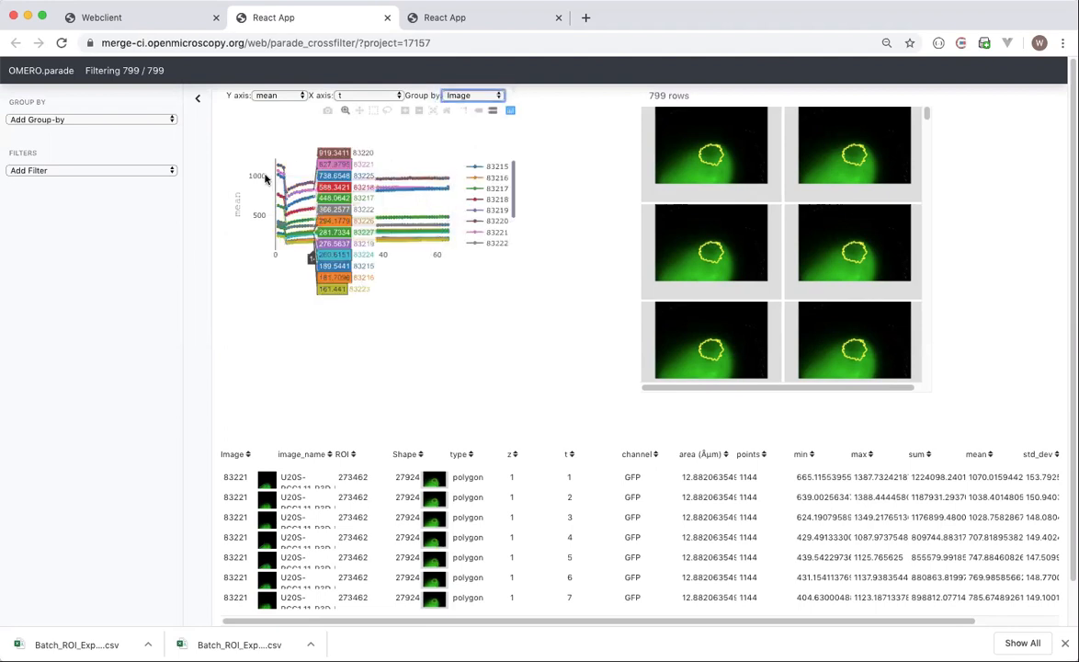
{"action": "double_click", "coordinate": [497, 191]}
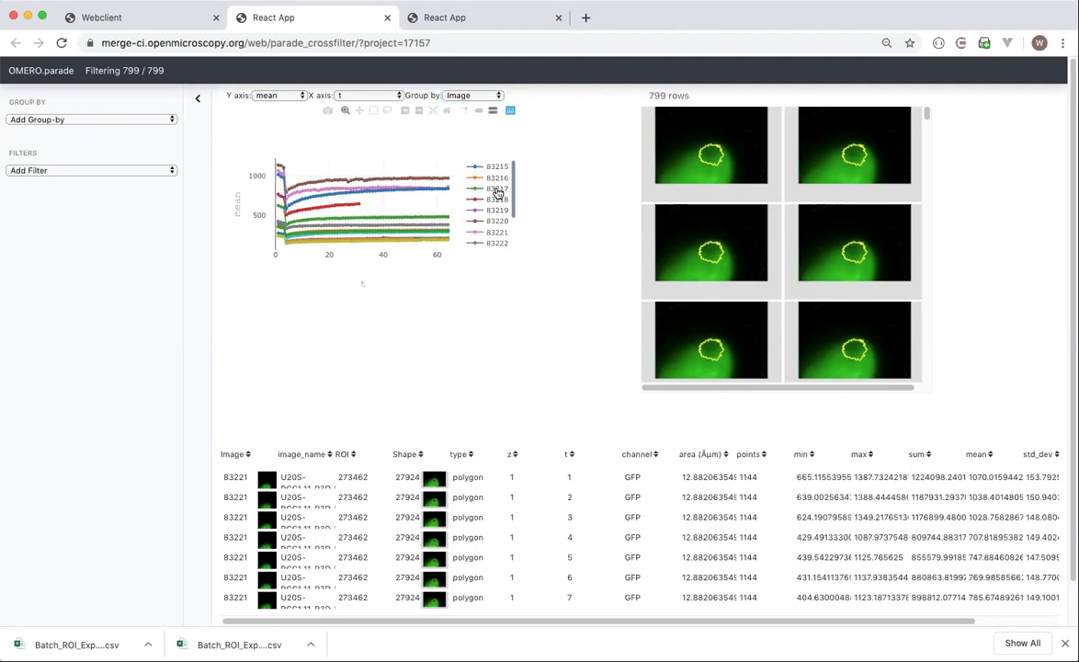
{"action": "left_click", "coordinate": [496, 199]}
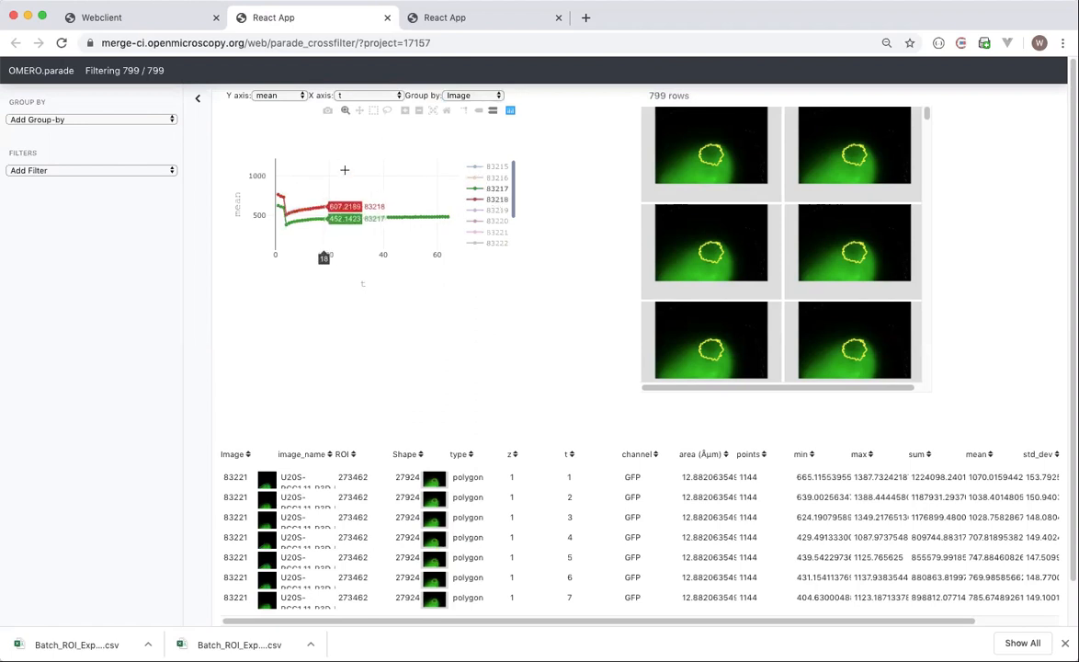
{"action": "left_click", "coordinate": [434, 111]}
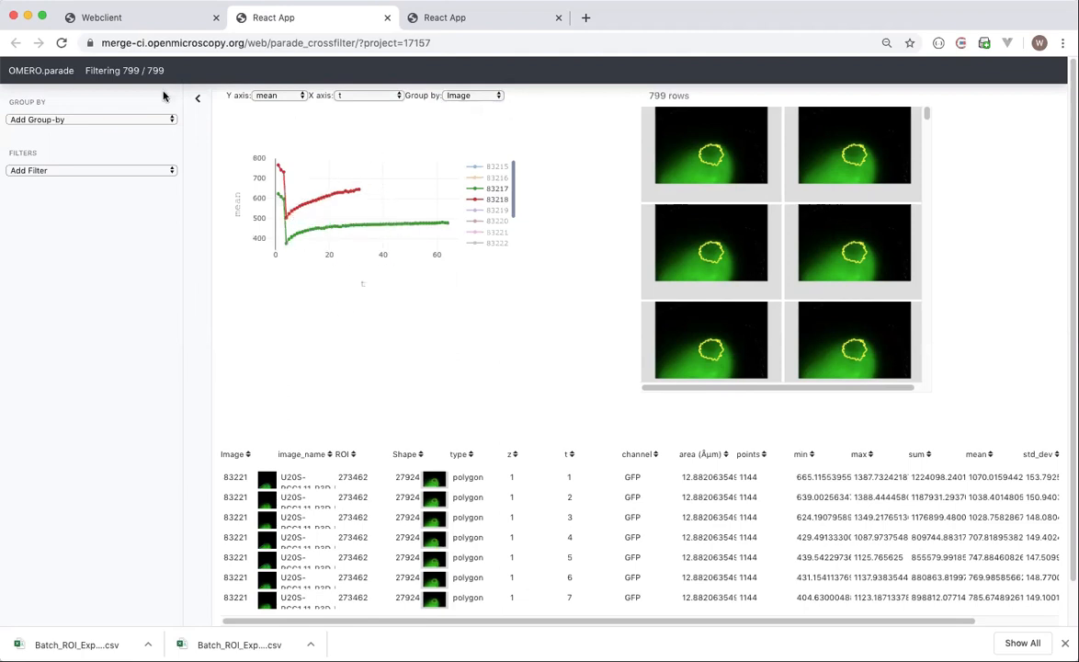
Return to the OMERO Webclient, collapse the FRAP project, expand SVS and view the details of image 77928.svs [0].
{"action": "left_click", "coordinate": [149, 20]}
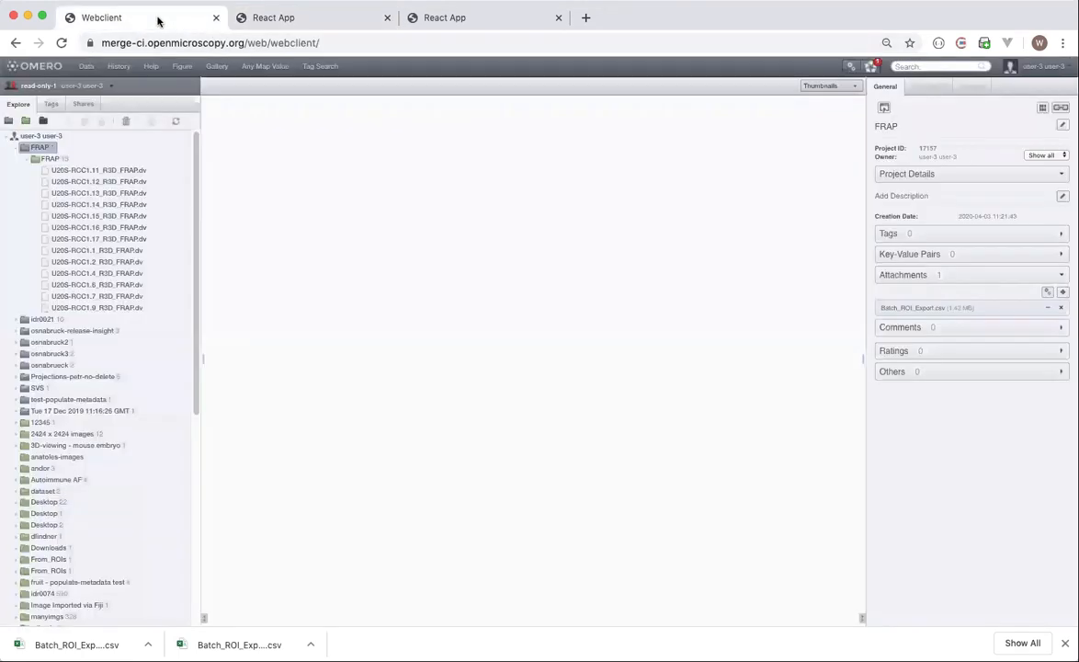
{"action": "left_click", "coordinate": [16, 148]}
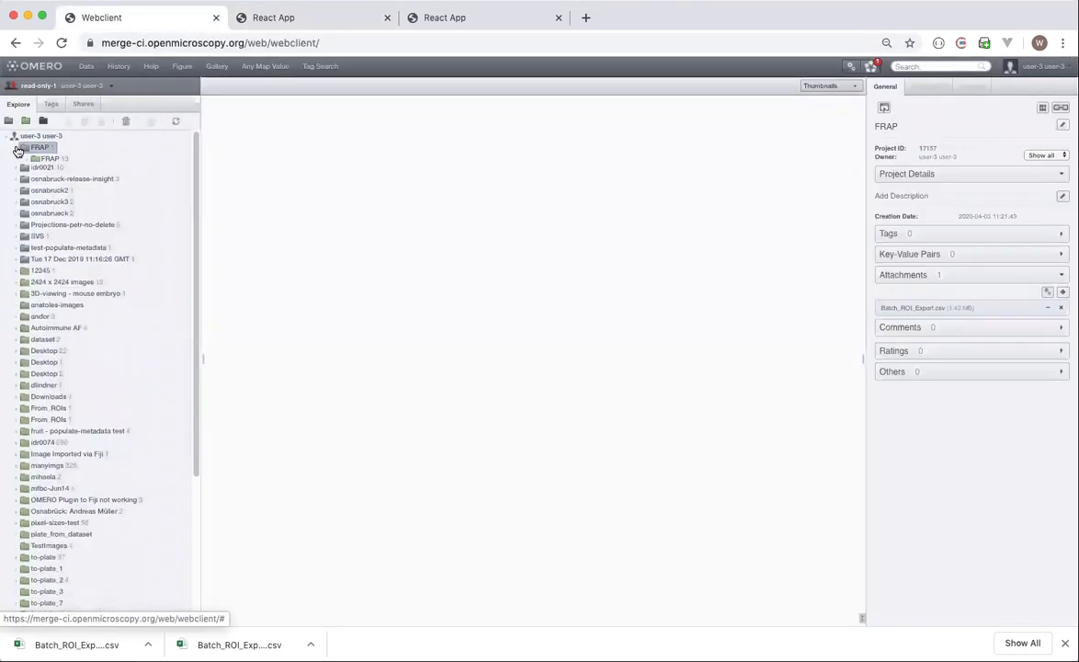
{"action": "double_click", "coordinate": [31, 228]}
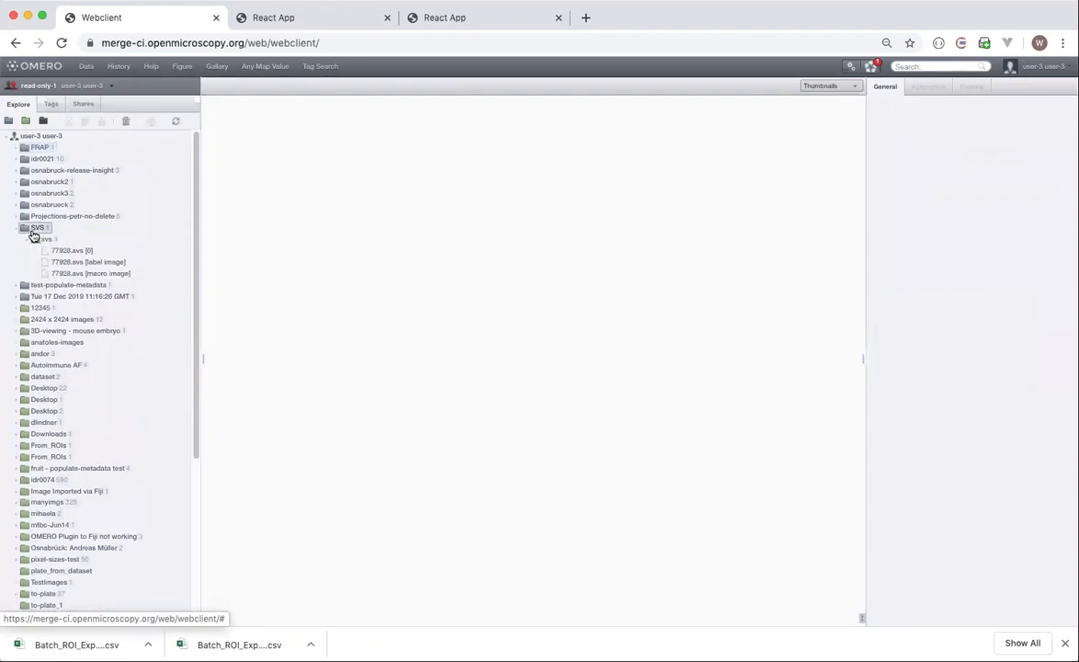
{"action": "left_click", "coordinate": [70, 252]}
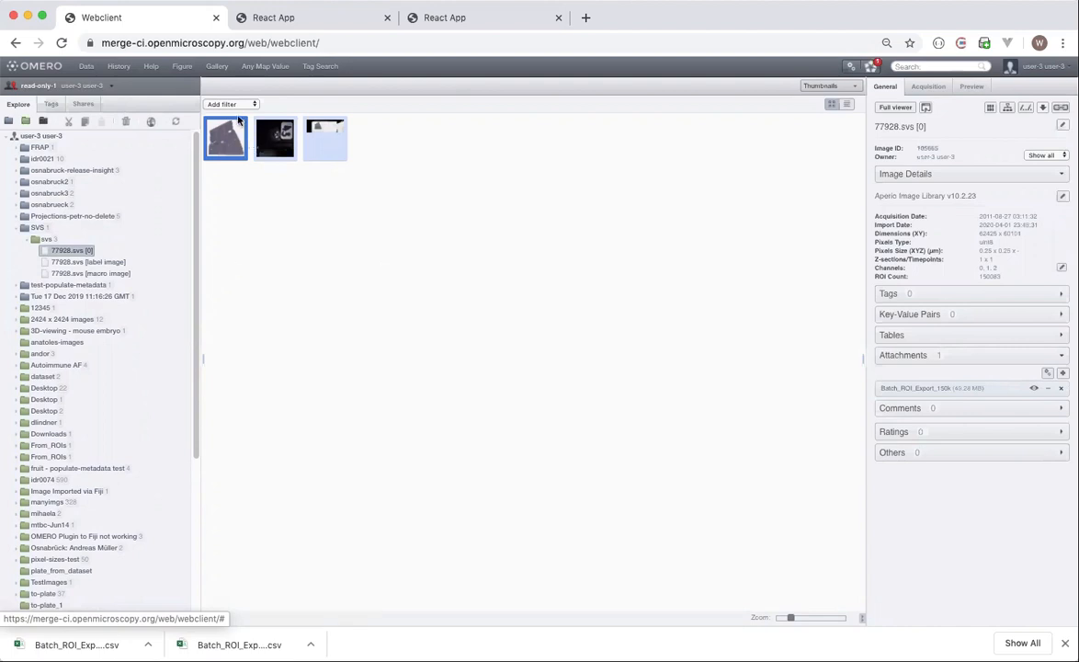
Open the SVS project with Parade and load its Batch_ROI_Export_150k.csv file.
{"action": "left_click", "coordinate": [37, 229]}
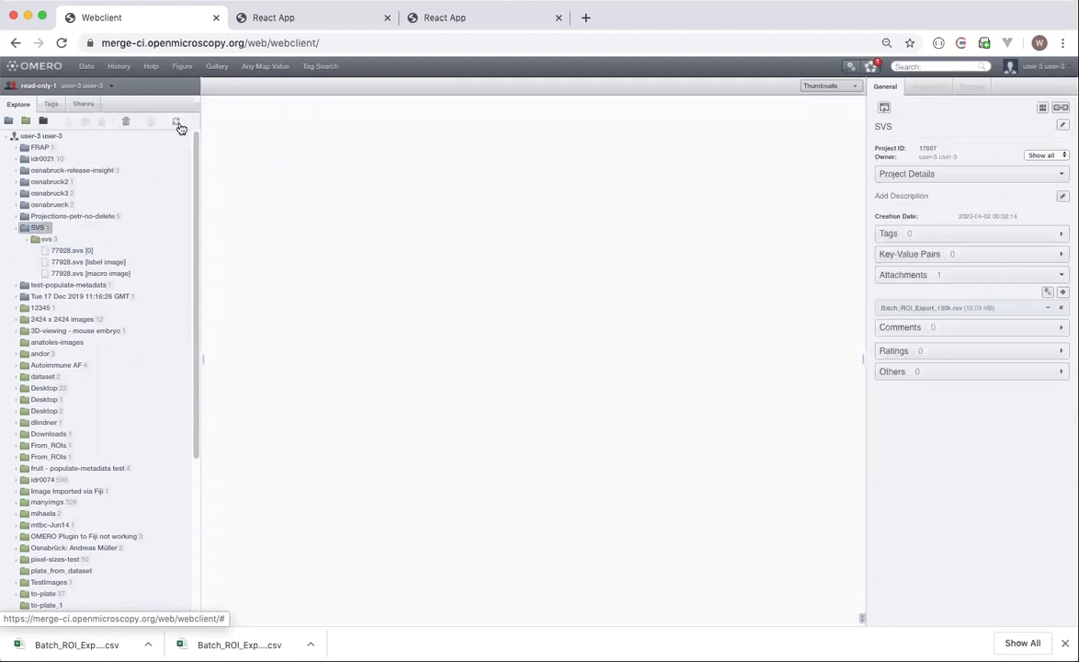
{"action": "right_click", "coordinate": [51, 227]}
{"action": "mouse_move", "coordinate": [79, 331]}
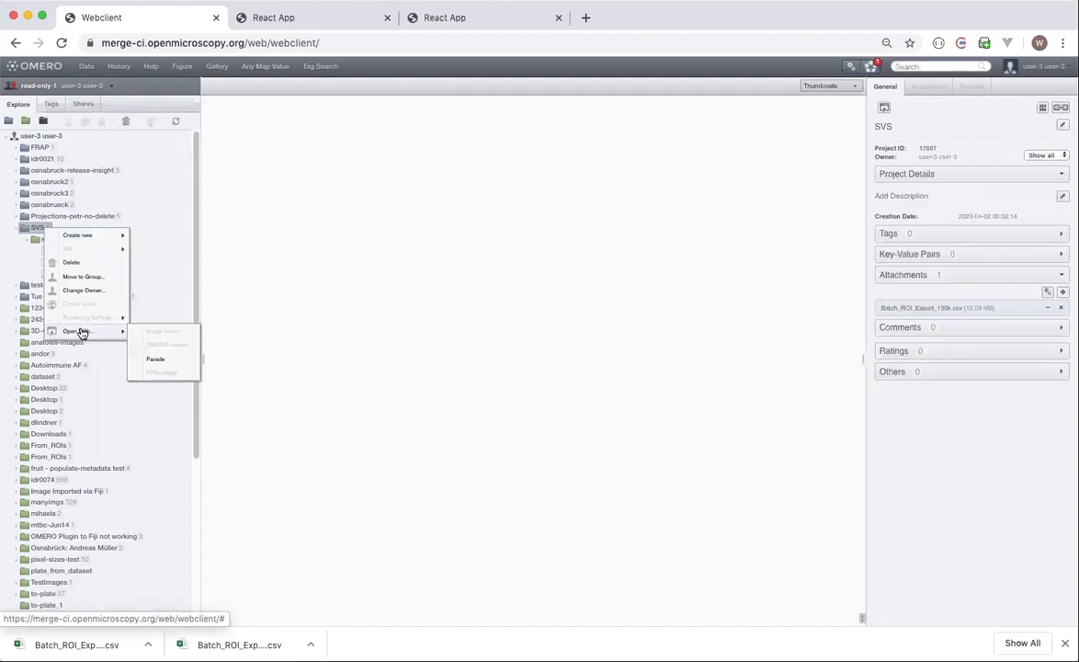
{"action": "left_click", "coordinate": [158, 359]}
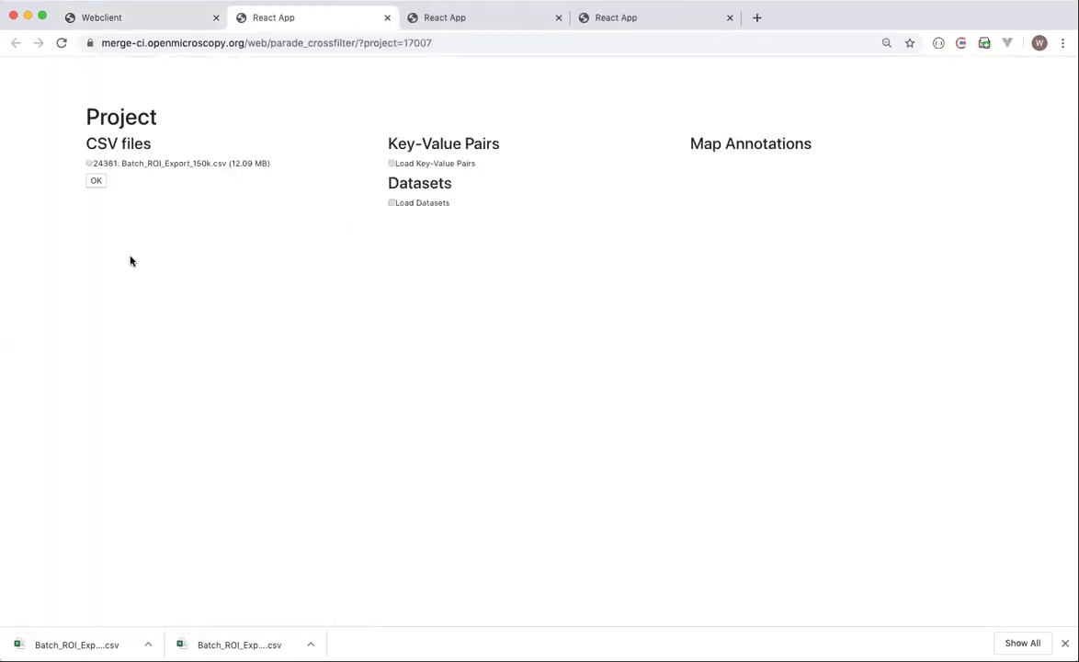
{"action": "left_click", "coordinate": [90, 162]}
{"action": "left_click", "coordinate": [97, 181]}
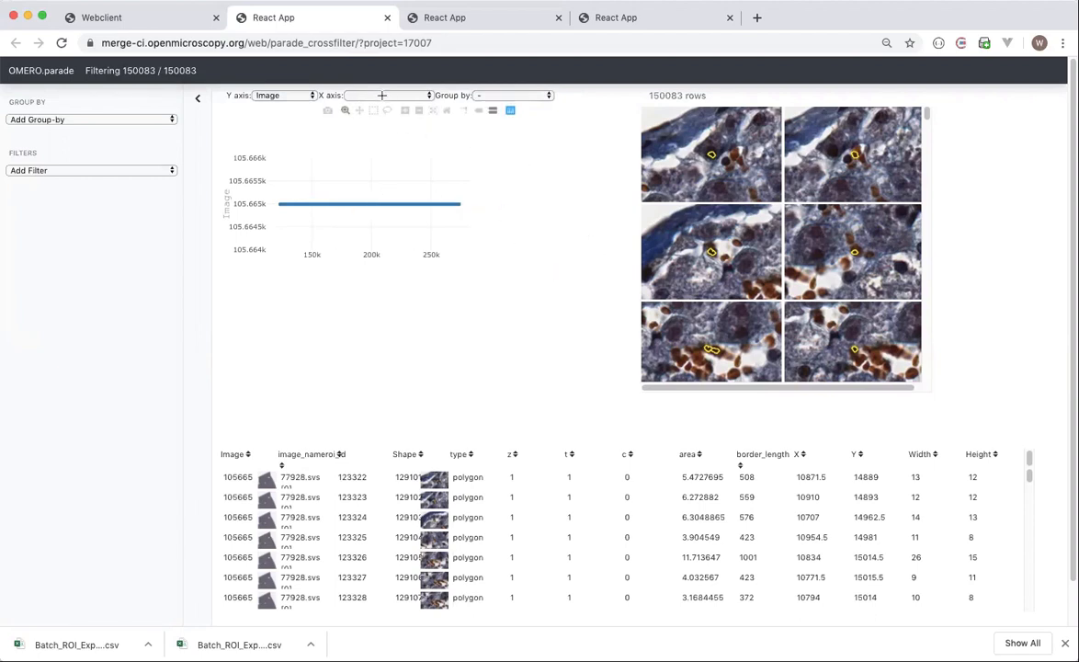
Plot the X column on the Y axis against the Y column on the X axis for the SVS ROIs.
{"action": "left_click", "coordinate": [290, 96]}
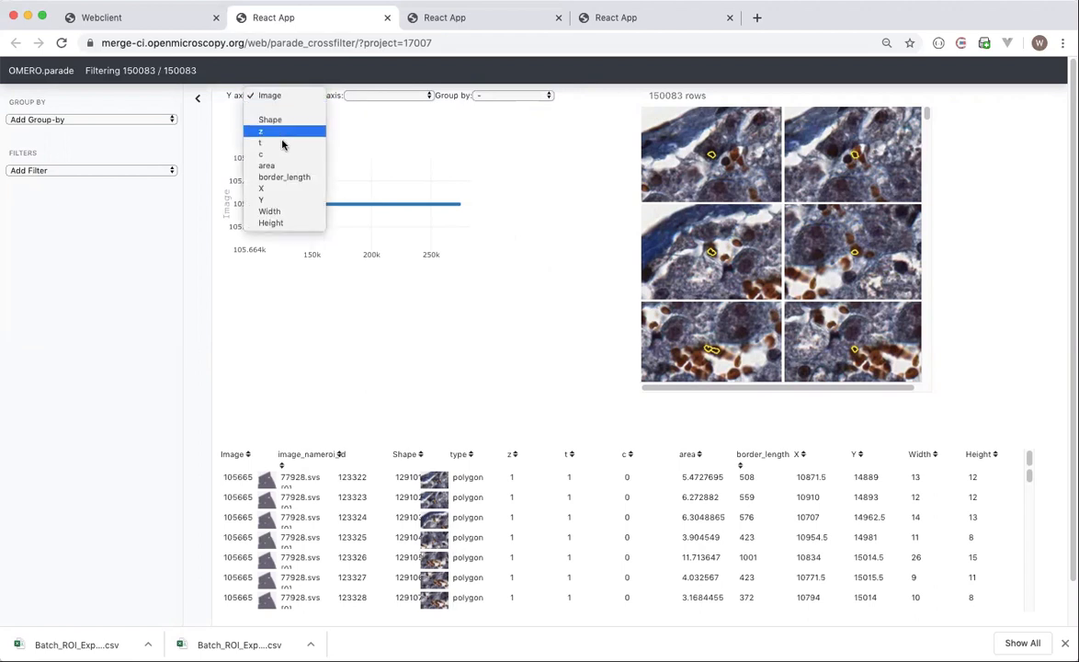
{"action": "left_click", "coordinate": [285, 190]}
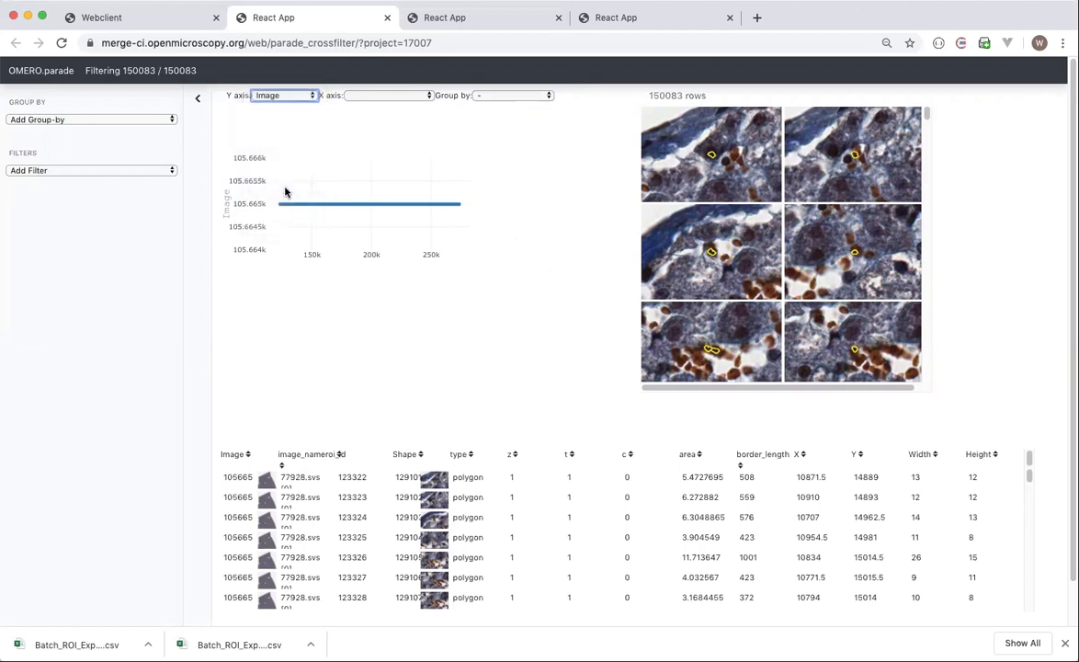
{"action": "left_click", "coordinate": [385, 95]}
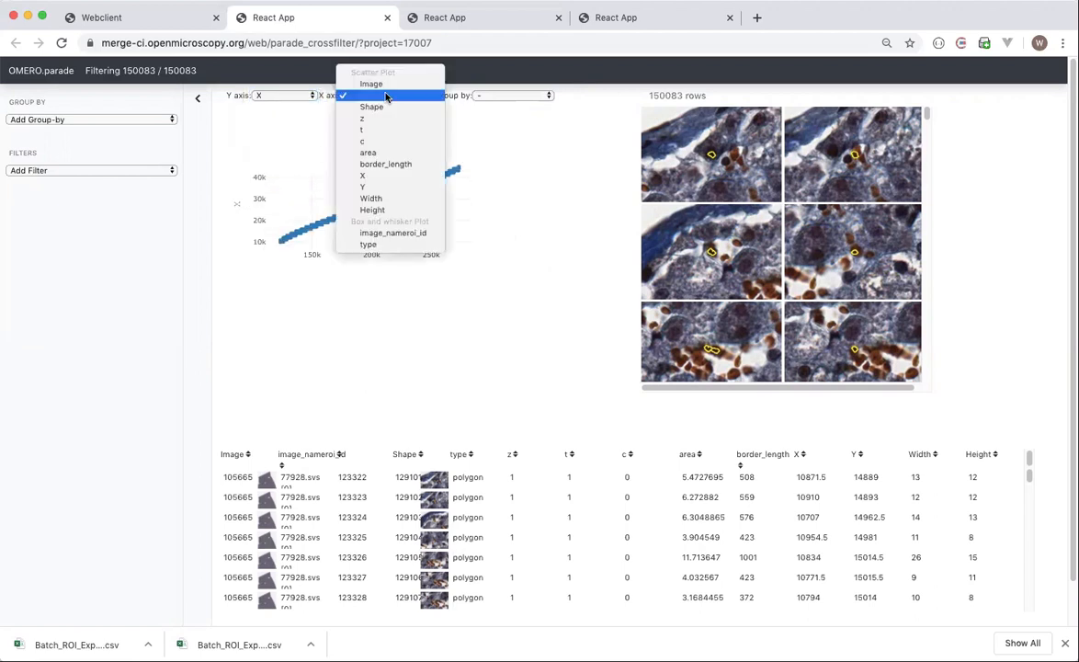
{"action": "left_click", "coordinate": [368, 188]}
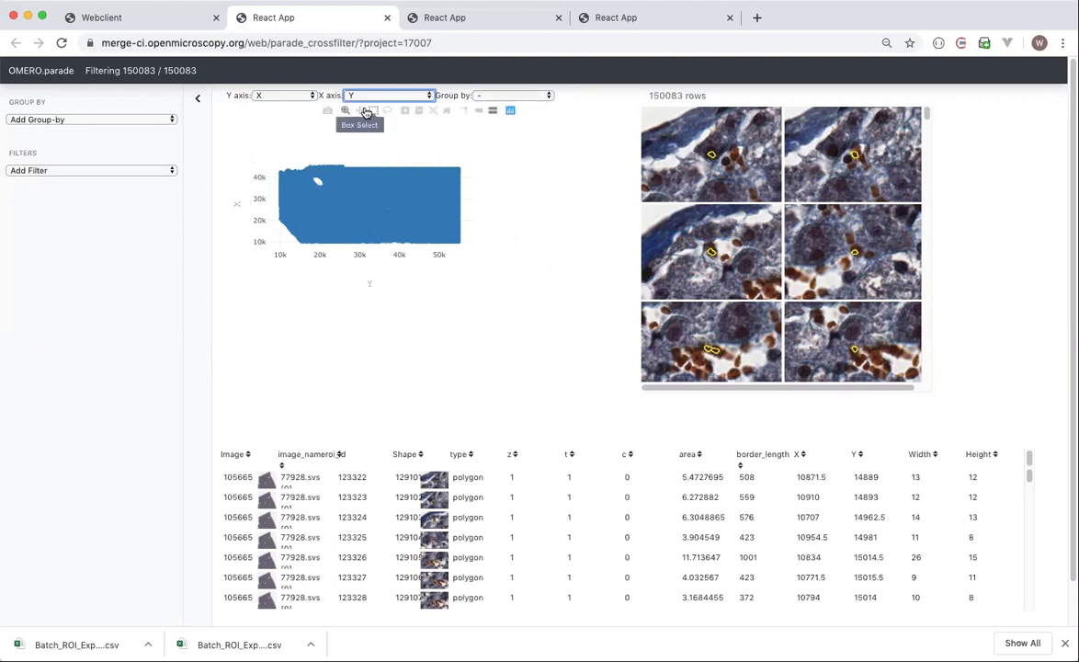
Box-select the small group of ROI points on the upper-left edge of the empty hole, near Y 18k and X 41k.
{"action": "left_click", "coordinate": [418, 110]}
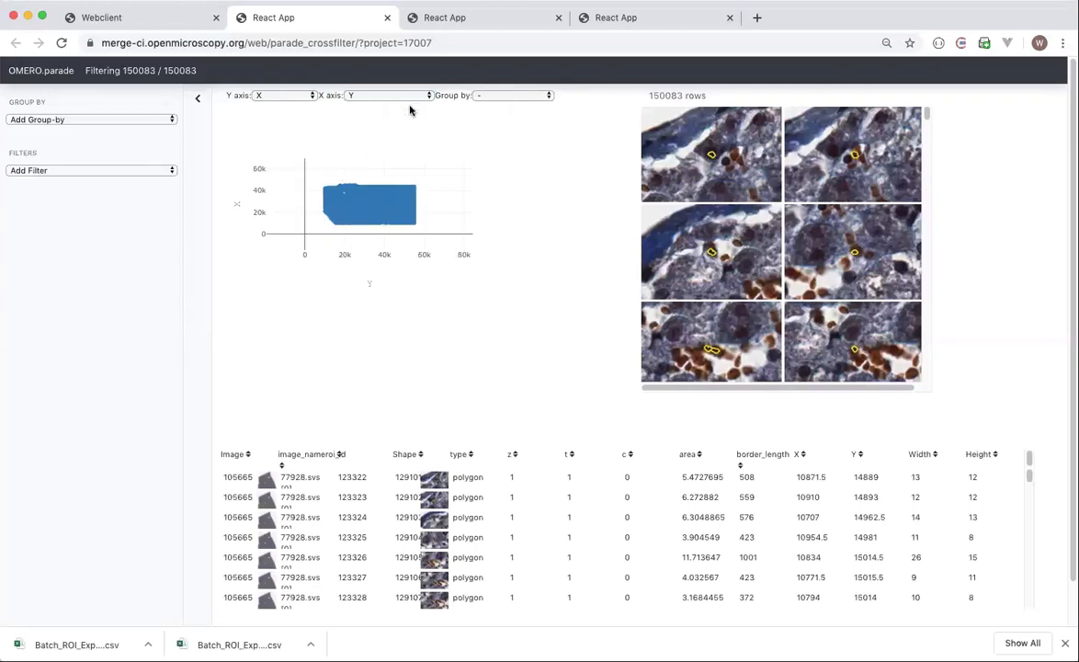
{"action": "left_click", "coordinate": [404, 110]}
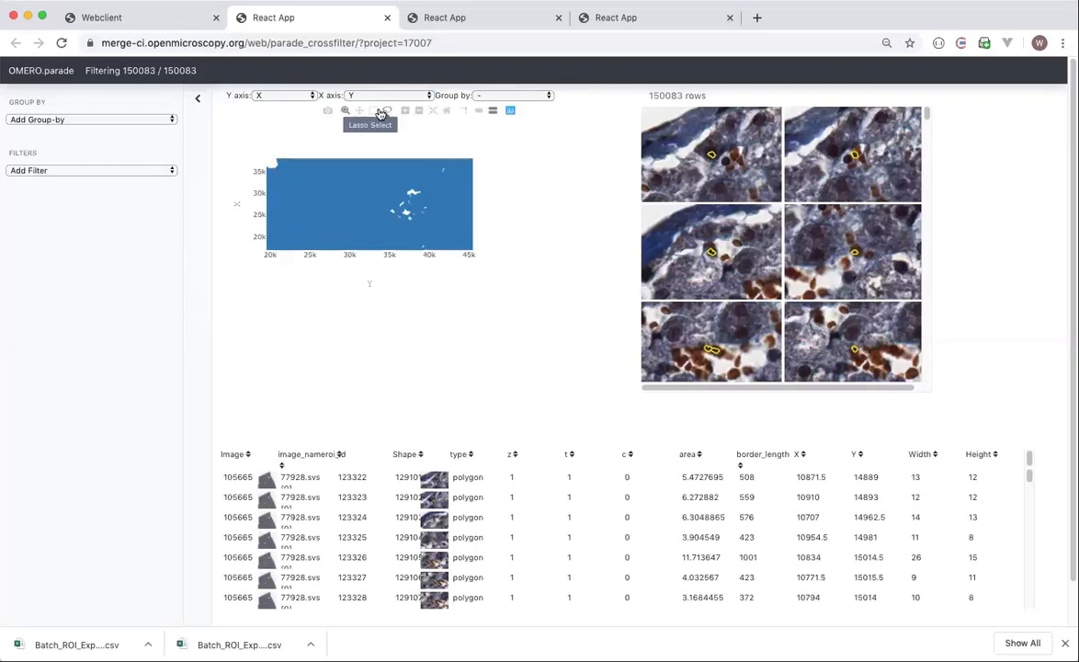
{"action": "left_click", "coordinate": [360, 112]}
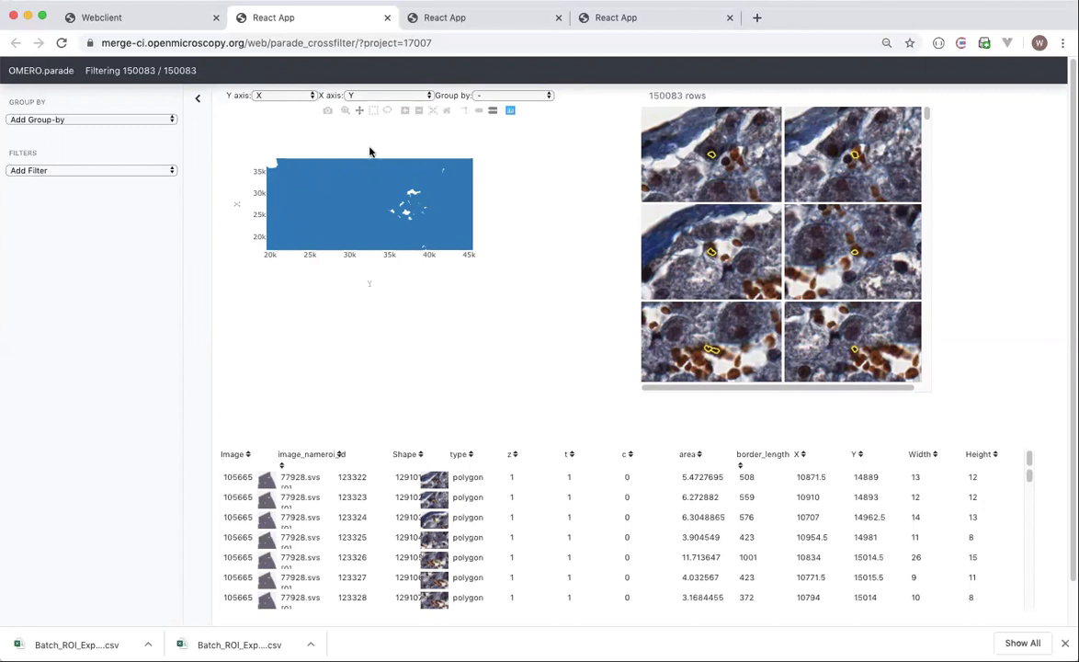
{"action": "left_click_drag", "start_coordinate": [320, 183], "coordinate": [411, 225]}
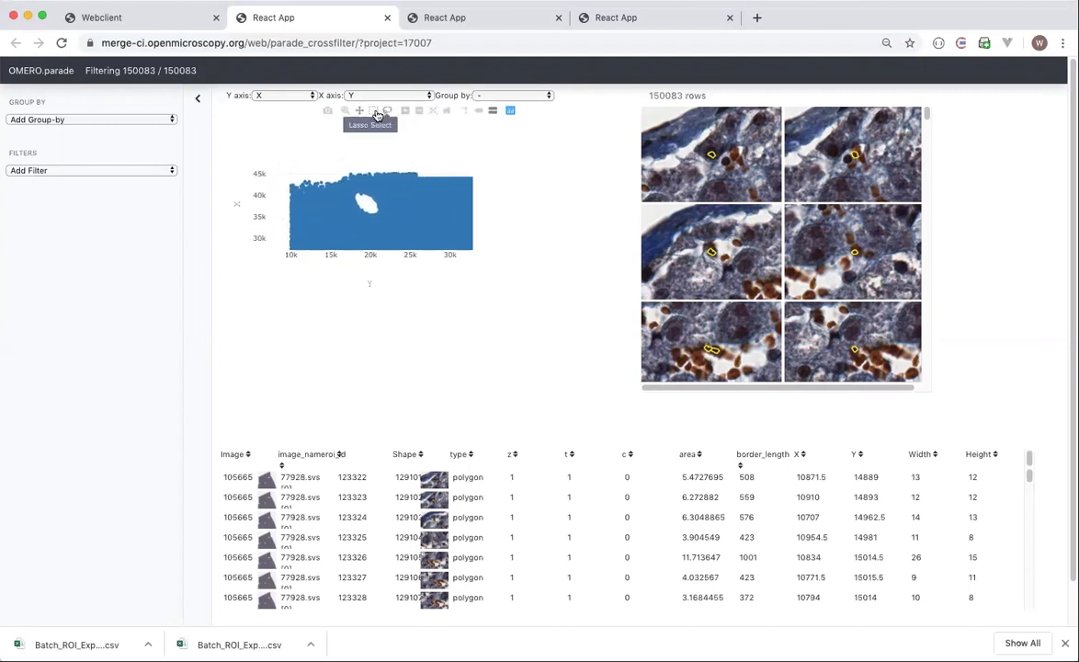
{"action": "left_click", "coordinate": [406, 111]}
{"action": "left_click", "coordinate": [405, 111]}
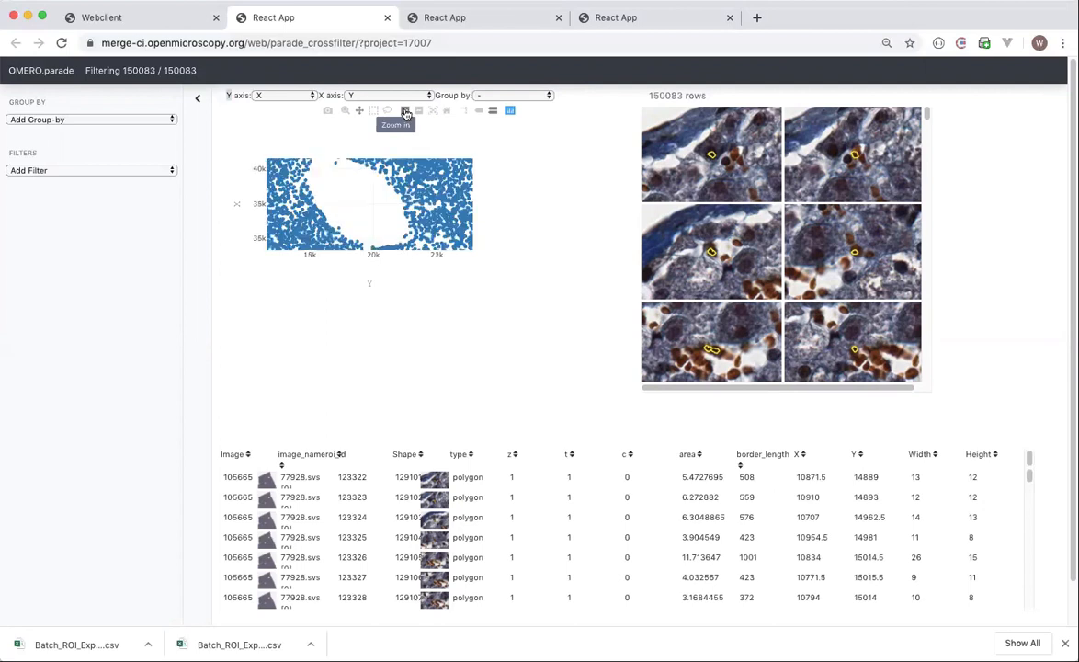
{"action": "left_click_drag", "start_coordinate": [337, 173], "coordinate": [385, 222]}
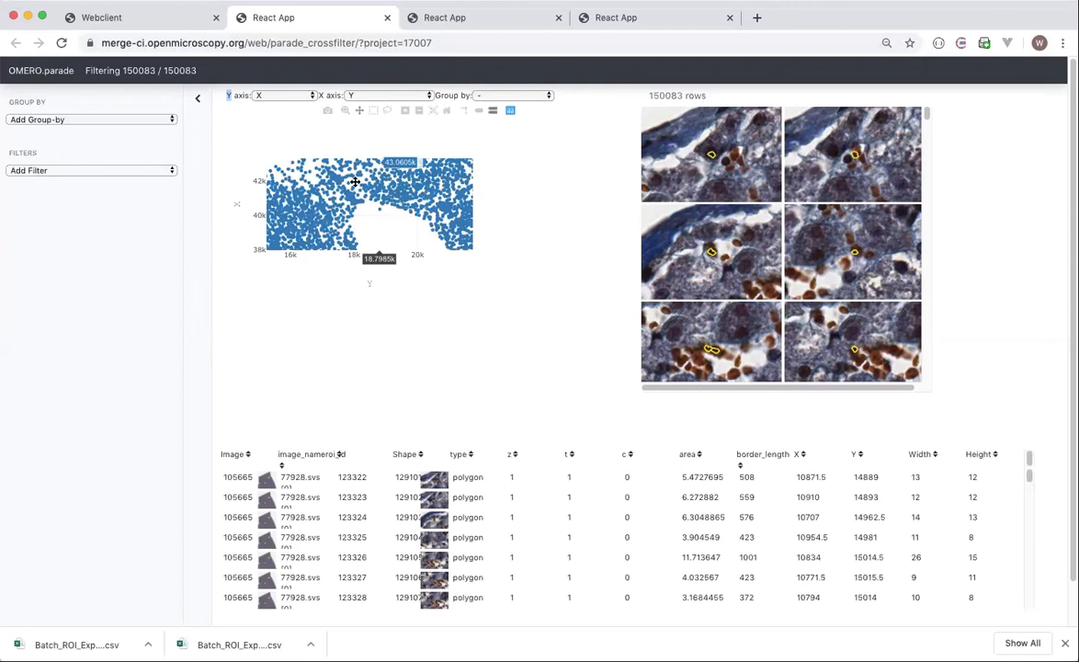
{"action": "left_click", "coordinate": [373, 112]}
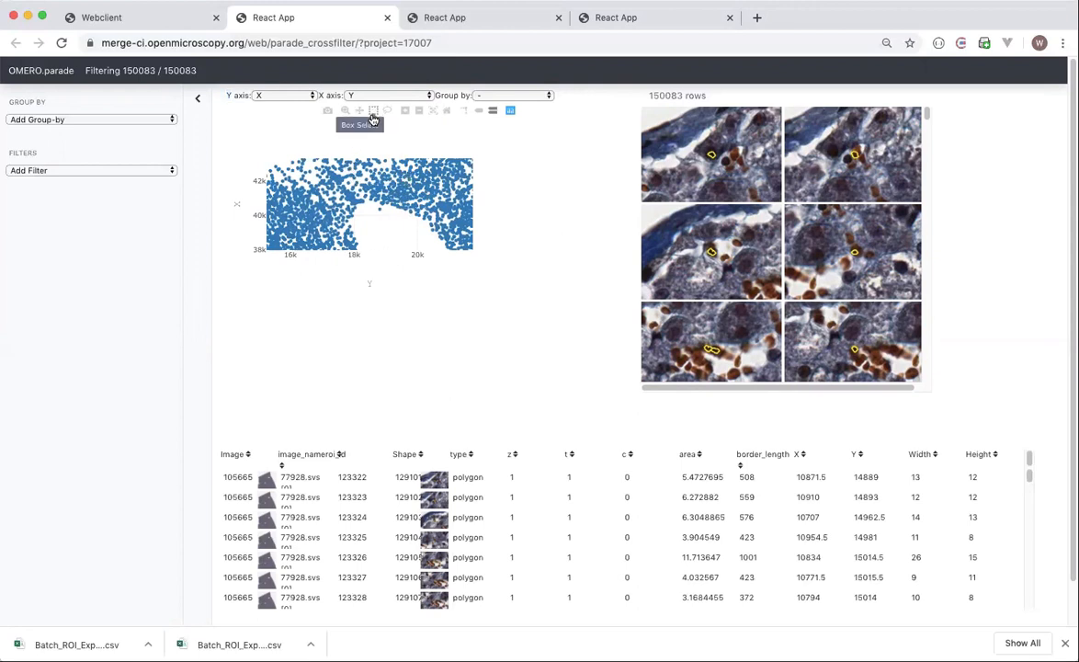
{"action": "left_click_drag", "start_coordinate": [361, 211], "coordinate": [357, 198]}
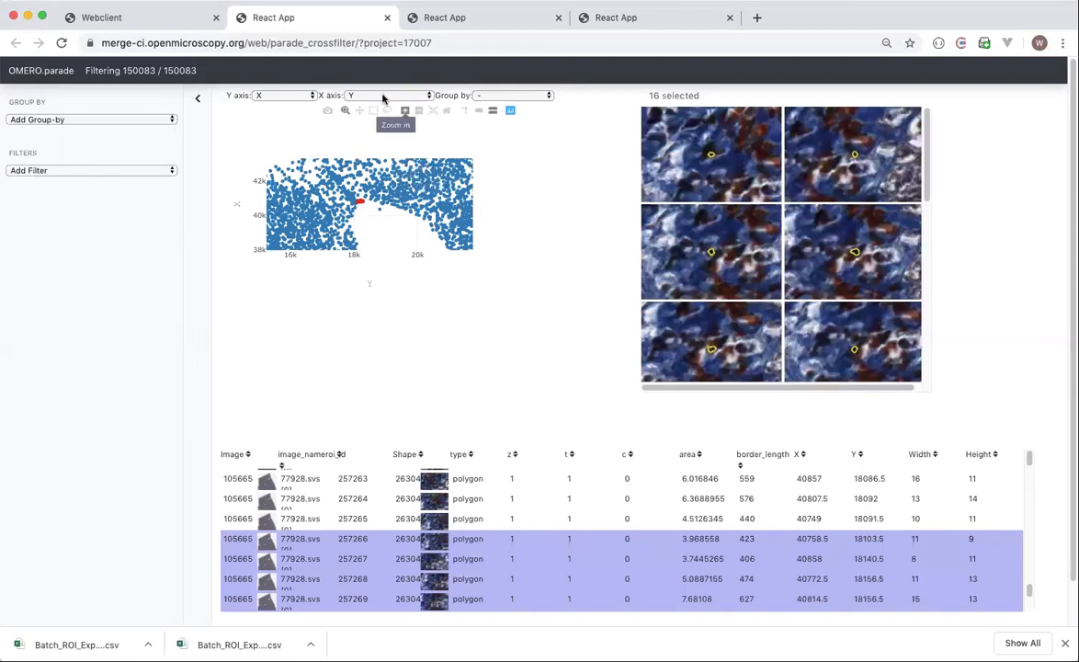
Plot area on the Y axis against border_length on the X axis for the SVS ROIs.
{"action": "left_click", "coordinate": [301, 96]}
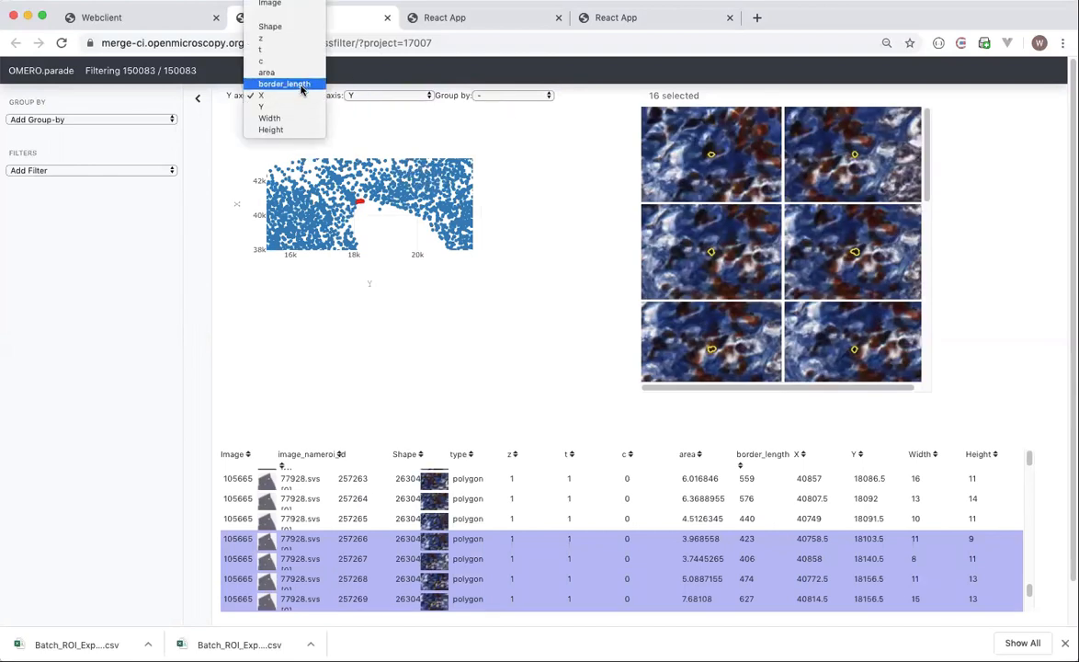
{"action": "left_click", "coordinate": [300, 74]}
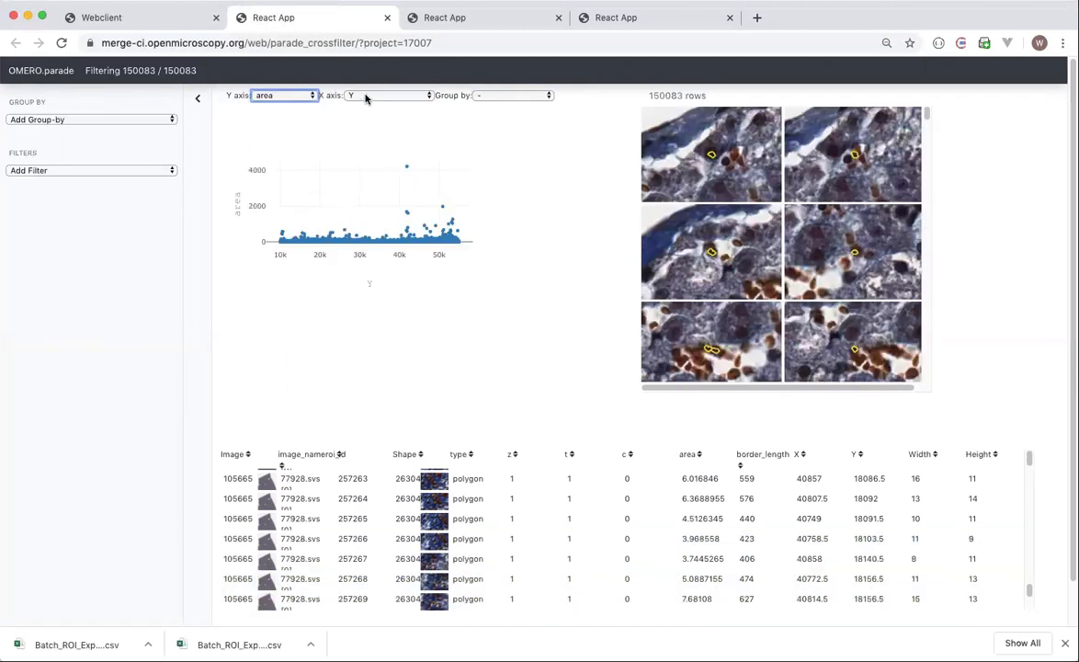
{"action": "left_click", "coordinate": [357, 96]}
{"action": "left_click", "coordinate": [367, 74]}
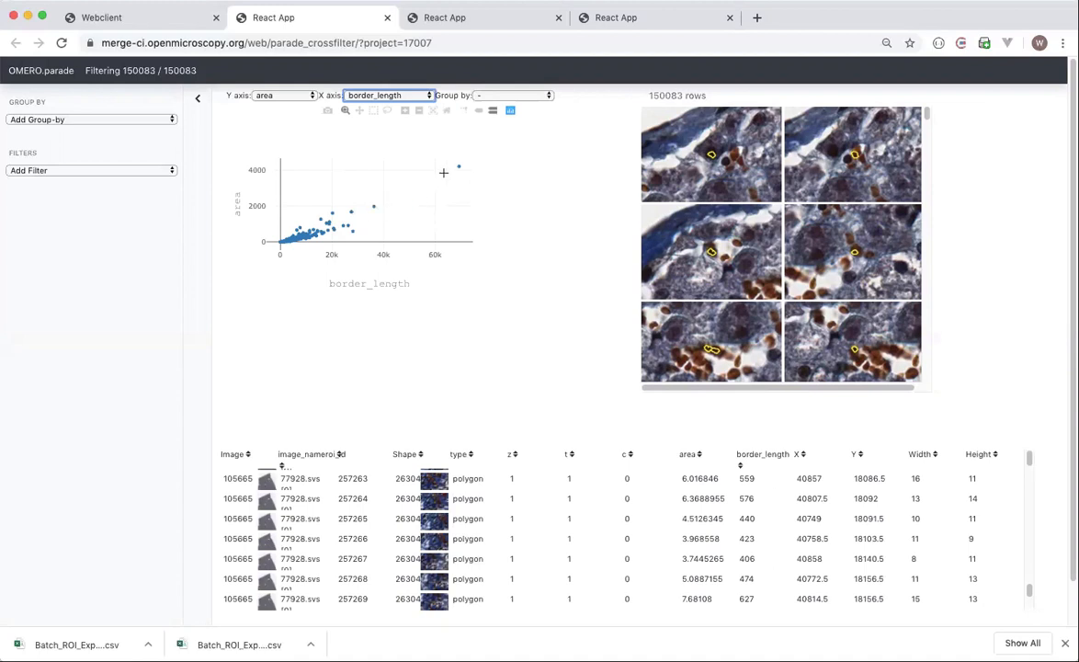
Box-select the outlier point with the largest area and border_length, check its table row, and deselect it.
{"action": "left_click", "coordinate": [373, 110]}
{"action": "left_click_drag", "start_coordinate": [449, 178], "coordinate": [465, 163]}
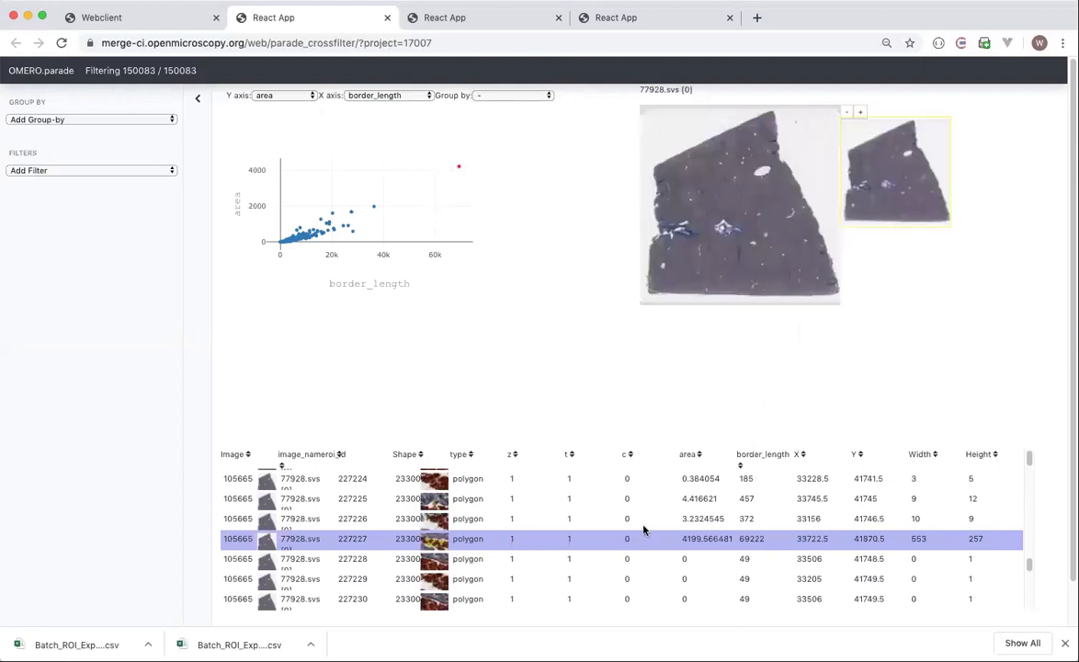
{"action": "left_click", "coordinate": [668, 539]}
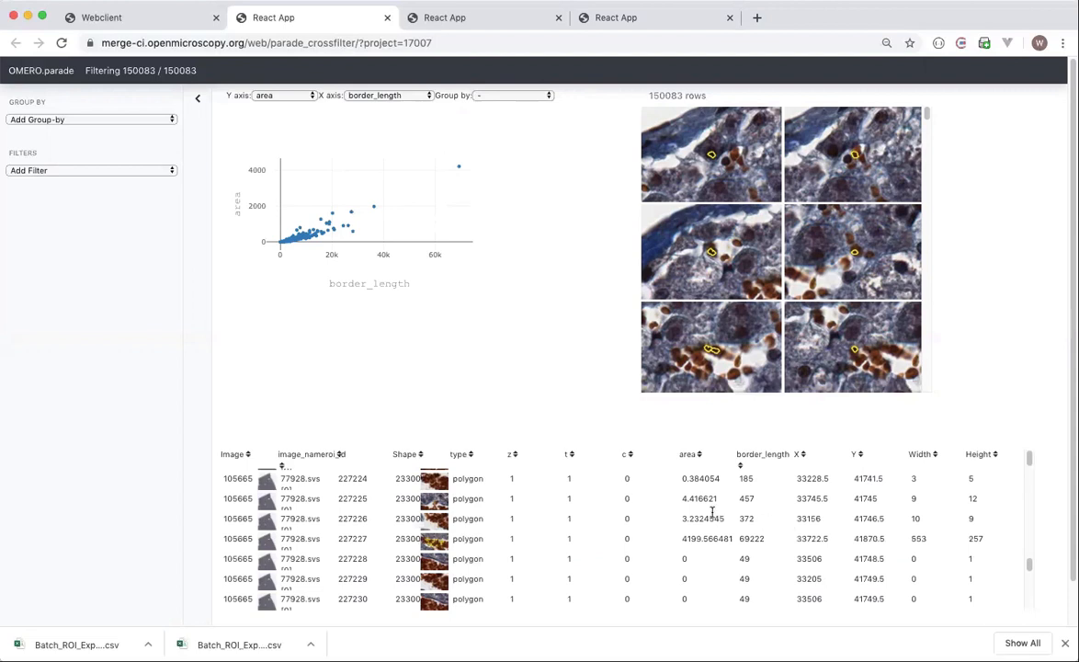
Sort the ROI table by area from largest to smallest and browse the thumbnails of the largest ROIs.
{"action": "left_click", "coordinate": [691, 455]}
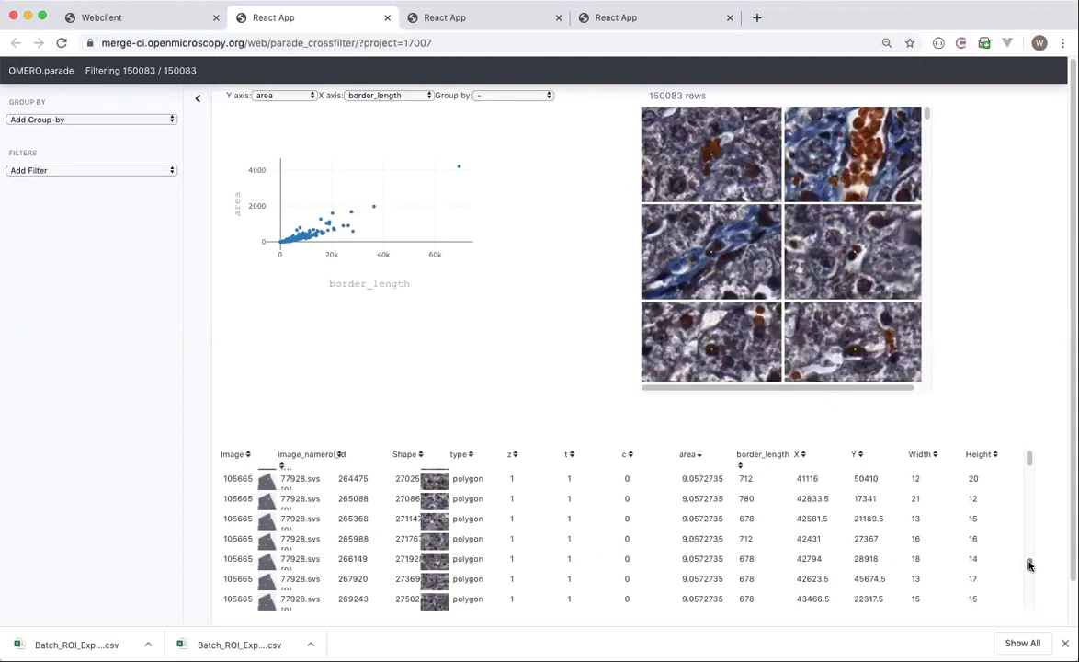
{"action": "scroll", "coordinate": [1030, 551], "scroll_direction": "up", "scroll_amount": 1}
{"action": "left_click_drag", "start_coordinate": [1030, 543], "coordinate": [1020, 423]}
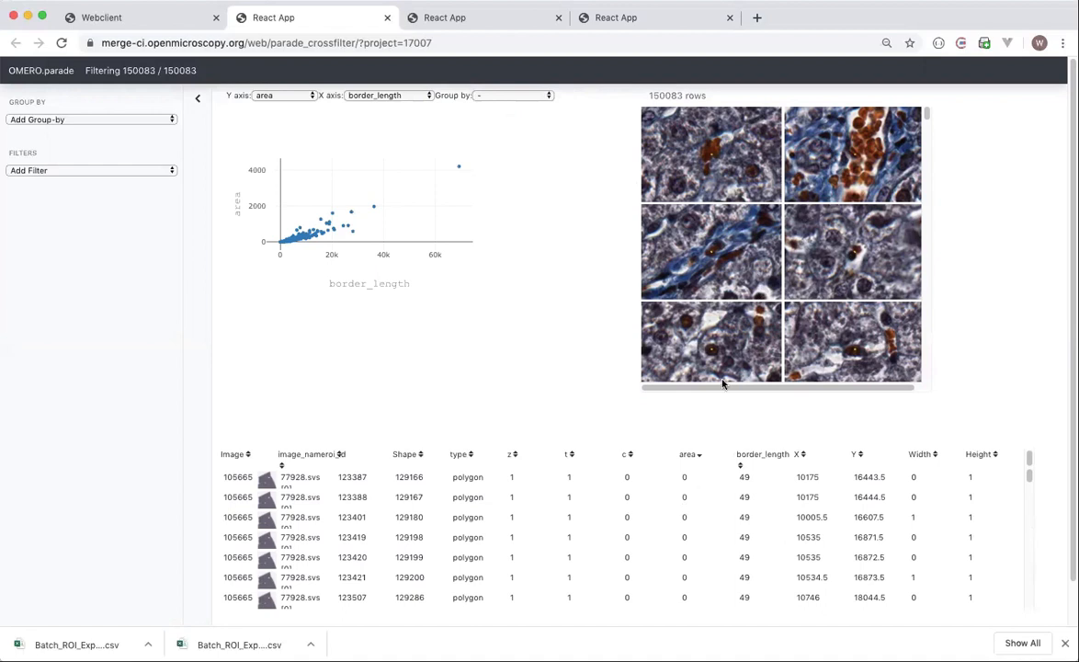
{"action": "left_click", "coordinate": [688, 454]}
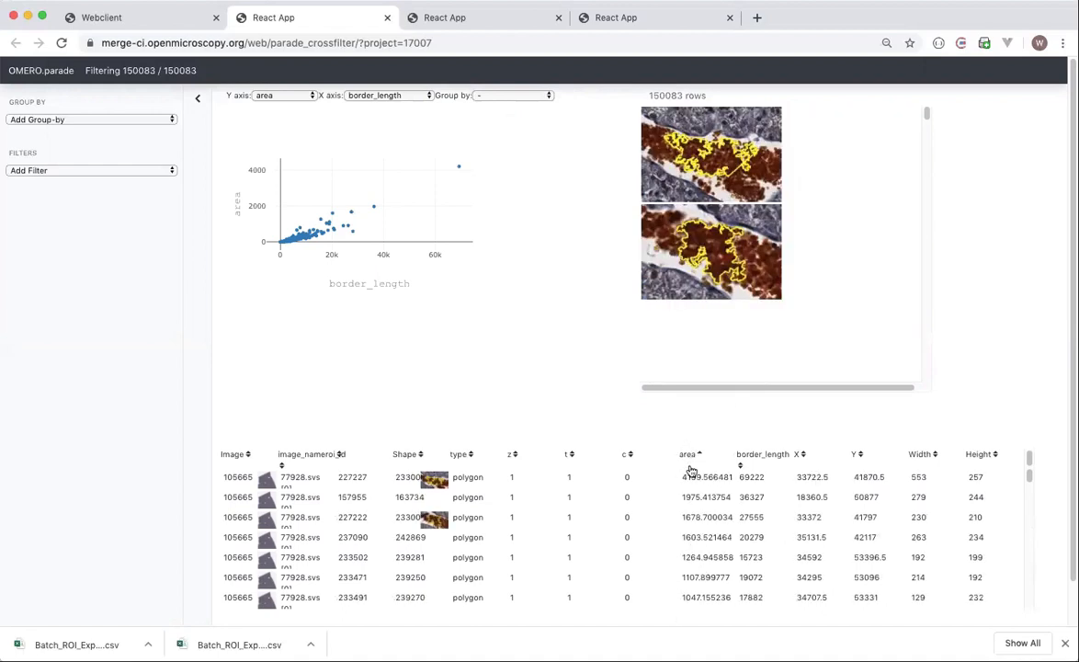
{"action": "left_click_drag", "start_coordinate": [925, 111], "coordinate": [926, 114]}
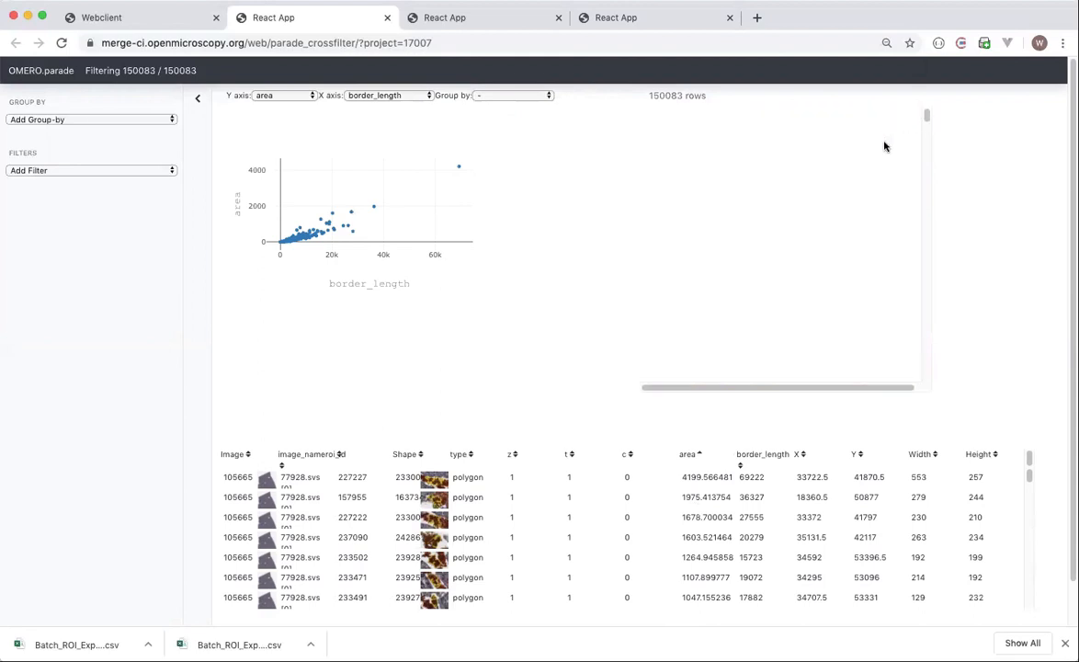
{"action": "scroll", "coordinate": [800, 143], "scroll_direction": "down", "scroll_amount": 2}
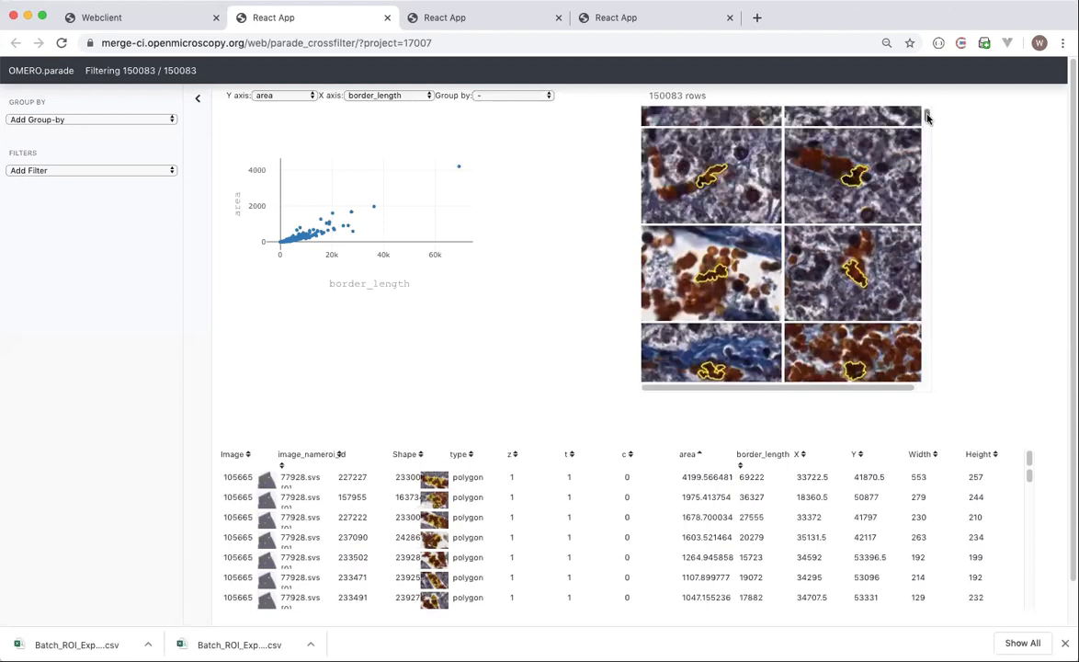
{"action": "left_click_drag", "start_coordinate": [927, 117], "coordinate": [926, 92]}
{"action": "scroll", "coordinate": [806, 284], "scroll_direction": "down", "scroll_amount": 10}
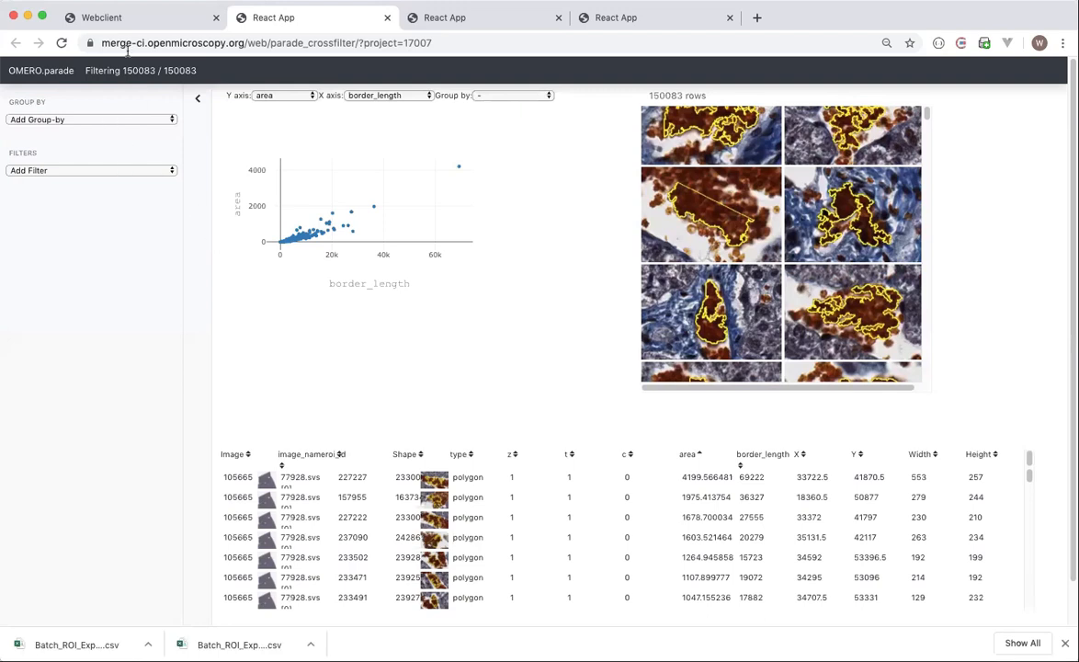
Return to the OMERO Webclient, collapse the SVS project, and show the fields of well D4 in to-plate_1 of the multi-field-wells screen.
{"action": "left_click", "coordinate": [119, 19]}
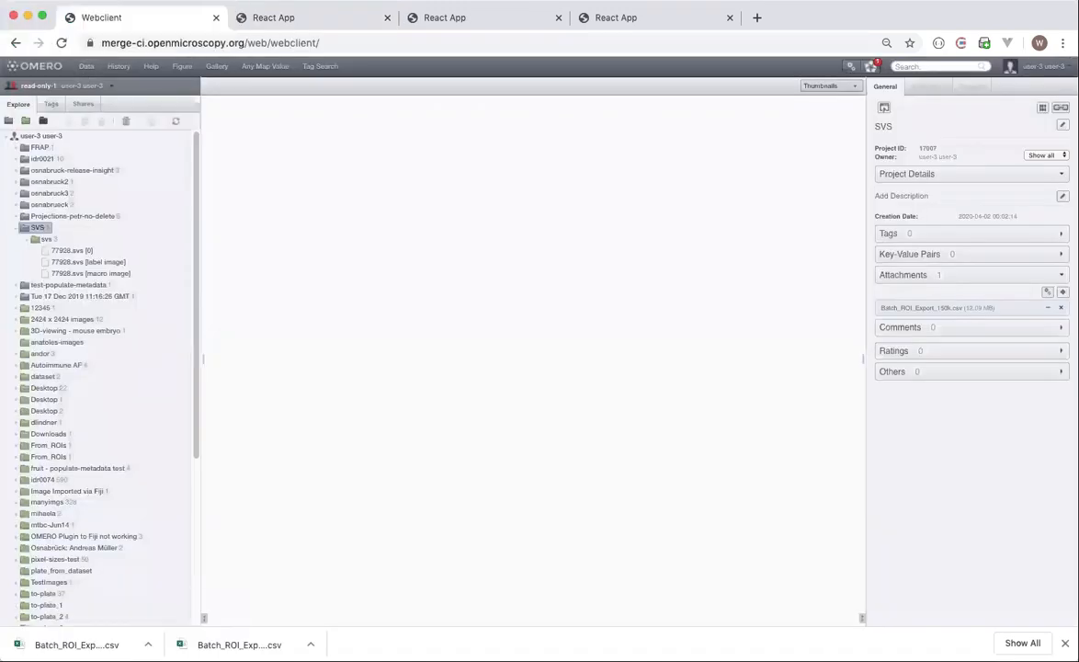
{"action": "left_click", "coordinate": [15, 227]}
{"action": "scroll", "coordinate": [65, 344], "scroll_direction": "down", "scroll_amount": 5}
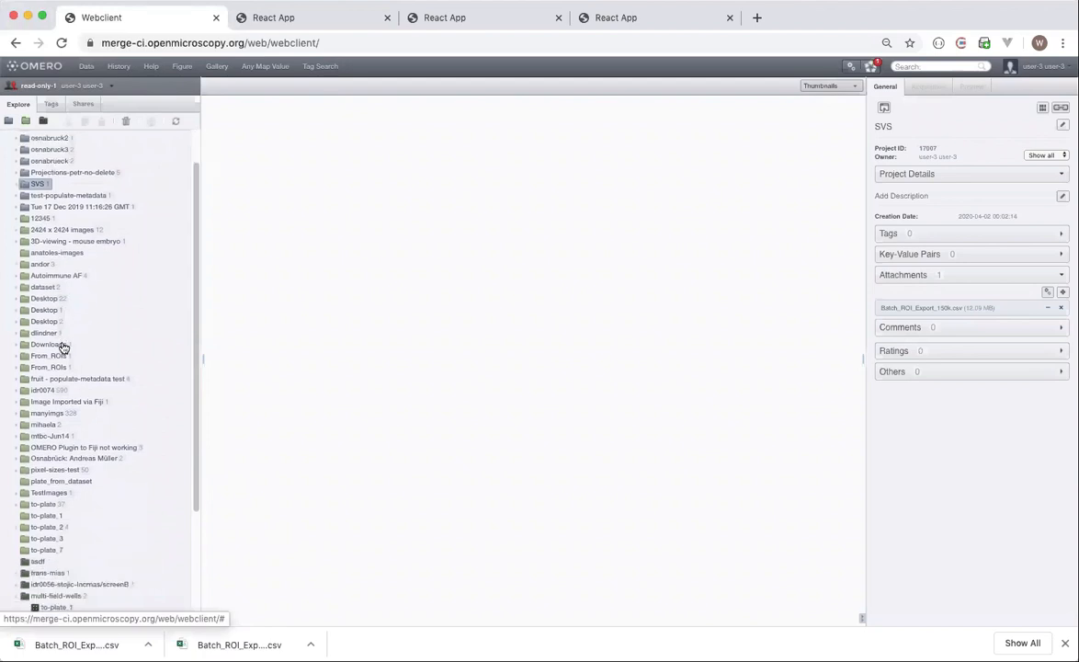
{"action": "left_click", "coordinate": [51, 438]}
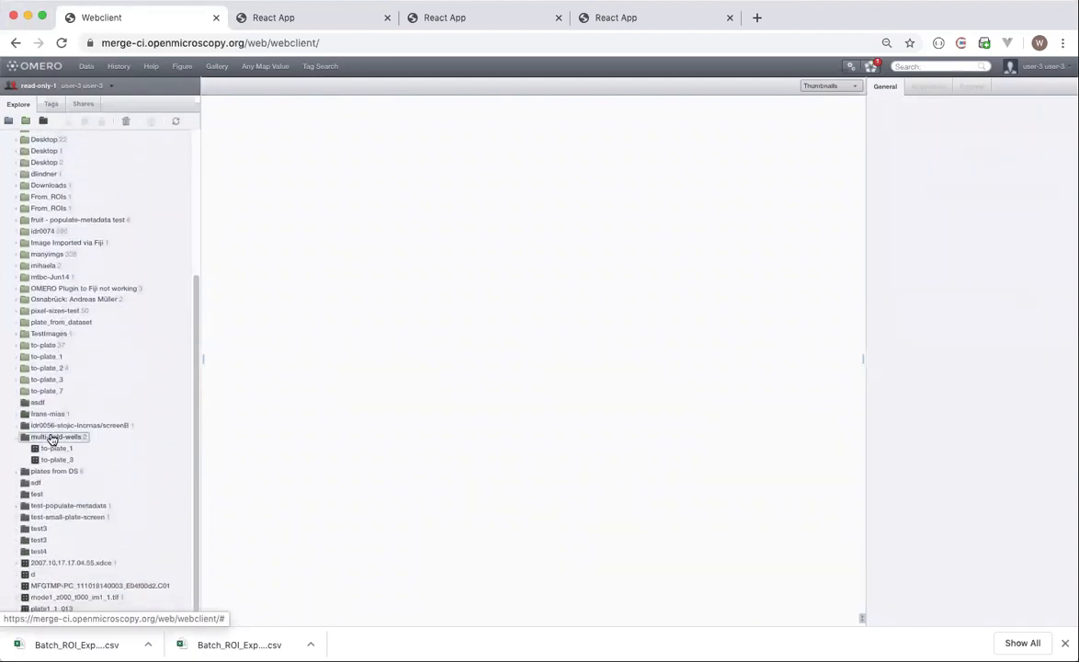
{"action": "left_click", "coordinate": [54, 449]}
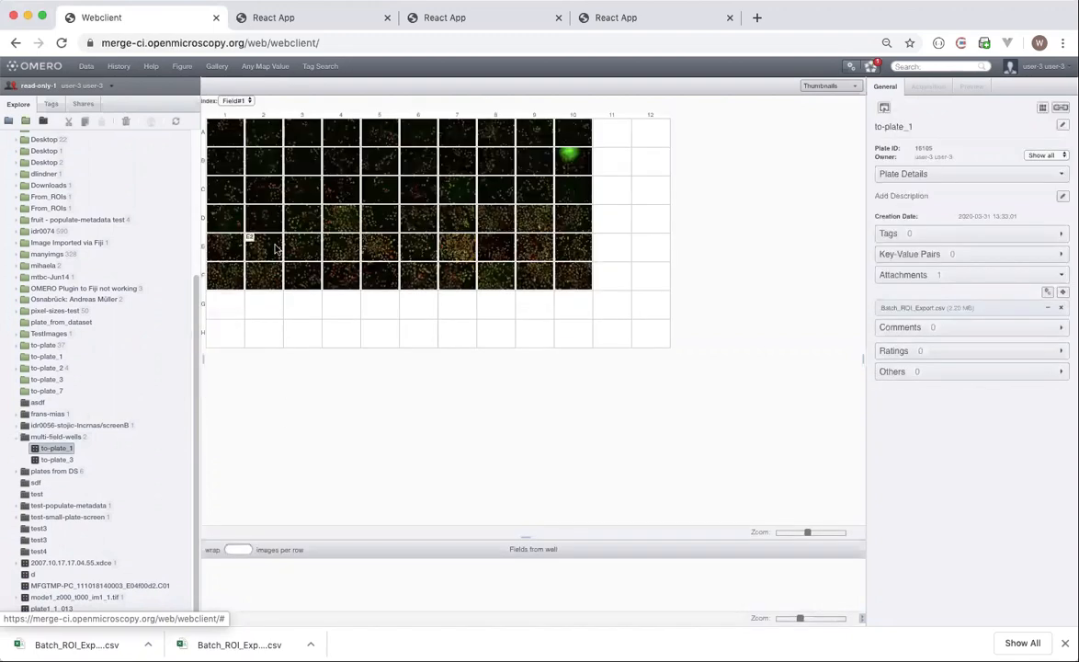
{"action": "left_click", "coordinate": [340, 218]}
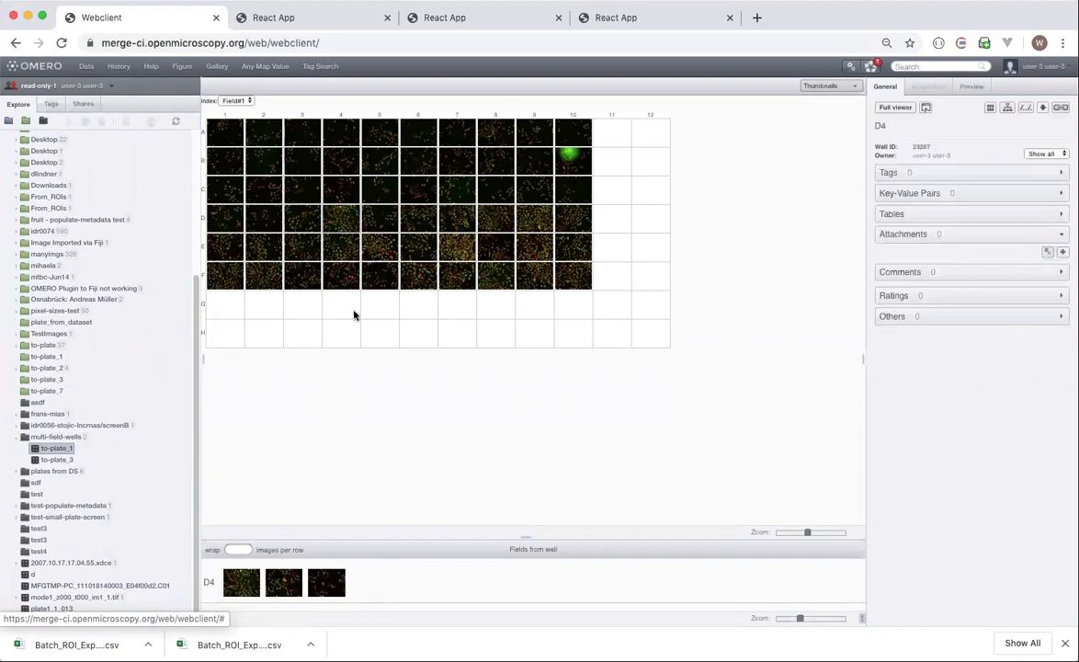
Open the to-plate_3 plate and view the details of the third field of well A2.
{"action": "left_click", "coordinate": [57, 459]}
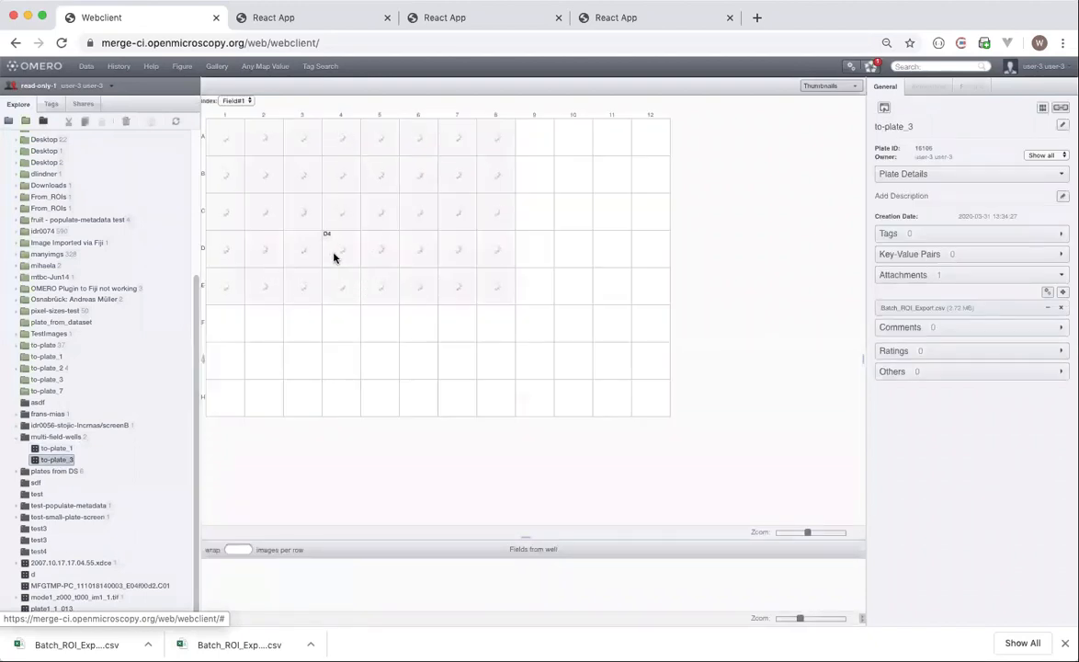
{"action": "left_click", "coordinate": [266, 138]}
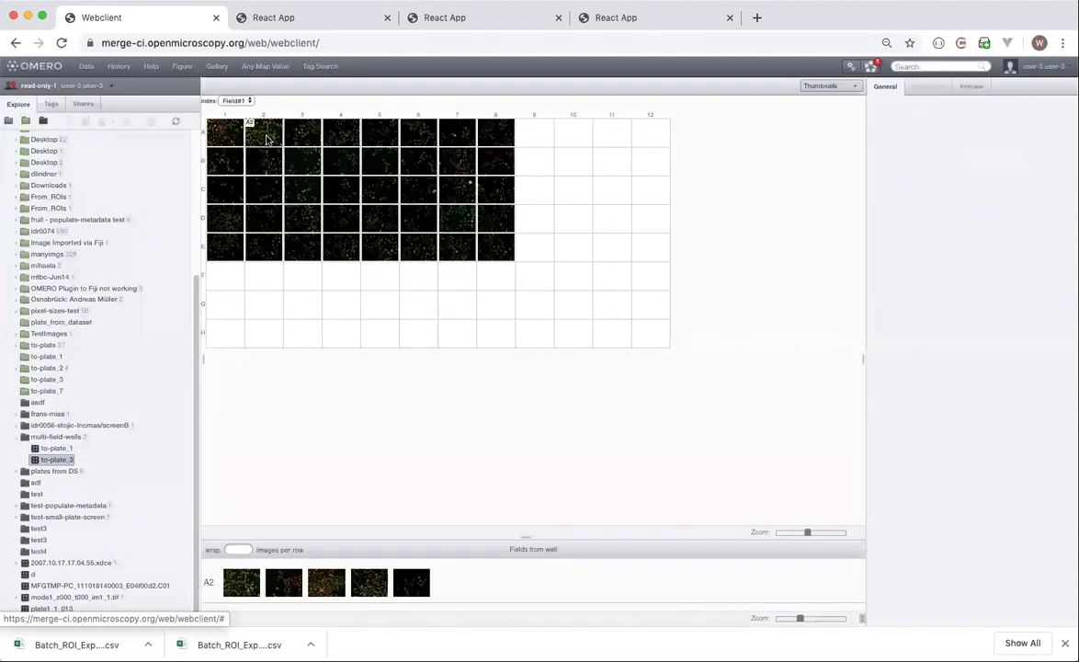
{"action": "left_click", "coordinate": [323, 584]}
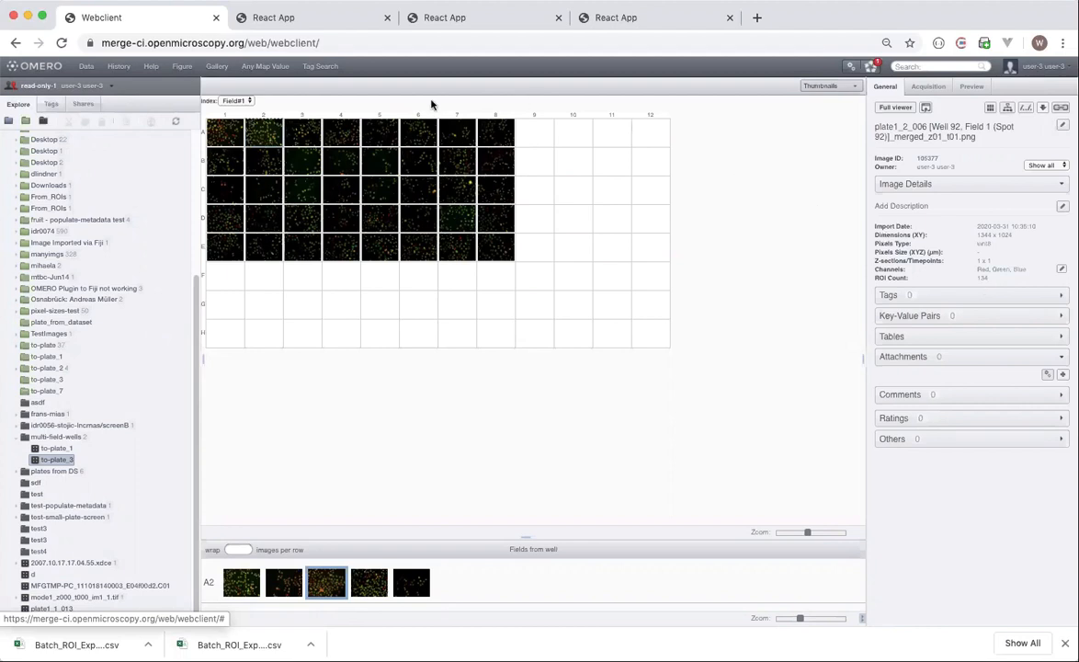
Open the multi-field-wells screen with Parade and load its Batch_ROI_Export (21).csv file.
{"action": "left_click", "coordinate": [53, 437]}
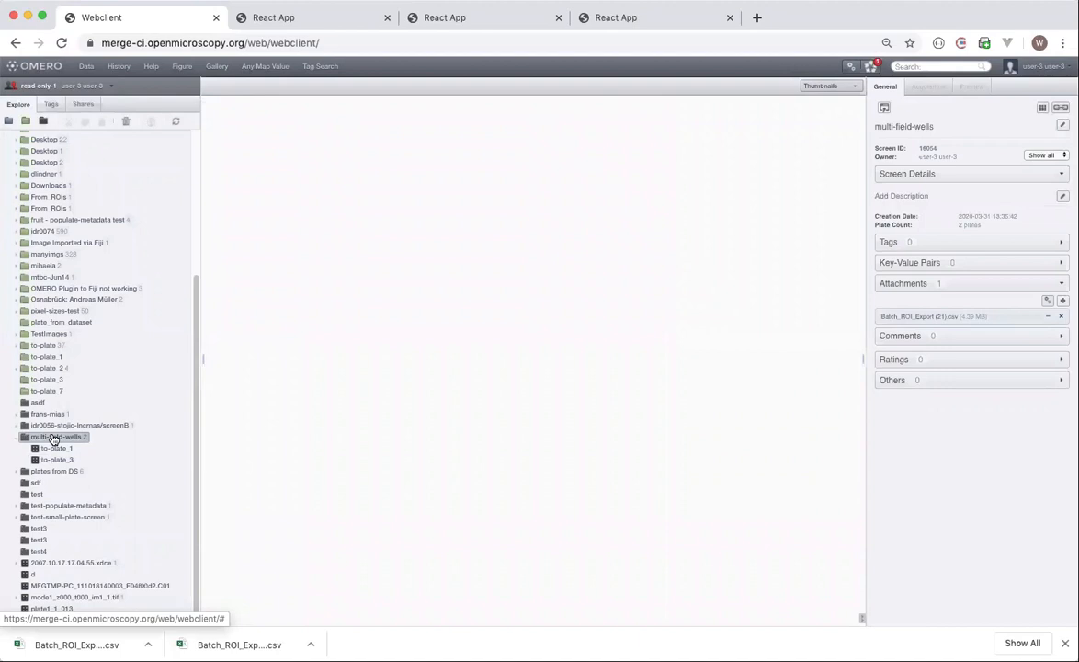
{"action": "right_click", "coordinate": [51, 439]}
{"action": "mouse_move", "coordinate": [92, 538]}
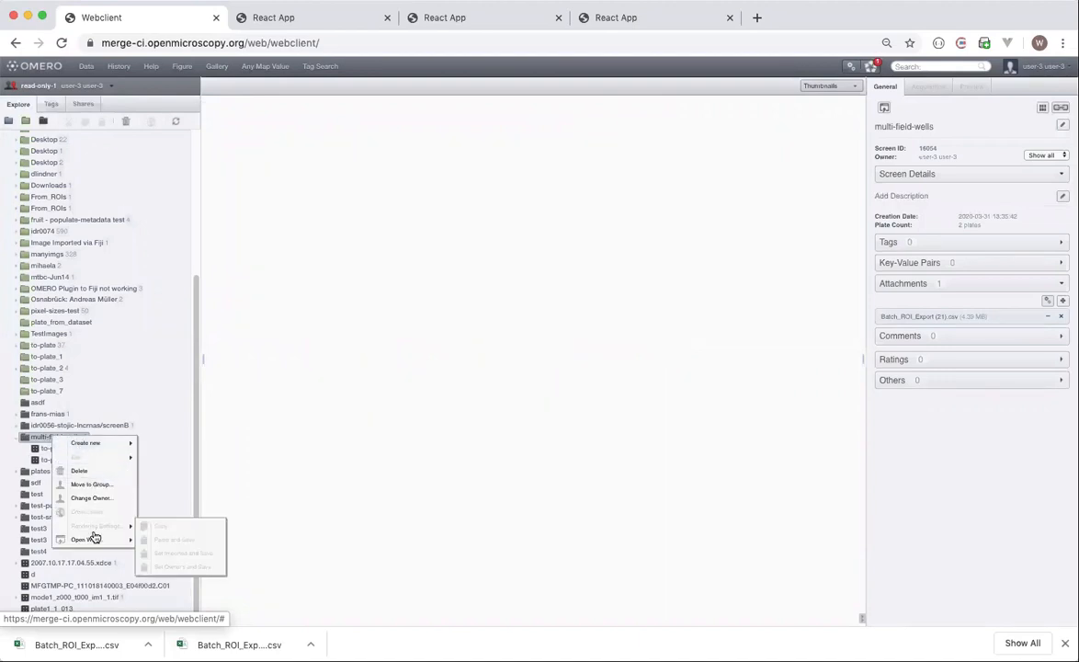
{"action": "left_click", "coordinate": [166, 567]}
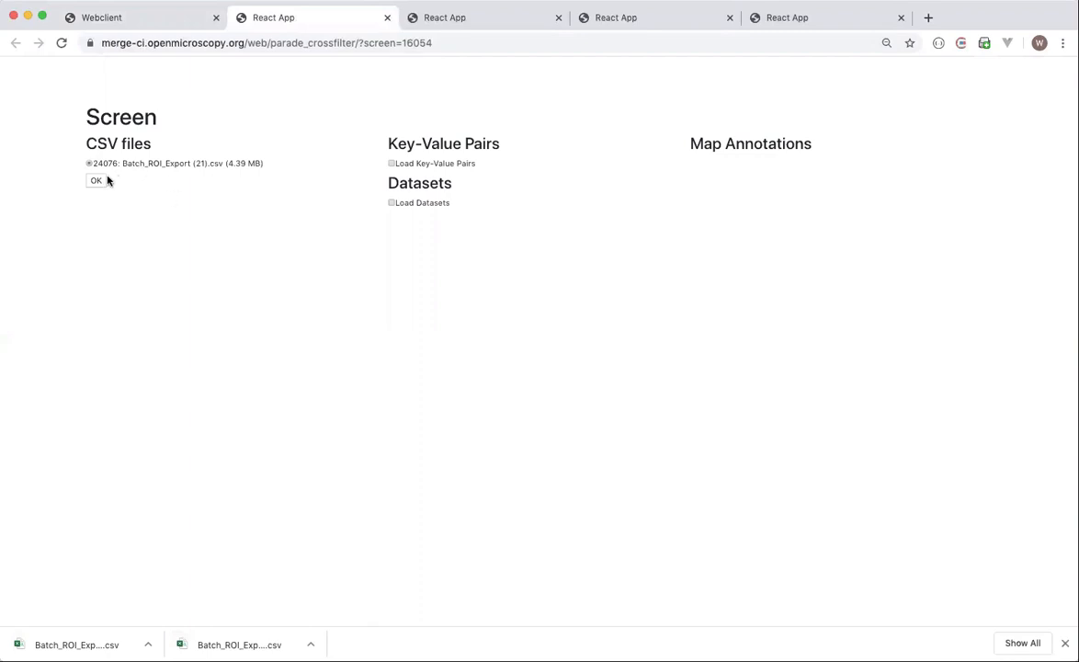
{"action": "left_click", "coordinate": [96, 181]}
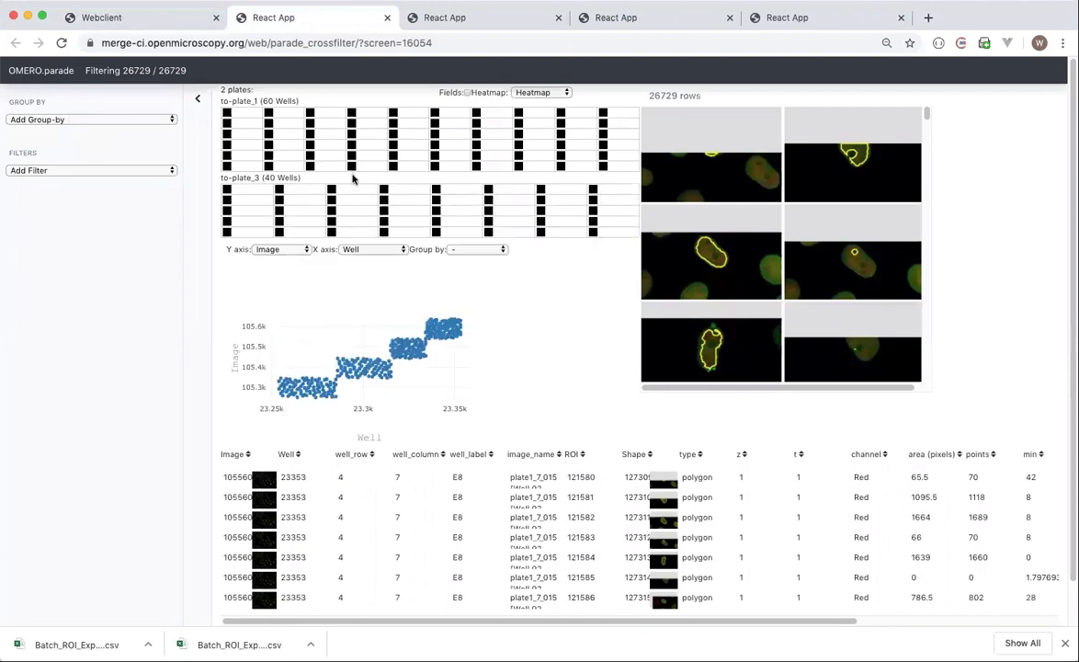
Plot area (pixels) on the Y axis against sum on the X axis for the screen's ROIs.
{"action": "left_click", "coordinate": [284, 251]}
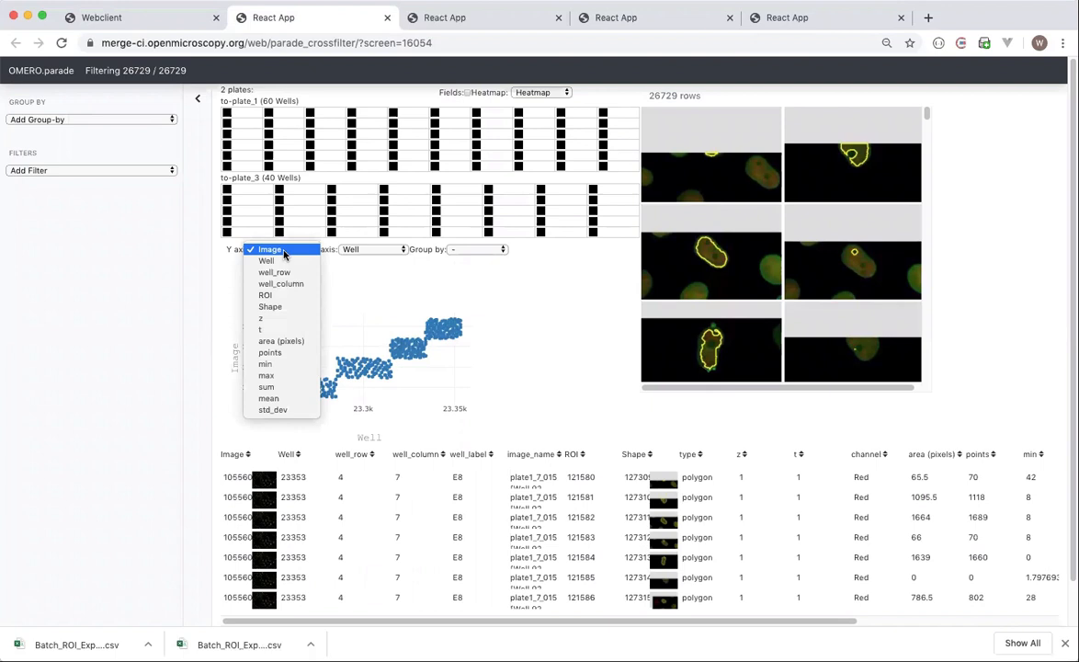
{"action": "left_click", "coordinate": [282, 342]}
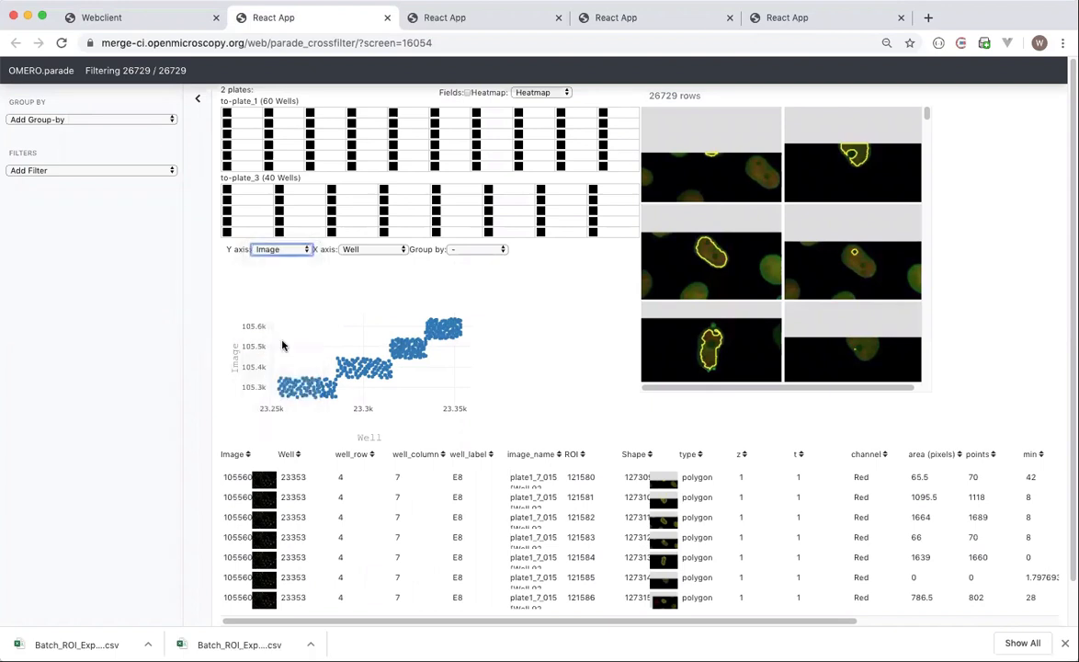
{"action": "left_click", "coordinate": [366, 251]}
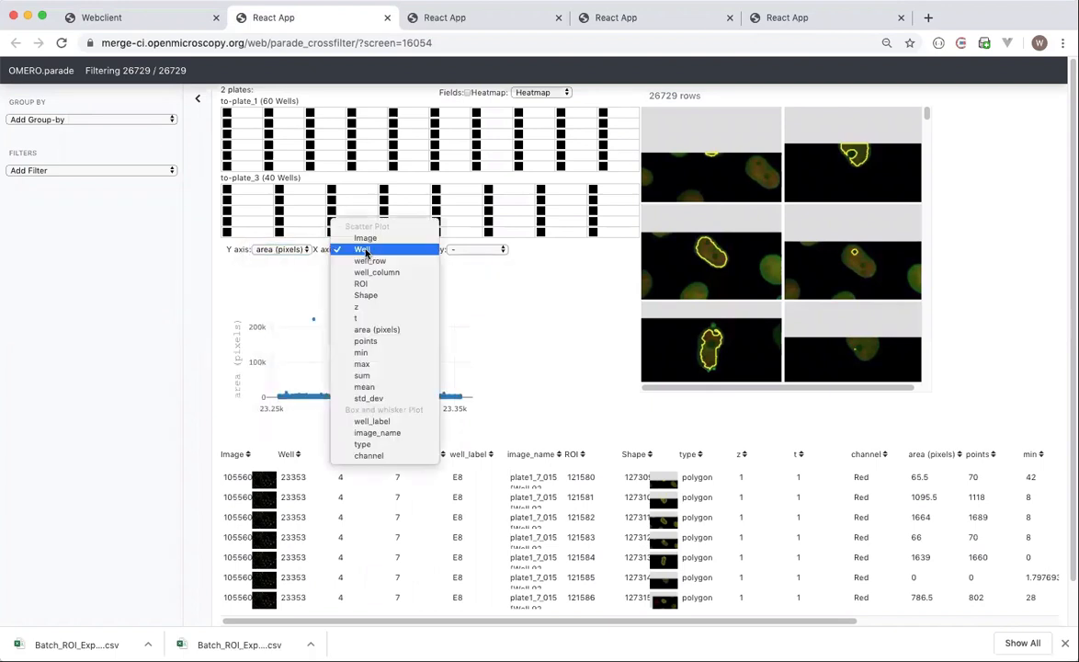
{"action": "left_click", "coordinate": [361, 377]}
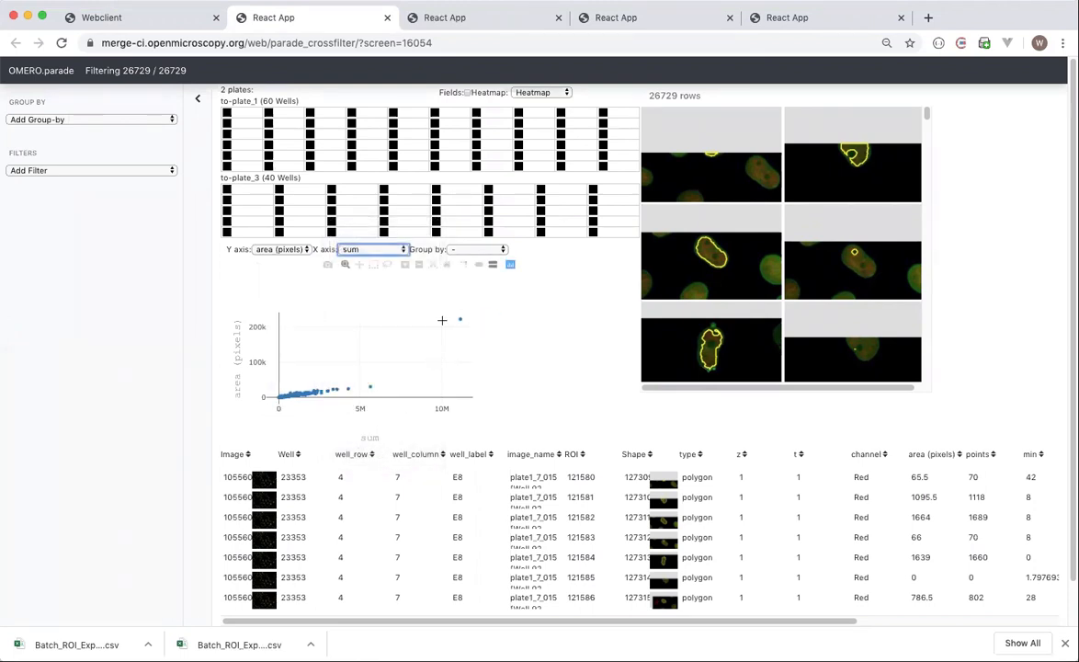
Box-select the outlying point with the highest sum and area in the scatter plot to show its ROI.
{"action": "mouse_move", "coordinate": [445, 326]}
{"action": "left_click", "coordinate": [373, 264]}
{"action": "left_click_drag", "start_coordinate": [435, 334], "coordinate": [466, 316]}
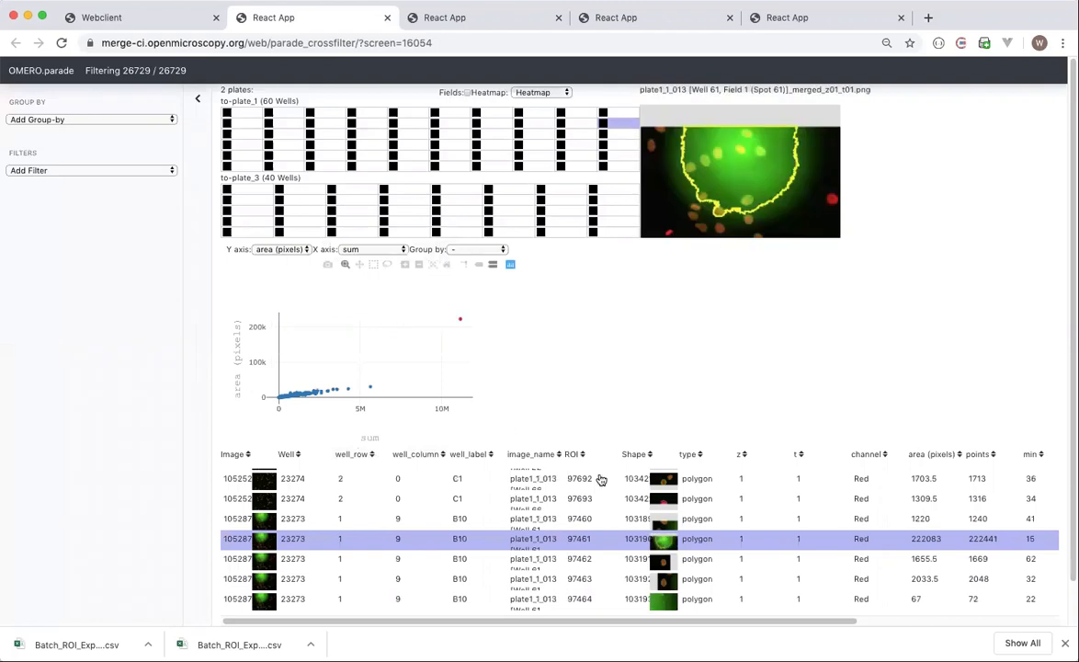
Sort the table by area (pixels) with the largest ROIs first, clear the selection, and compare with the smallest-first order.
{"action": "left_click", "coordinate": [923, 456]}
{"action": "left_click", "coordinate": [925, 457]}
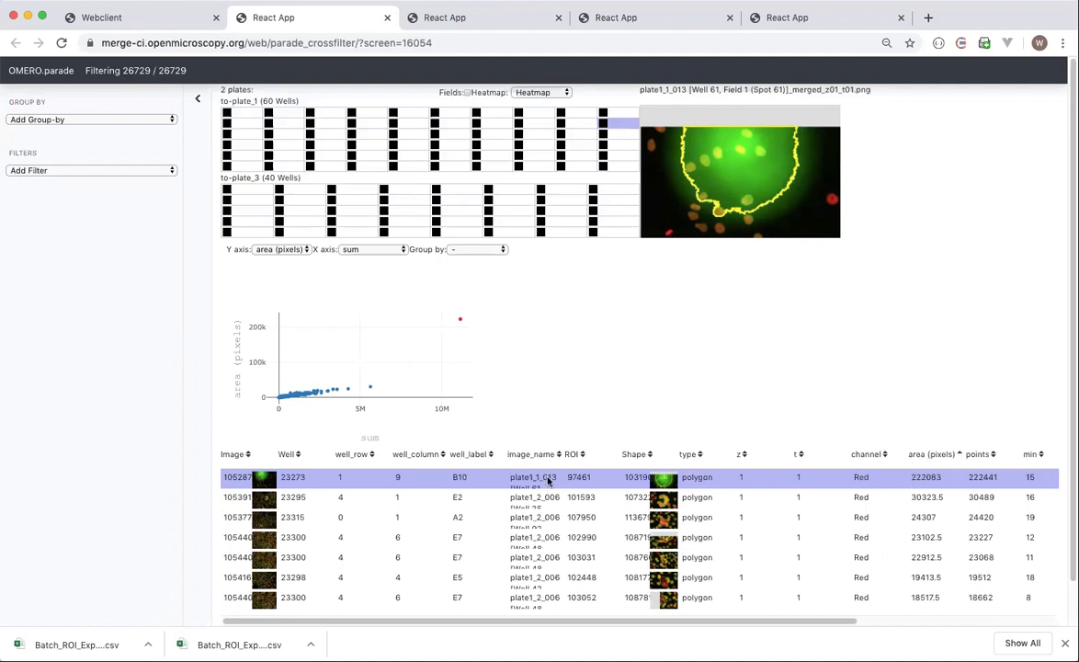
{"action": "left_click", "coordinate": [836, 482]}
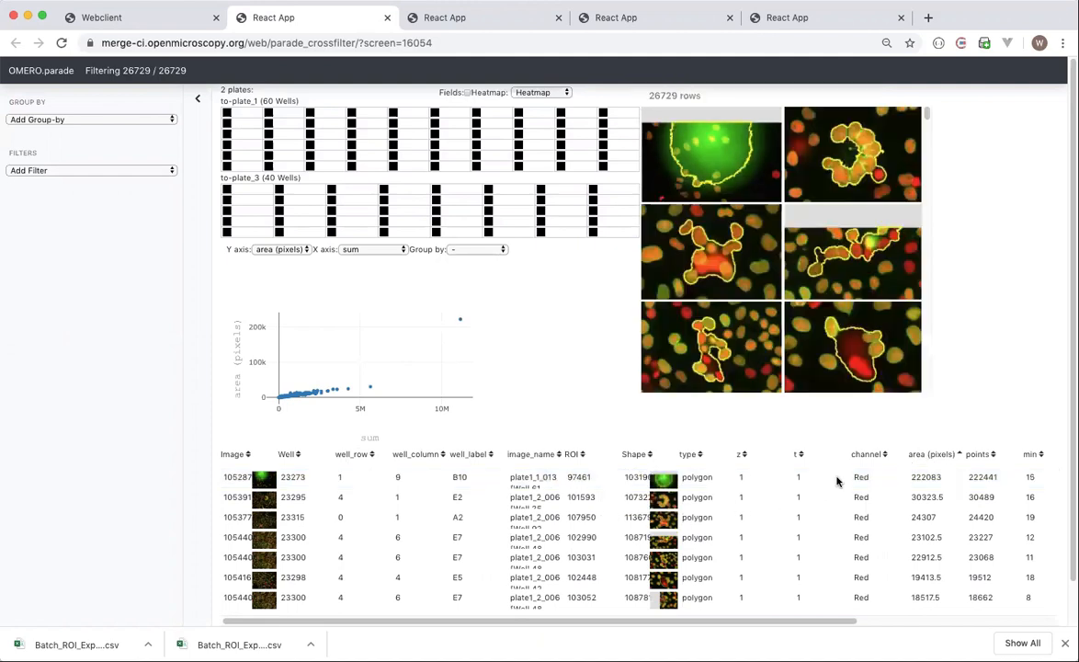
{"action": "left_click", "coordinate": [917, 457]}
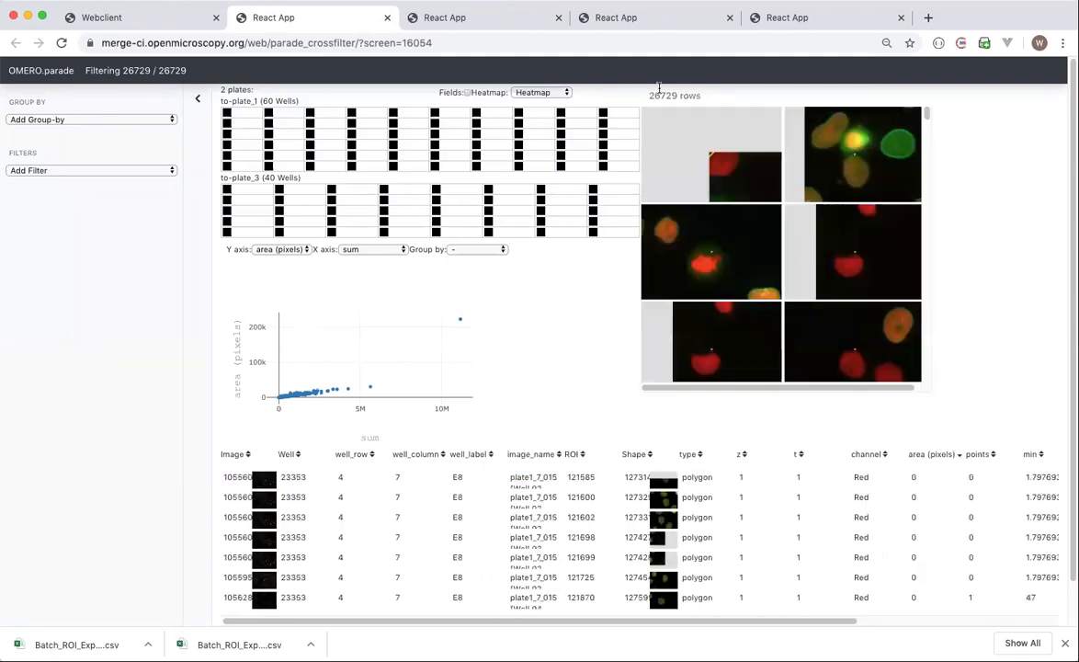
{"action": "left_click", "coordinate": [928, 457]}
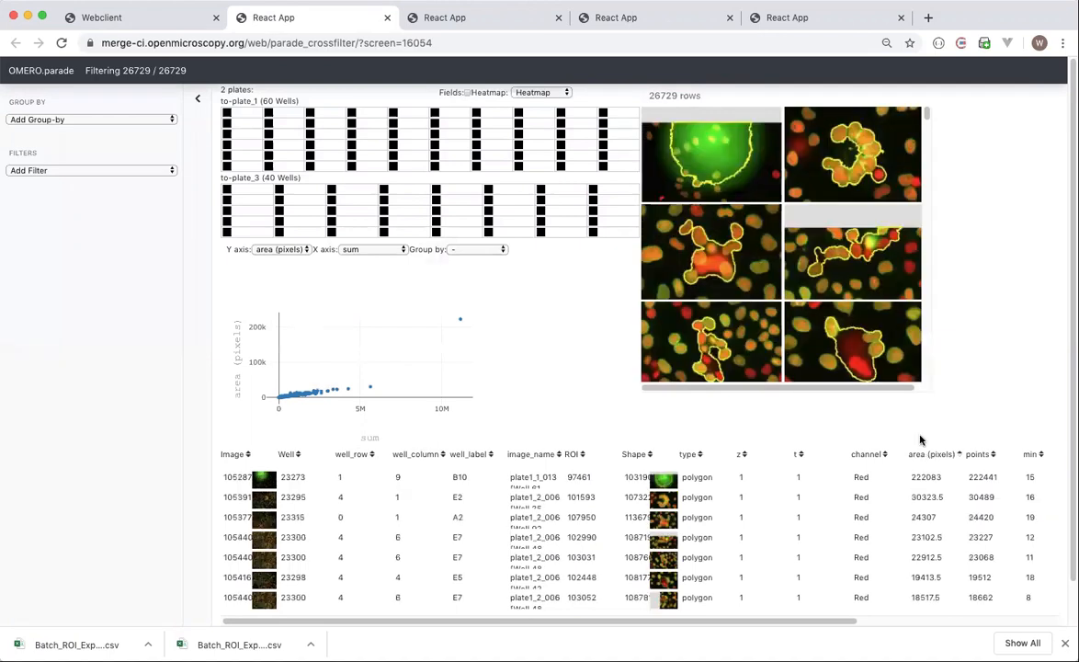
Select the largest ROI's thumbnail, and browse all ROI thumbnails of its well B10 in to-plate_1.
{"action": "left_click", "coordinate": [724, 161]}
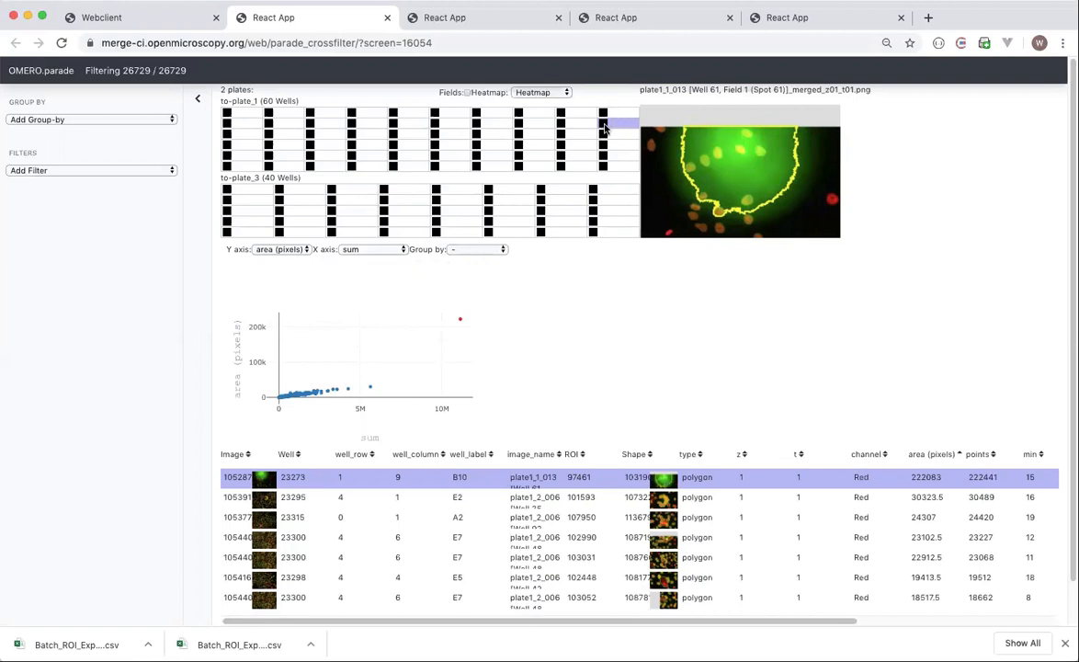
{"action": "mouse_move", "coordinate": [604, 129]}
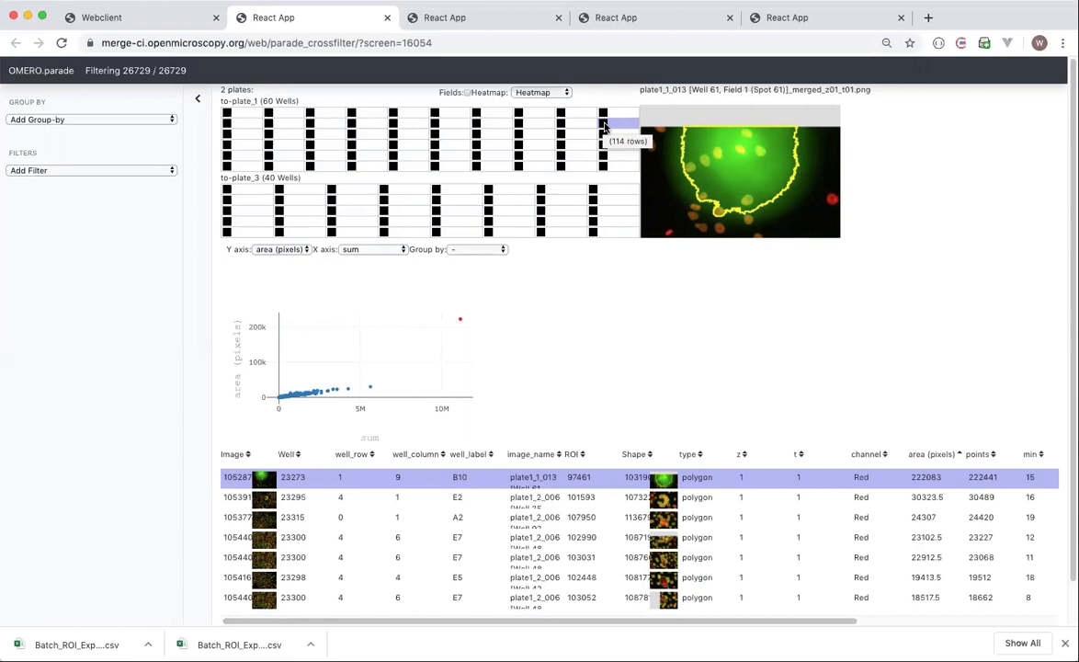
{"action": "left_click", "coordinate": [603, 127]}
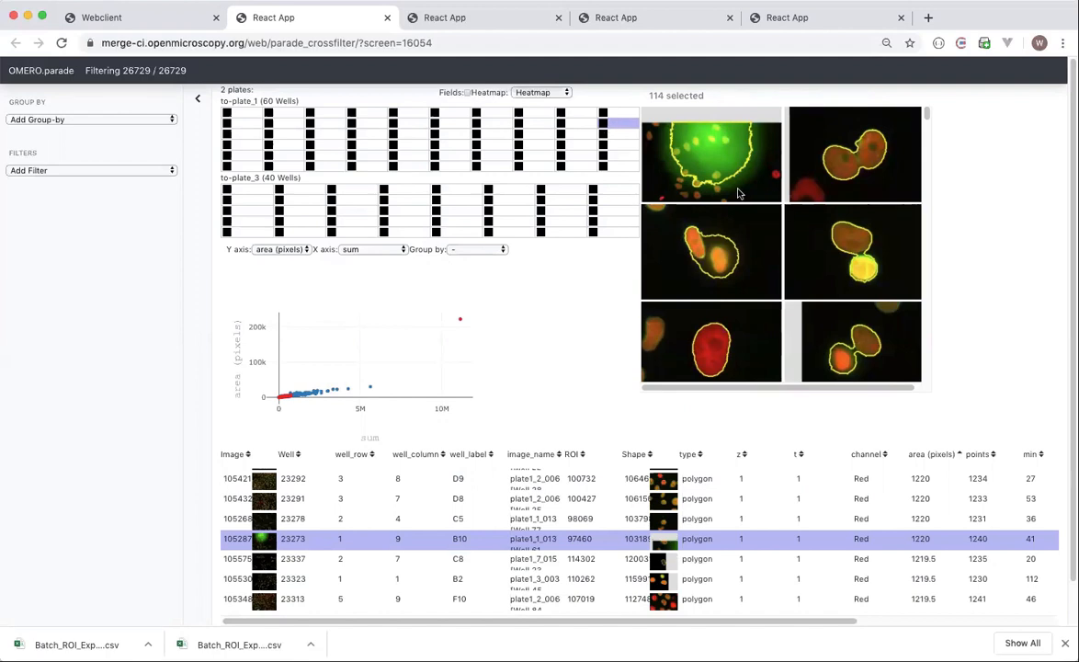
{"action": "scroll", "coordinate": [726, 225], "scroll_direction": "down", "scroll_amount": 5}
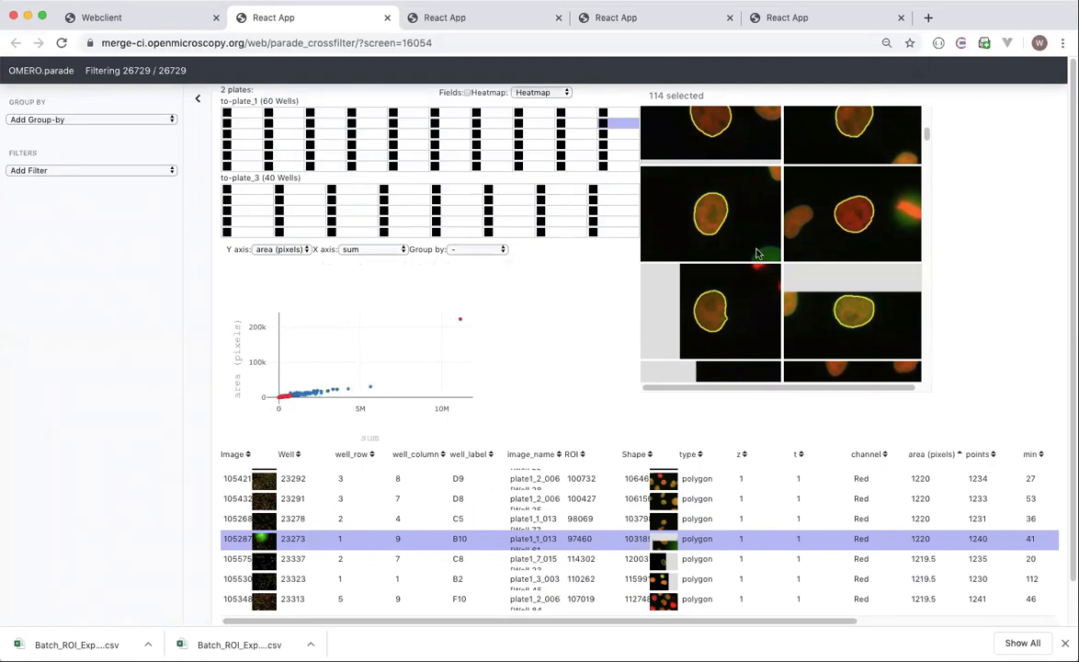
{"action": "scroll", "coordinate": [753, 250], "scroll_direction": "up", "scroll_amount": 5}
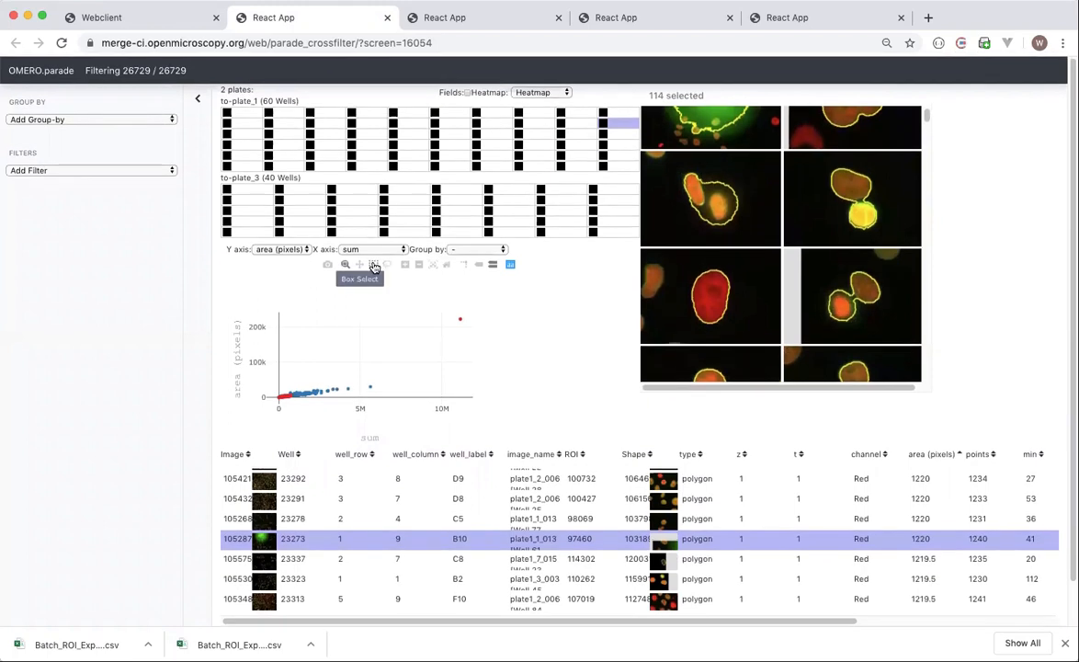
Box-select the two points between the main cluster and the outlier to see their ROIs and wells, and clear the selection.
{"action": "left_click", "coordinate": [374, 265]}
{"action": "left_click_drag", "start_coordinate": [343, 379], "coordinate": [381, 393]}
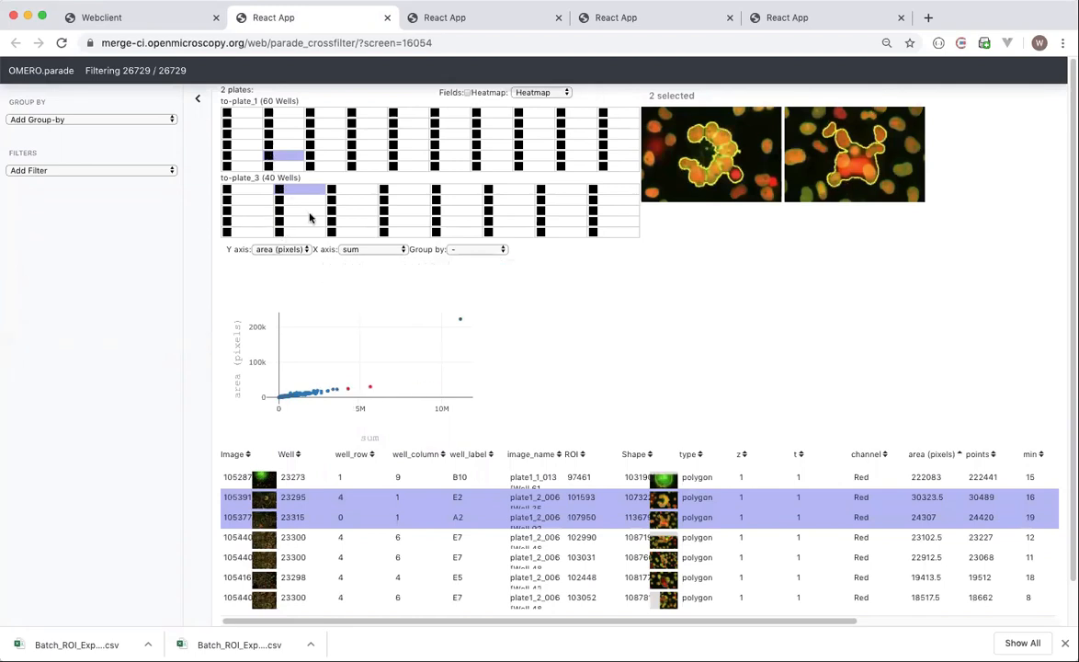
{"action": "mouse_move", "coordinate": [392, 286]}
{"action": "left_click", "coordinate": [383, 337]}
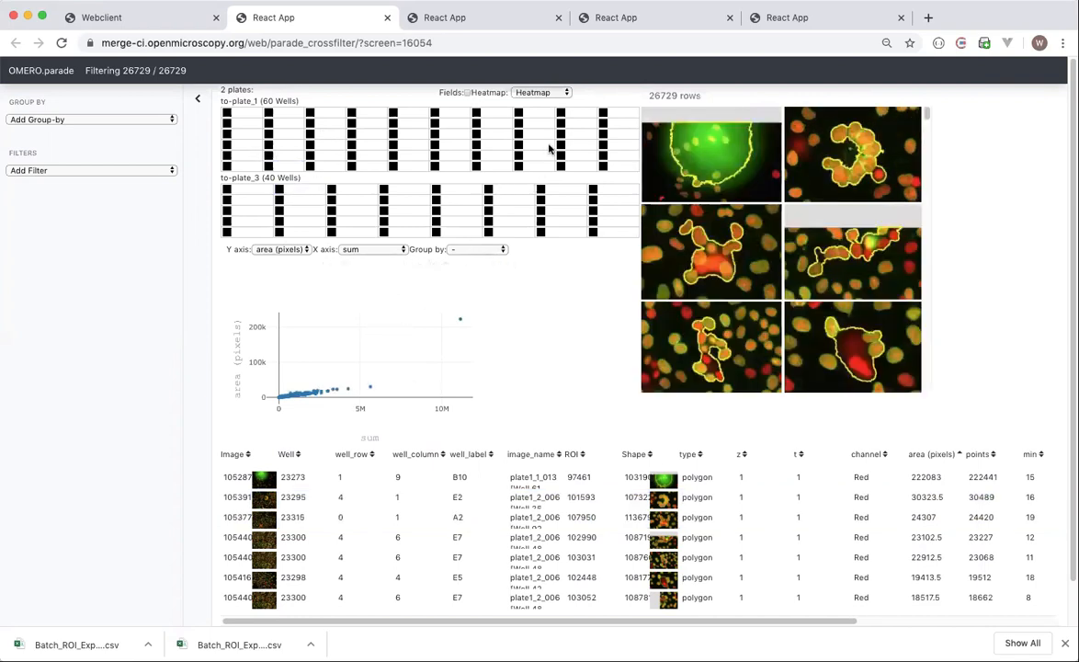
Colour the plate wells with an area (pixels) heatmap, check well B10 of to-plate_1, and clear the selection.
{"action": "left_click", "coordinate": [559, 93]}
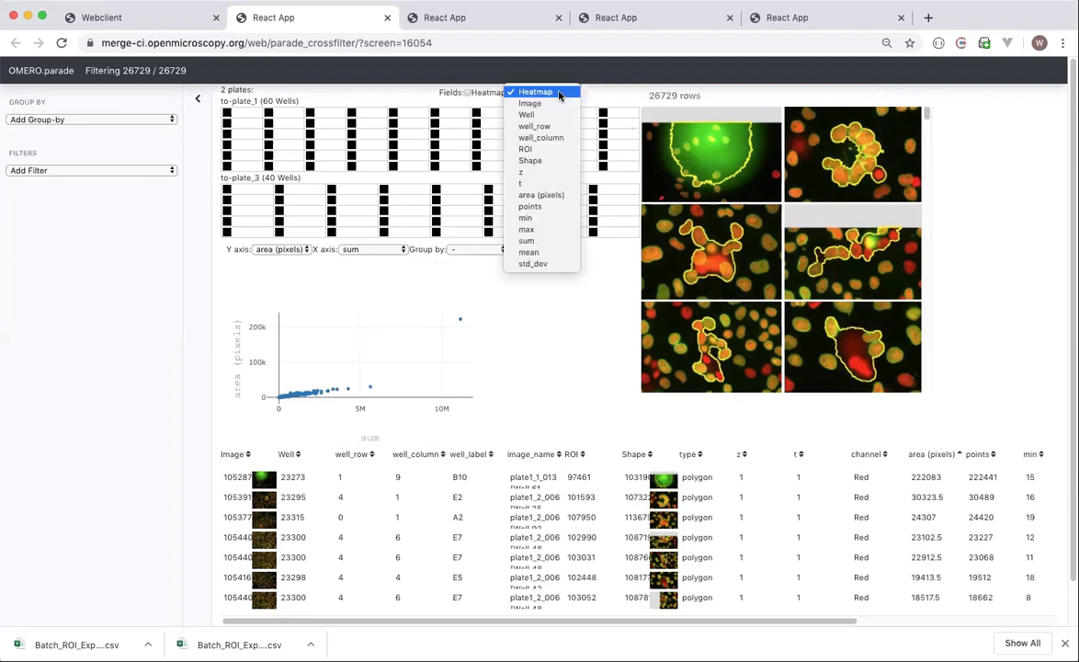
{"action": "left_click", "coordinate": [550, 197]}
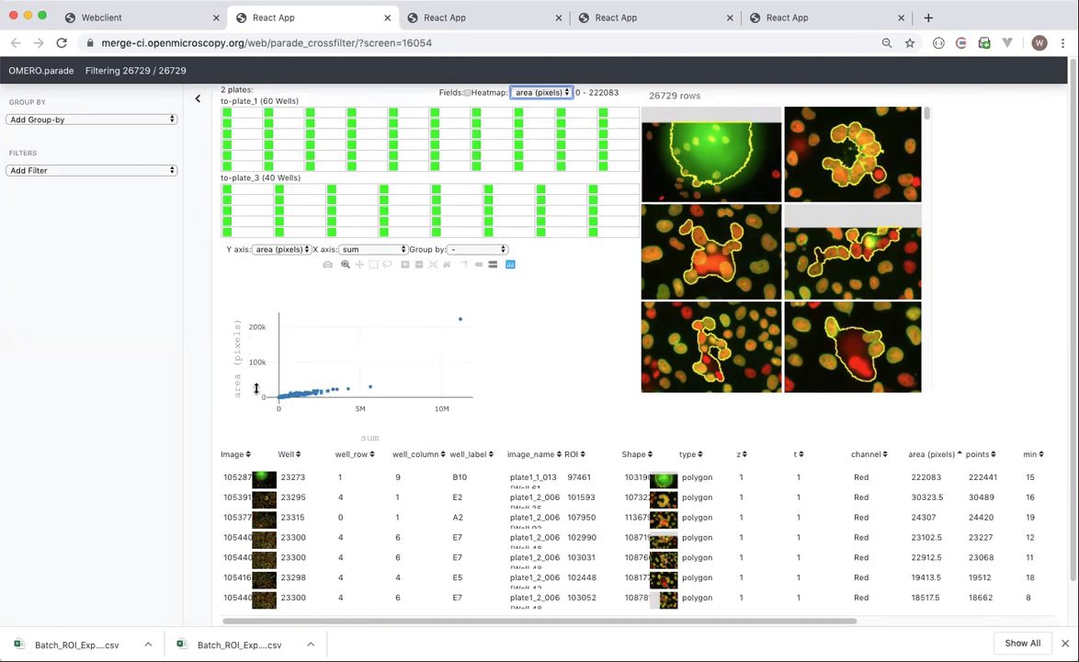
{"action": "mouse_move", "coordinate": [469, 317]}
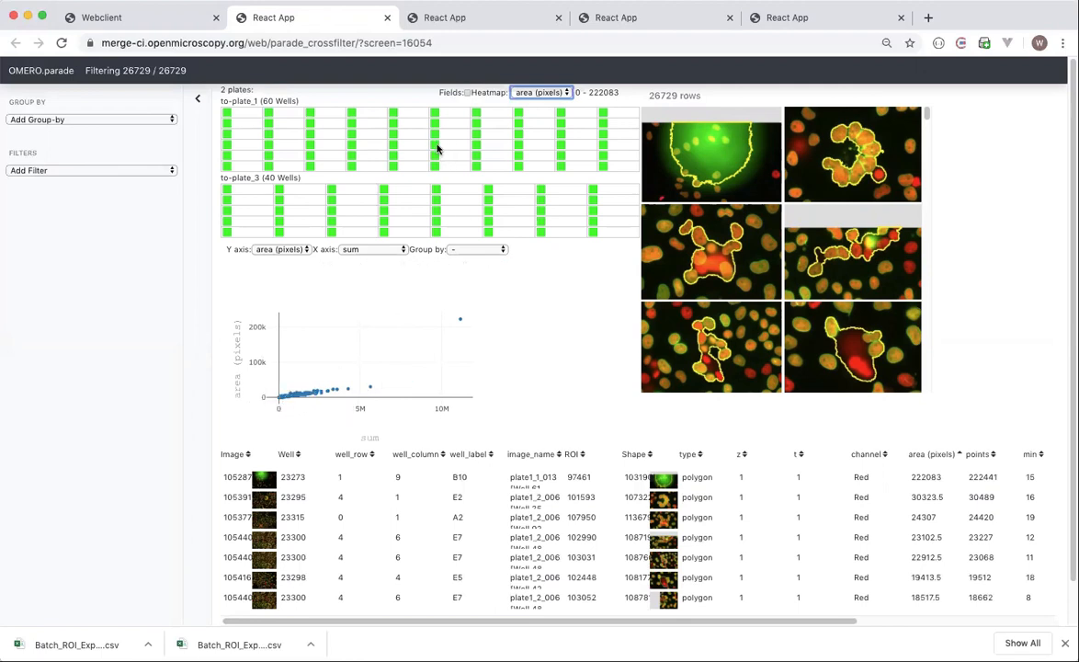
{"action": "mouse_move", "coordinate": [436, 148]}
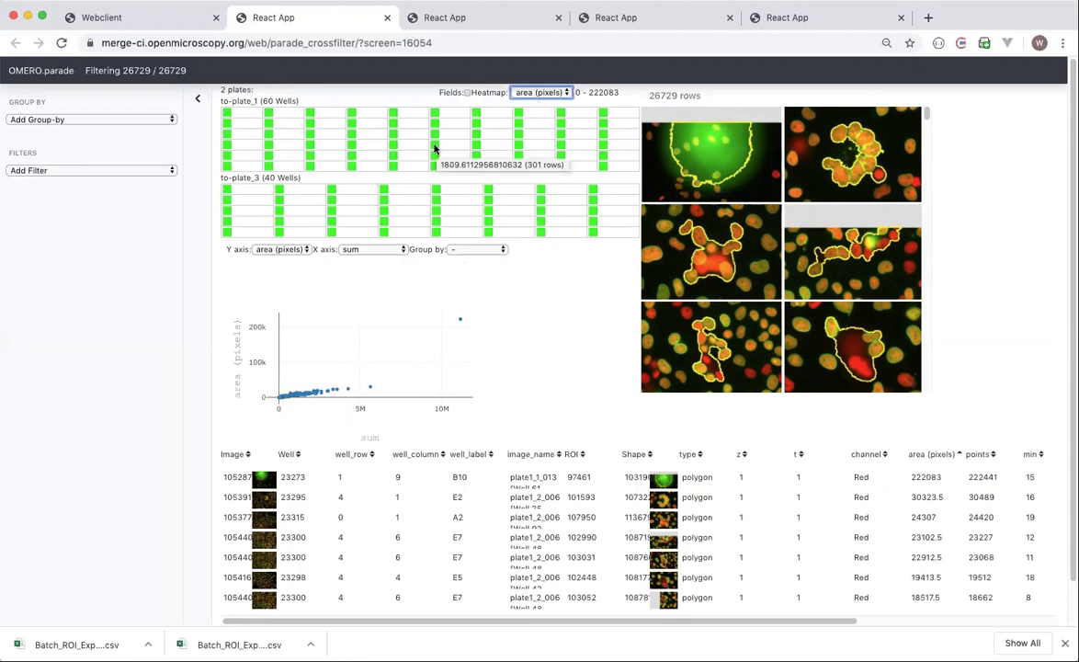
{"action": "left_click", "coordinate": [602, 124]}
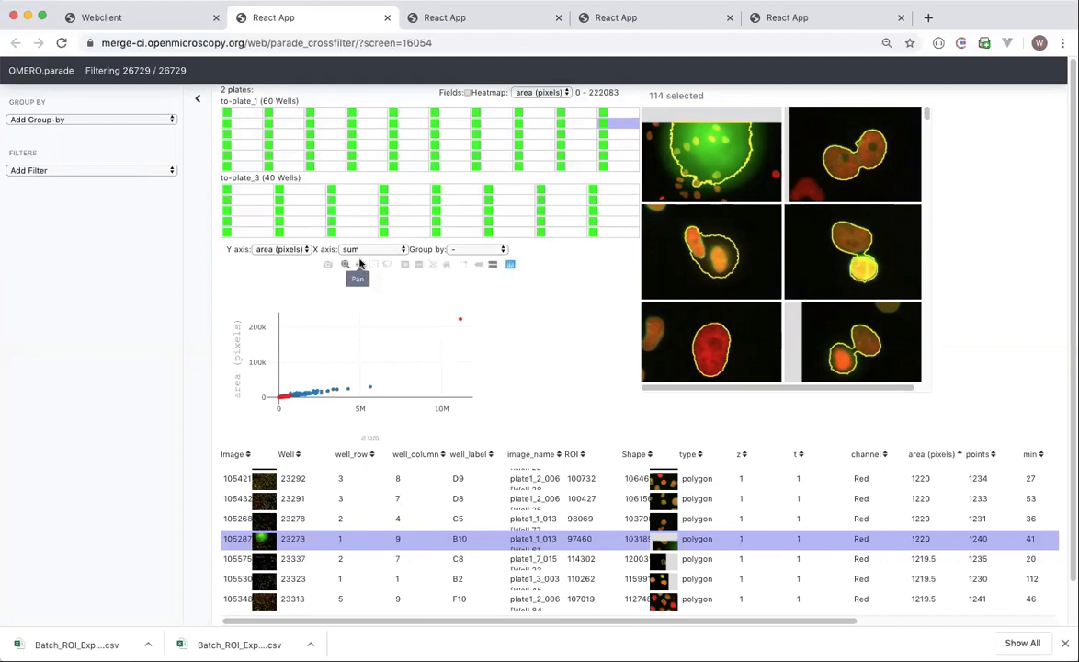
{"action": "left_click_drag", "start_coordinate": [371, 320], "coordinate": [392, 331]}
Filter area (pixels) to about 13,900 to 224,300 and show the remaining ROIs of wells E7 and B10 in to-plate_1.
{"action": "left_click", "coordinate": [102, 171]}
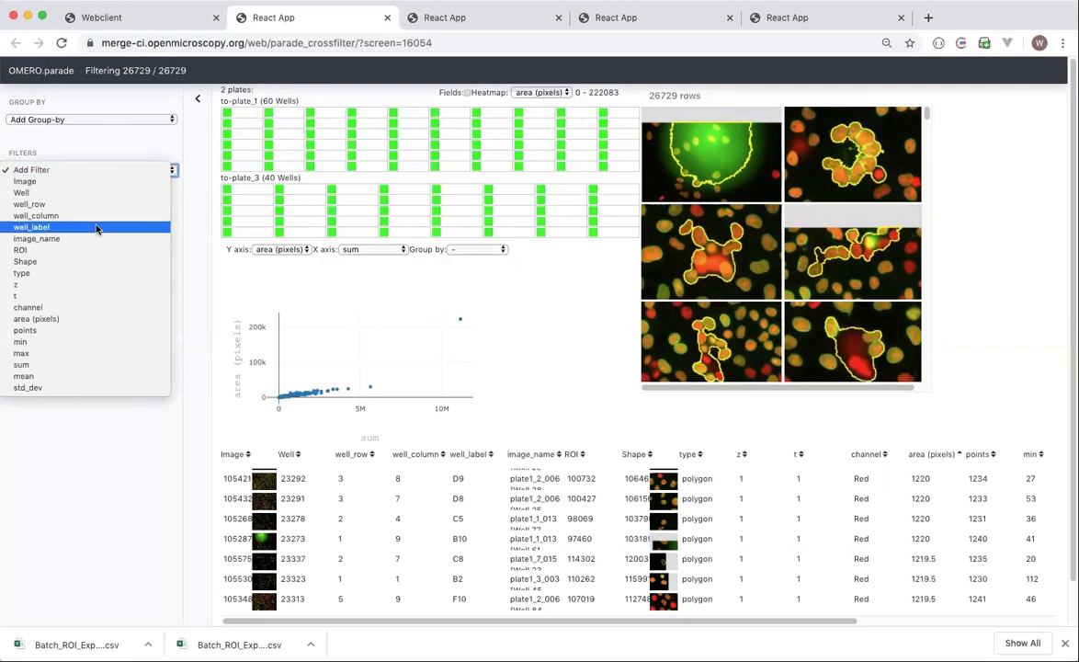
{"action": "left_click", "coordinate": [99, 319]}
{"action": "left_click_drag", "start_coordinate": [38, 283], "coordinate": [142, 283]}
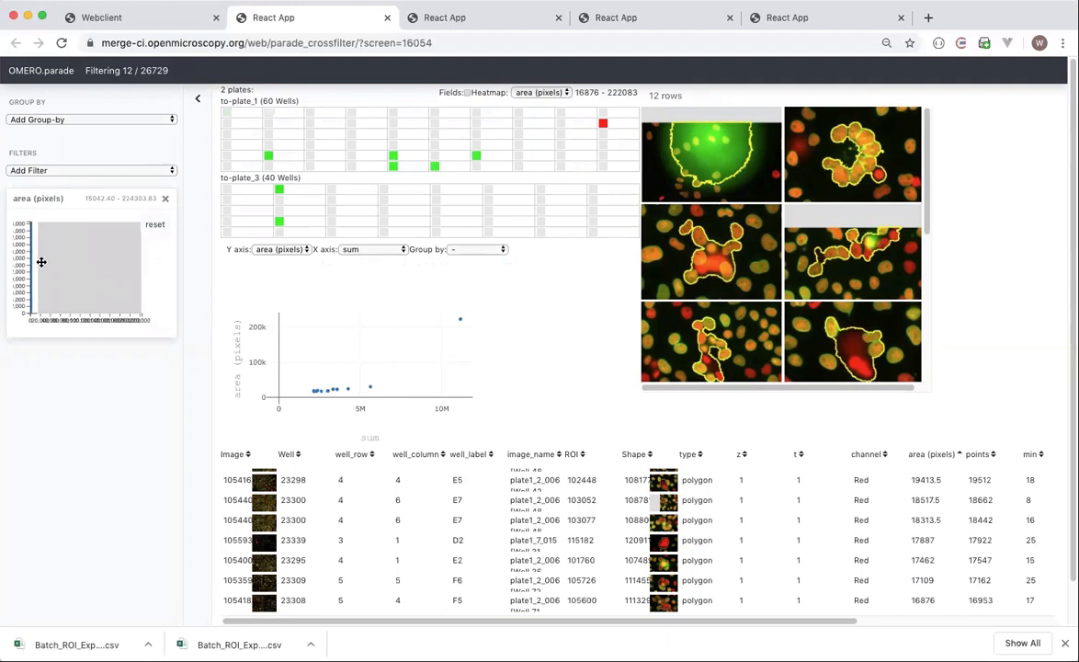
{"action": "left_click_drag", "start_coordinate": [39, 262], "coordinate": [30, 242]}
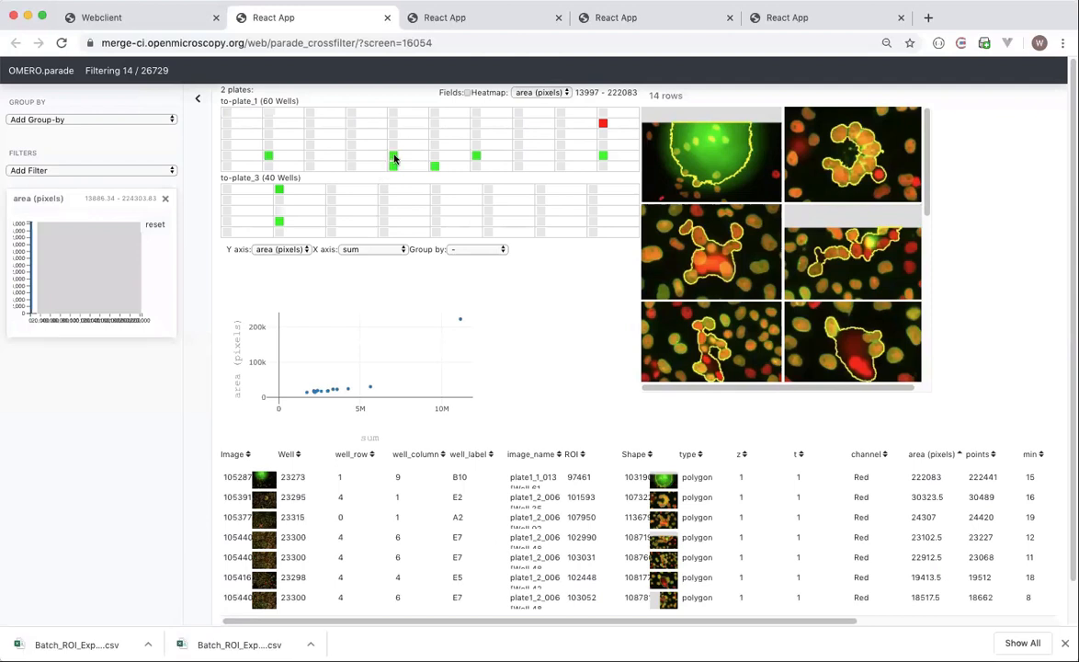
{"action": "left_click", "coordinate": [475, 156]}
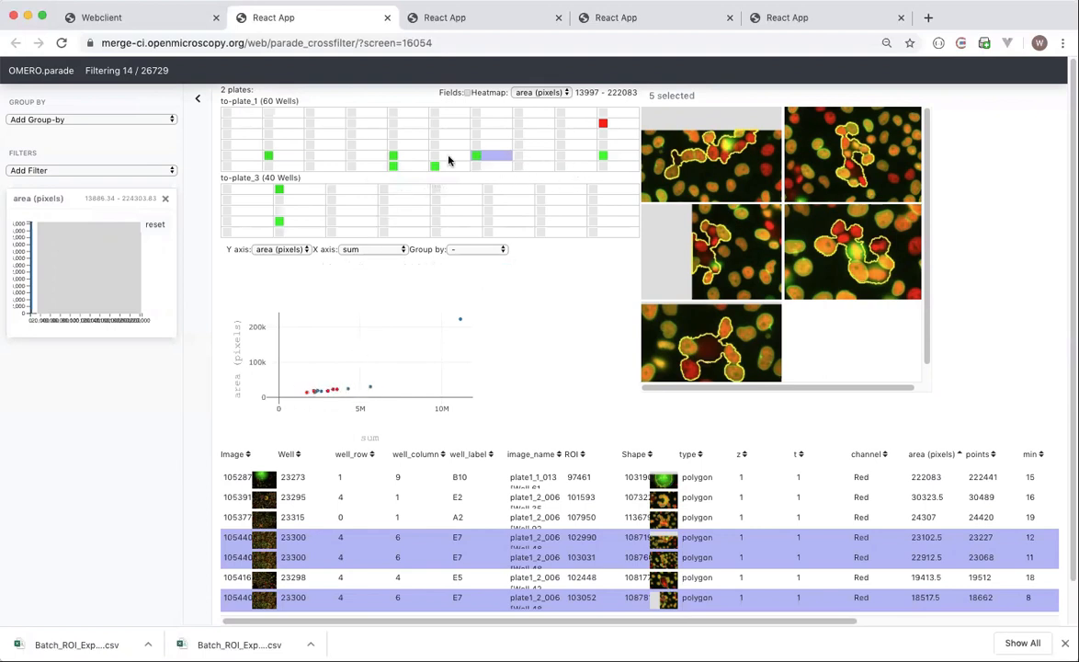
{"action": "left_click", "coordinate": [602, 125]}
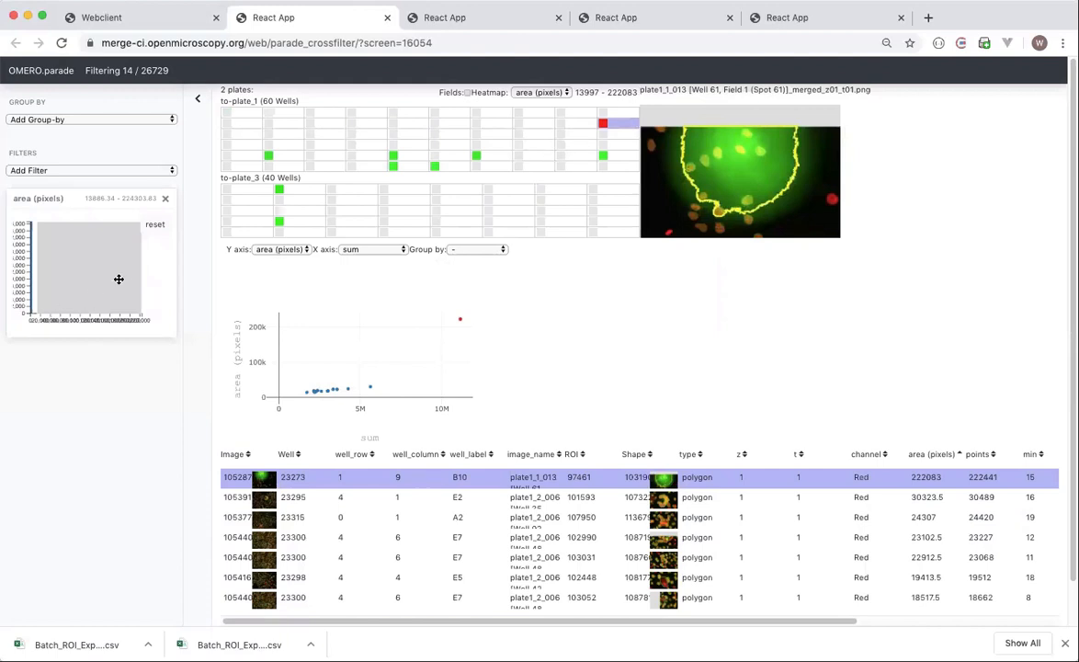
Lower the area (pixels) filter's upper limit to about 84,400 and inspect the heatmap values of wells E5 and E2 in to-plate_1.
{"action": "left_click_drag", "start_coordinate": [140, 274], "coordinate": [71, 282]}
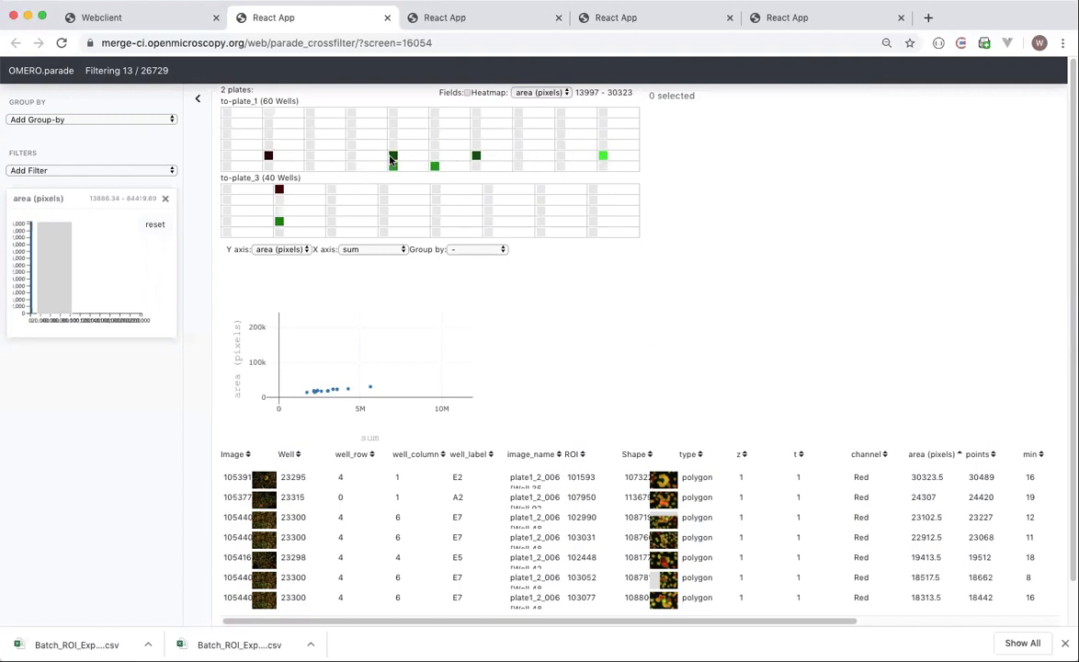
{"action": "mouse_move", "coordinate": [392, 158]}
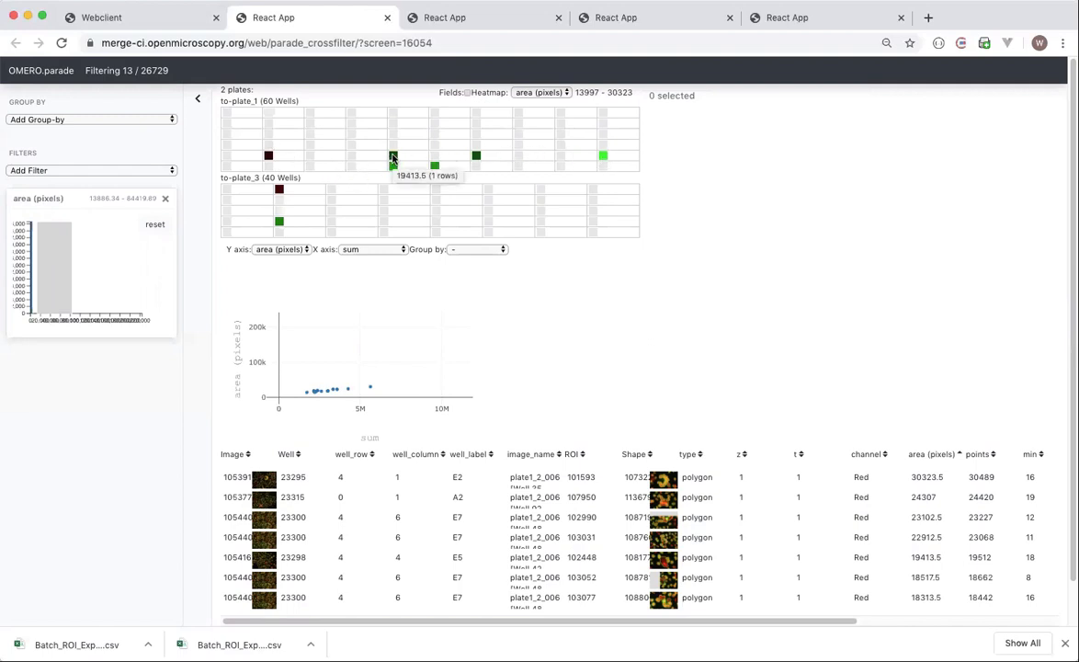
{"action": "mouse_move", "coordinate": [268, 156]}
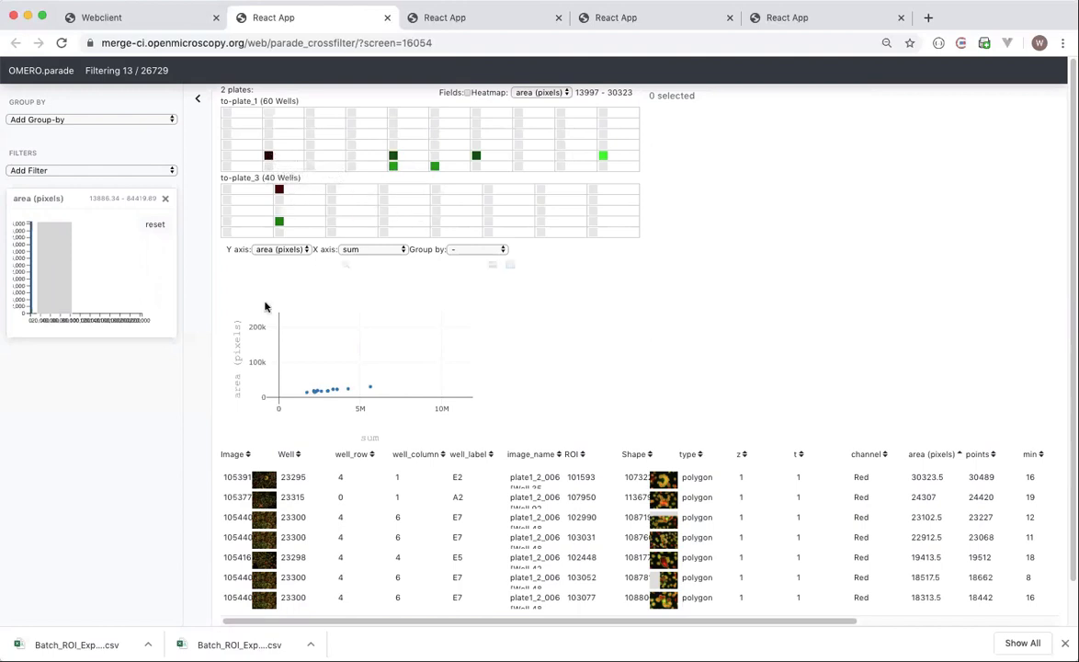
Set the area (pixels) filter to 0 to about 10,400, view the largest remaining ROI, and deselect it.
{"action": "mouse_move", "coordinate": [49, 259]}
{"action": "left_mouse_down"}
{"action": "mouse_move", "coordinate": [32, 262]}
{"action": "mouse_move", "coordinate": [55, 269]}
{"action": "mouse_move", "coordinate": [32, 270]}
{"action": "left_mouse_up"}
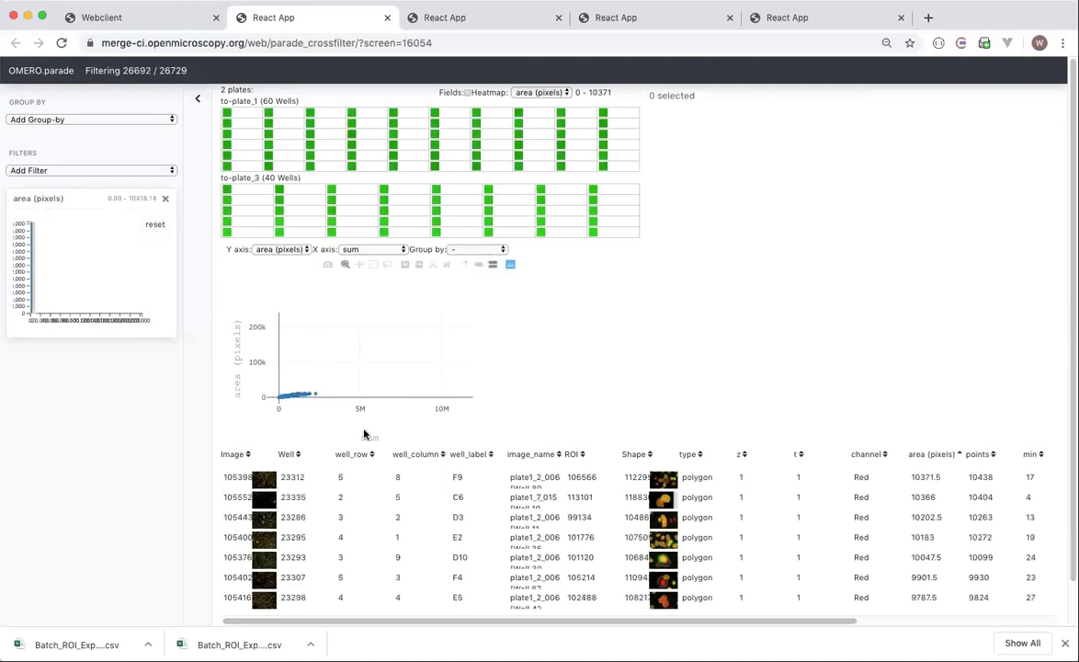
{"action": "left_click", "coordinate": [396, 477]}
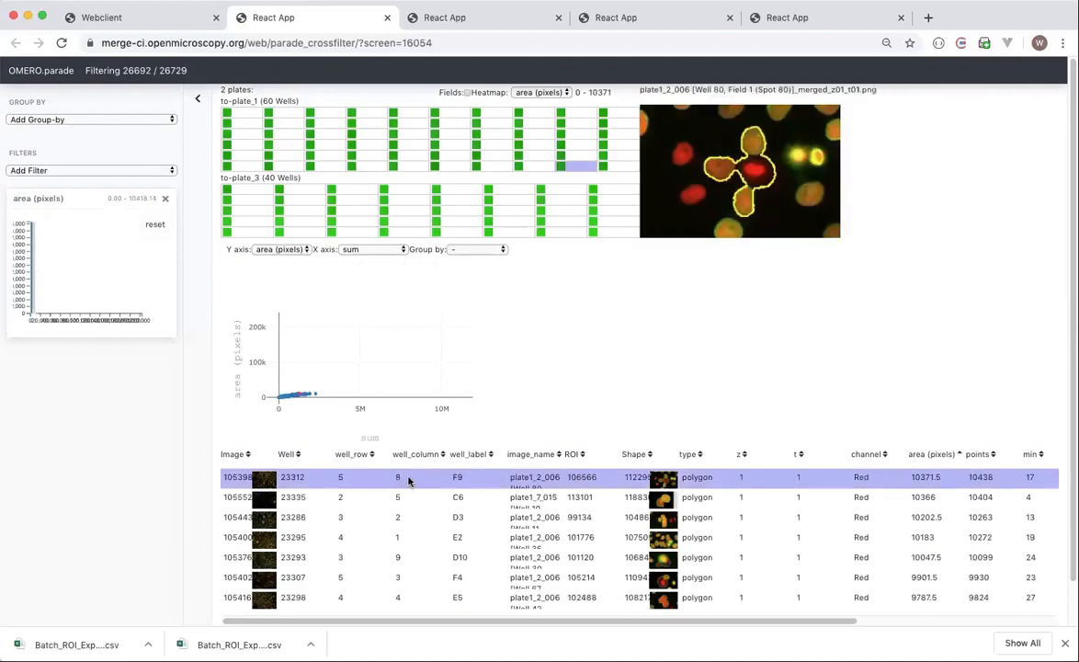
{"action": "left_click", "coordinate": [411, 479]}
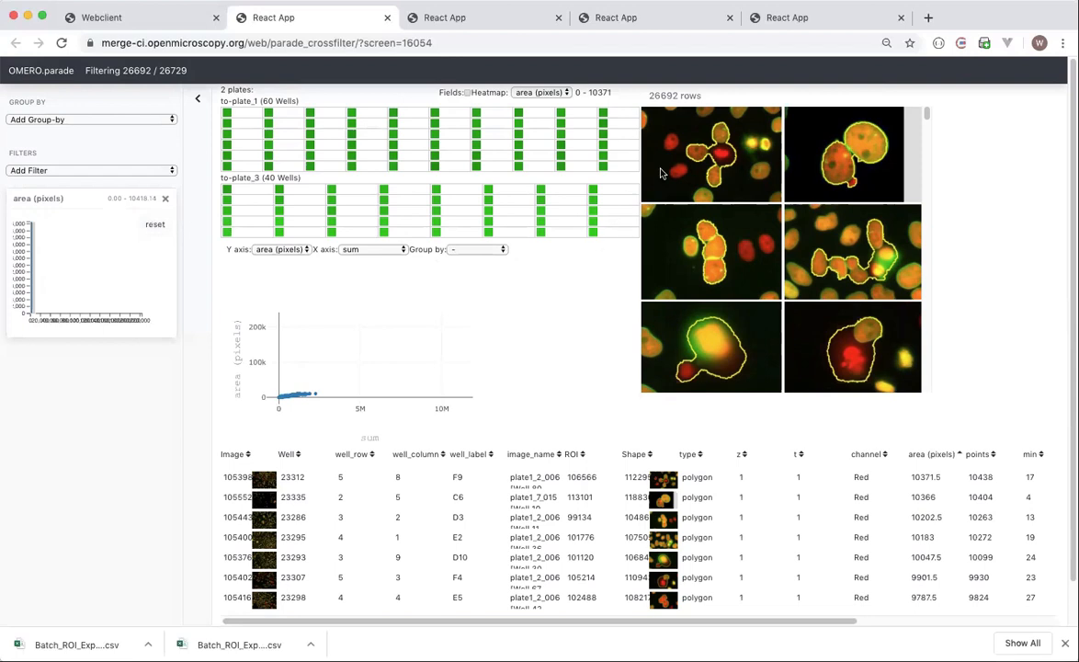
Add a points filter and set its range to about 761 to 3,641.
{"action": "left_click", "coordinate": [37, 169]}
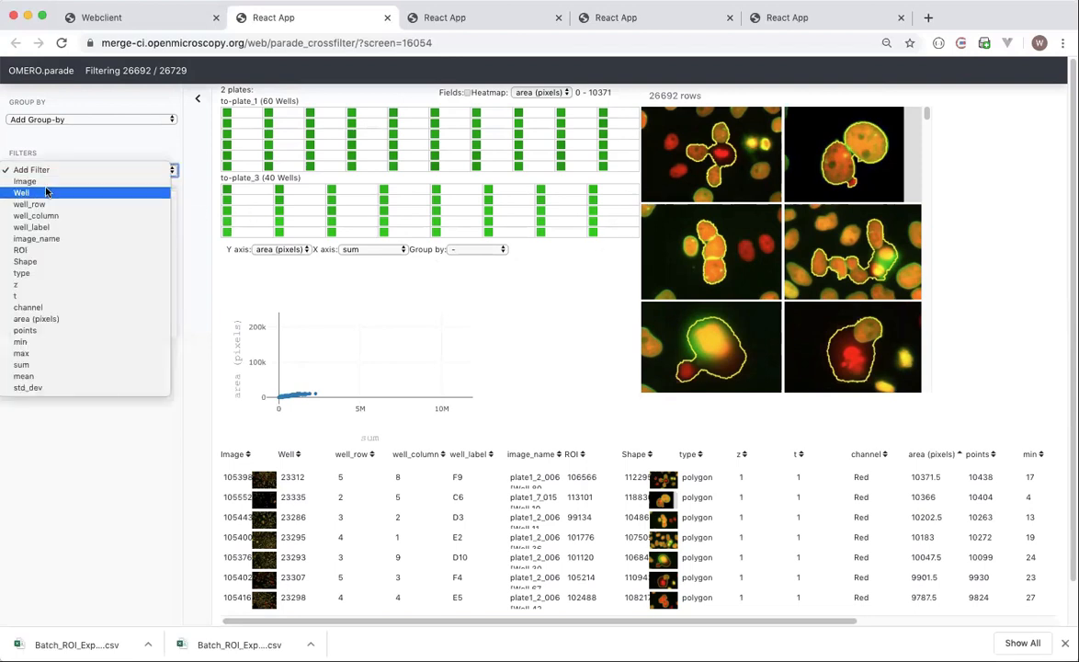
{"action": "left_click", "coordinate": [47, 331]}
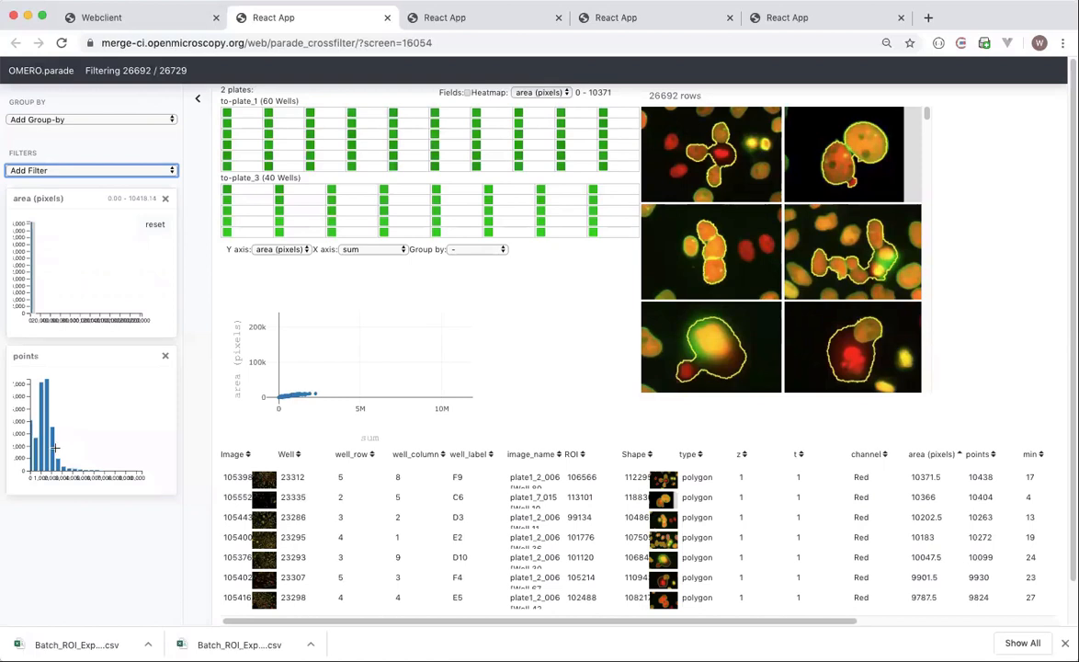
{"action": "left_click_drag", "start_coordinate": [53, 447], "coordinate": [38, 447]}
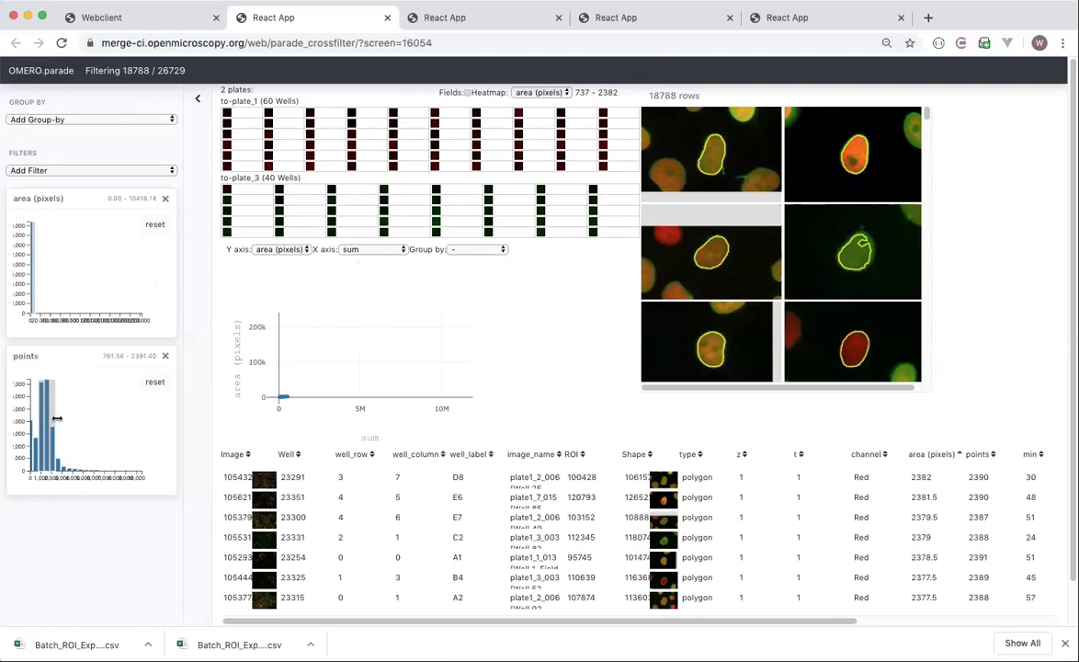
{"action": "left_click_drag", "start_coordinate": [56, 418], "coordinate": [62, 419]}
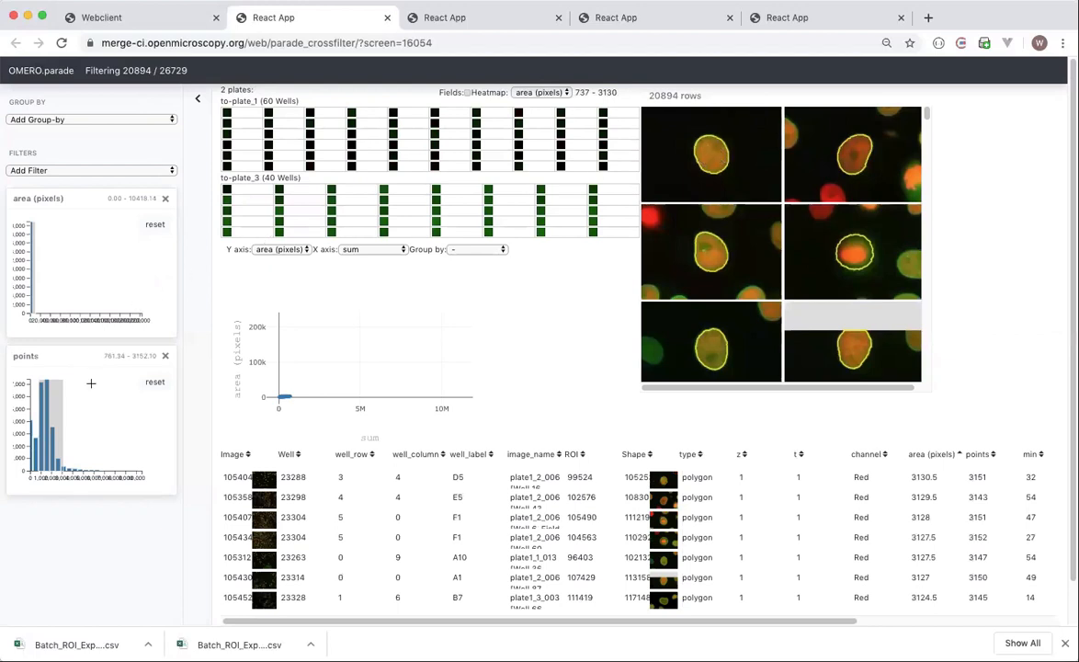
{"action": "left_click_drag", "start_coordinate": [64, 409], "coordinate": [67, 409]}
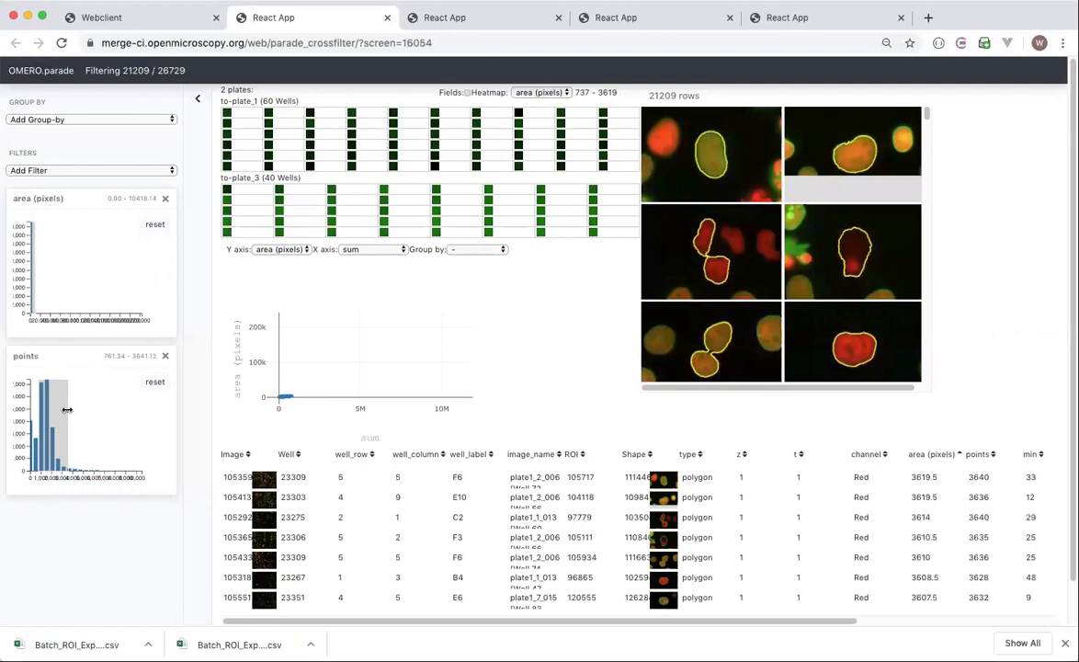
Sort the table by area (pixels) with the smallest first and raise the points filter's lower limit to about 1,359.
{"action": "left_click", "coordinate": [919, 455]}
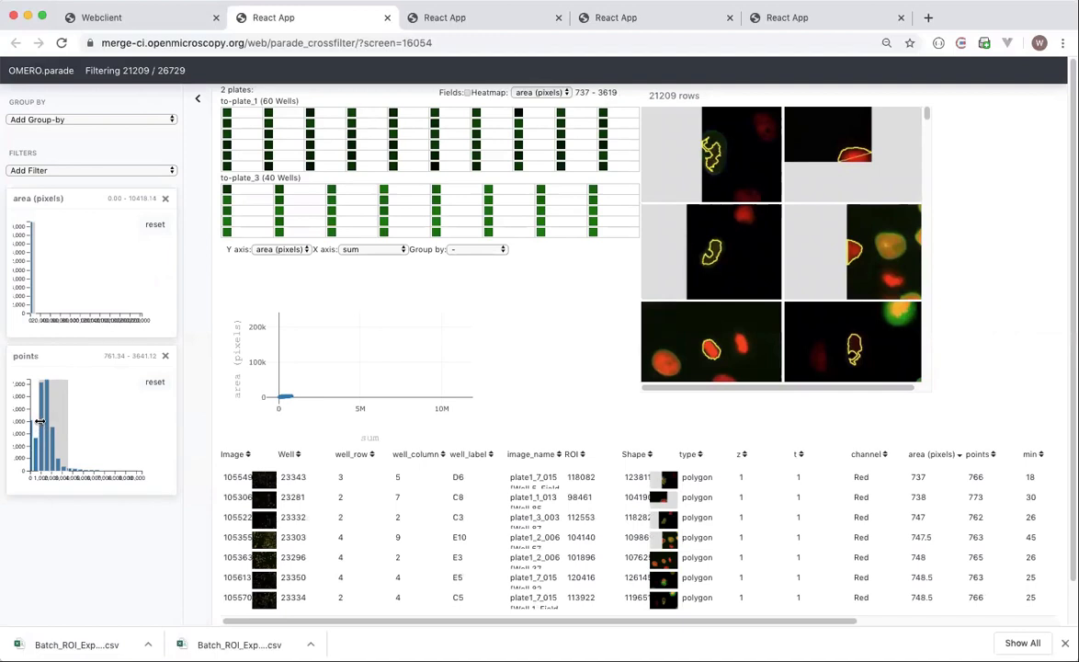
{"action": "left_click_drag", "start_coordinate": [37, 420], "coordinate": [44, 423]}
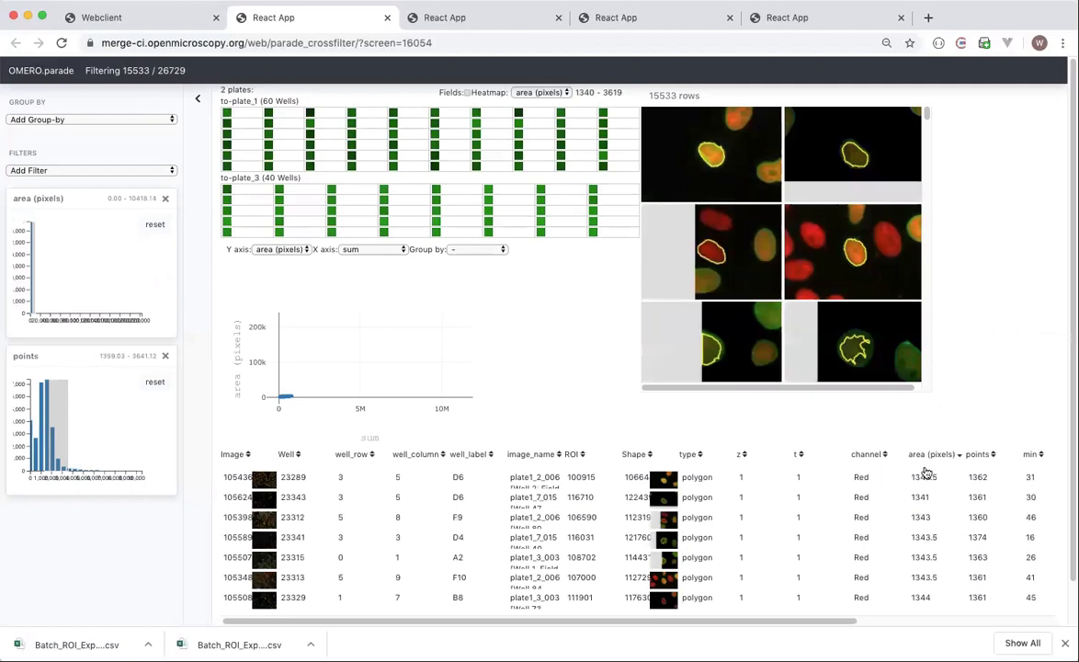
Sort the table by area (pixels) with the largest first and autoscale the scatter plot to the filtered data.
{"action": "left_click", "coordinate": [926, 455]}
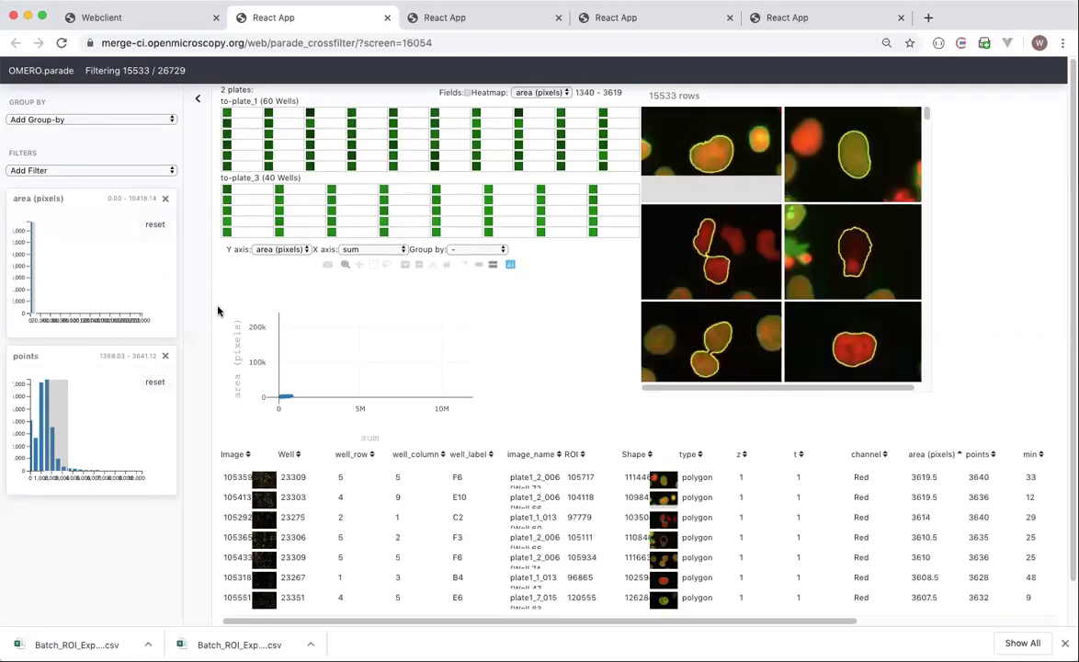
{"action": "left_click", "coordinate": [434, 266]}
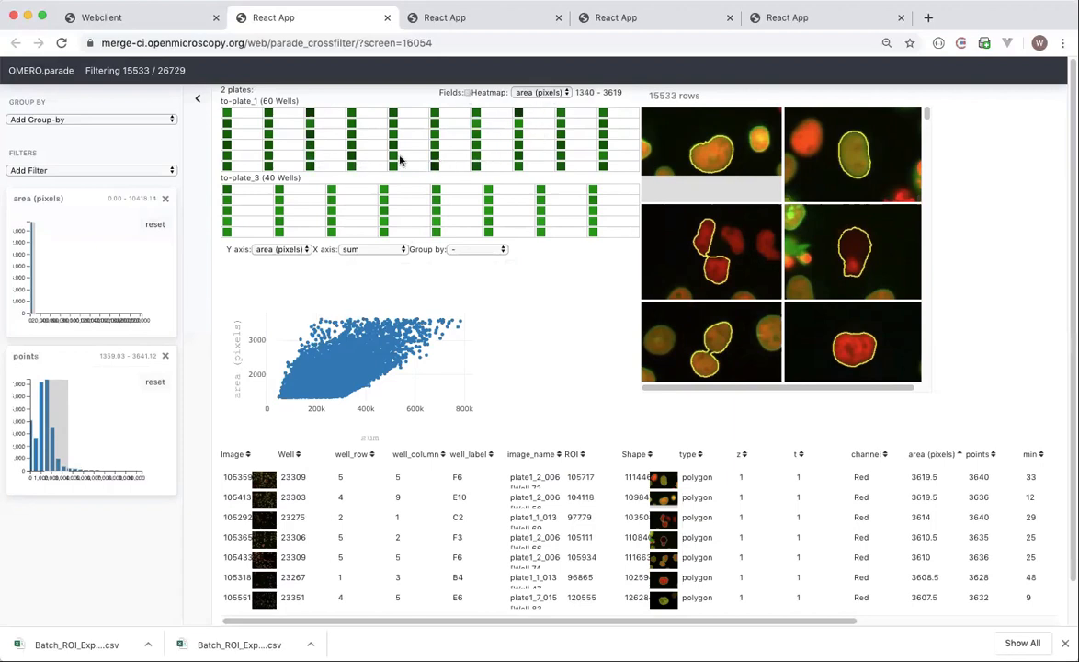
Show individual fields in the plate heatmaps and view the ROIs of fields in well C1 of to-plate_3 and A8 of to-plate_1.
{"action": "left_click", "coordinate": [466, 93]}
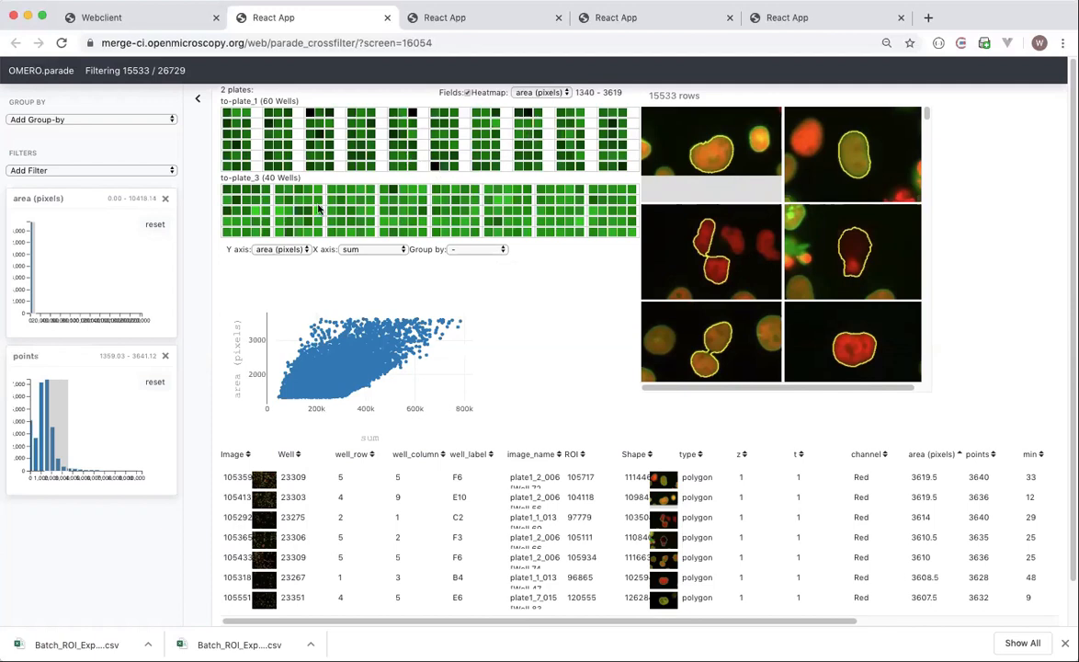
{"action": "left_click", "coordinate": [256, 215]}
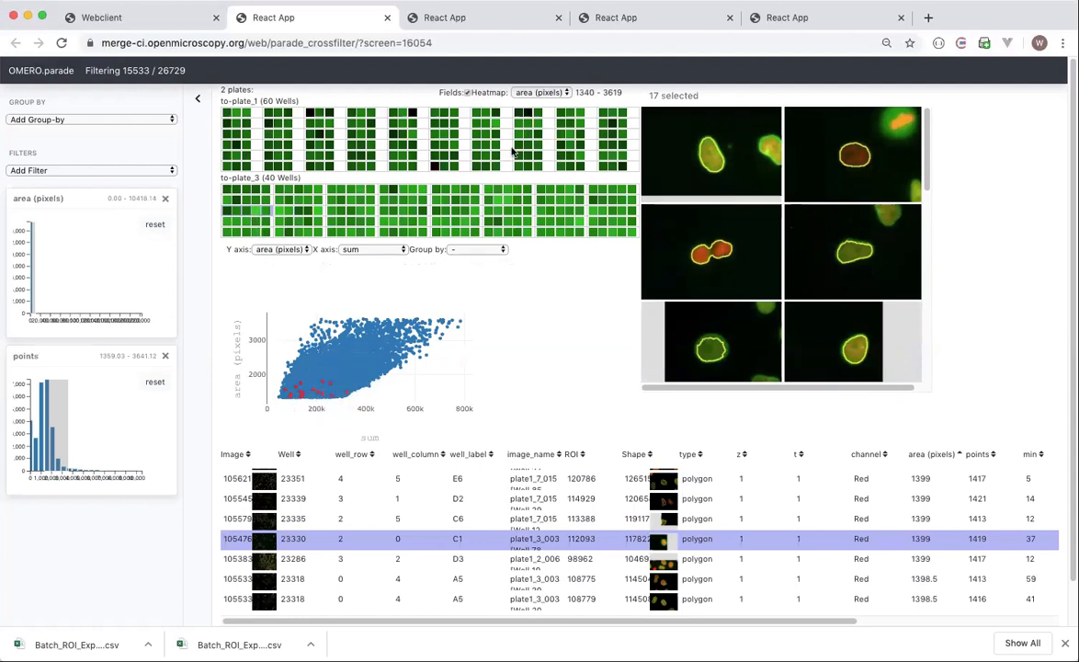
{"action": "left_click", "coordinate": [528, 115]}
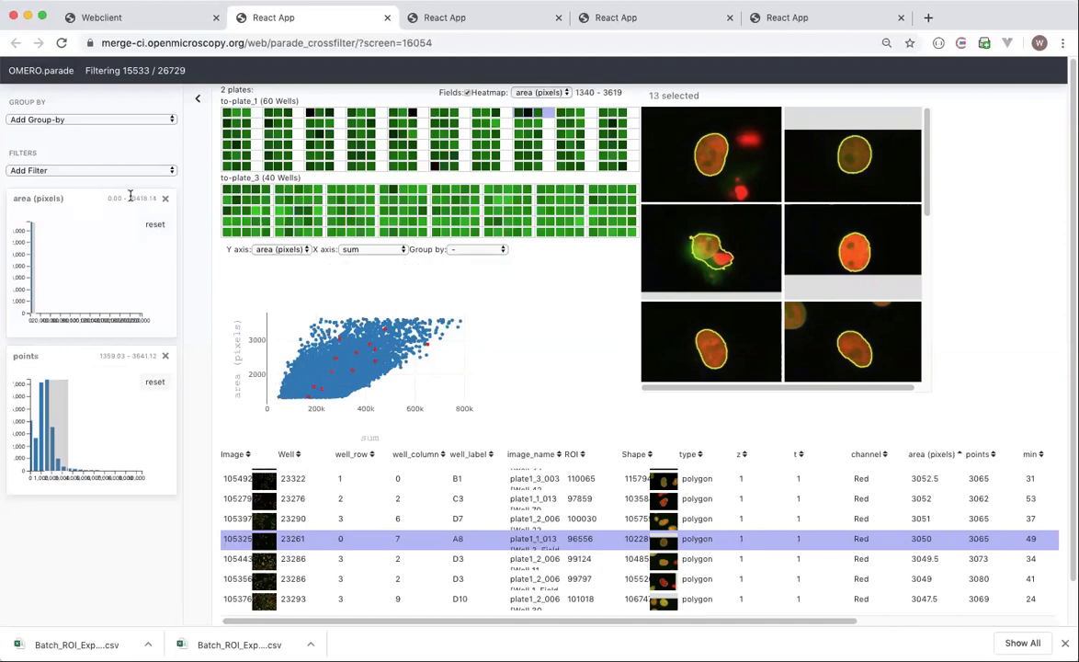
Add a mean filter and set its range to about 149 to 188.
{"action": "left_click", "coordinate": [143, 171]}
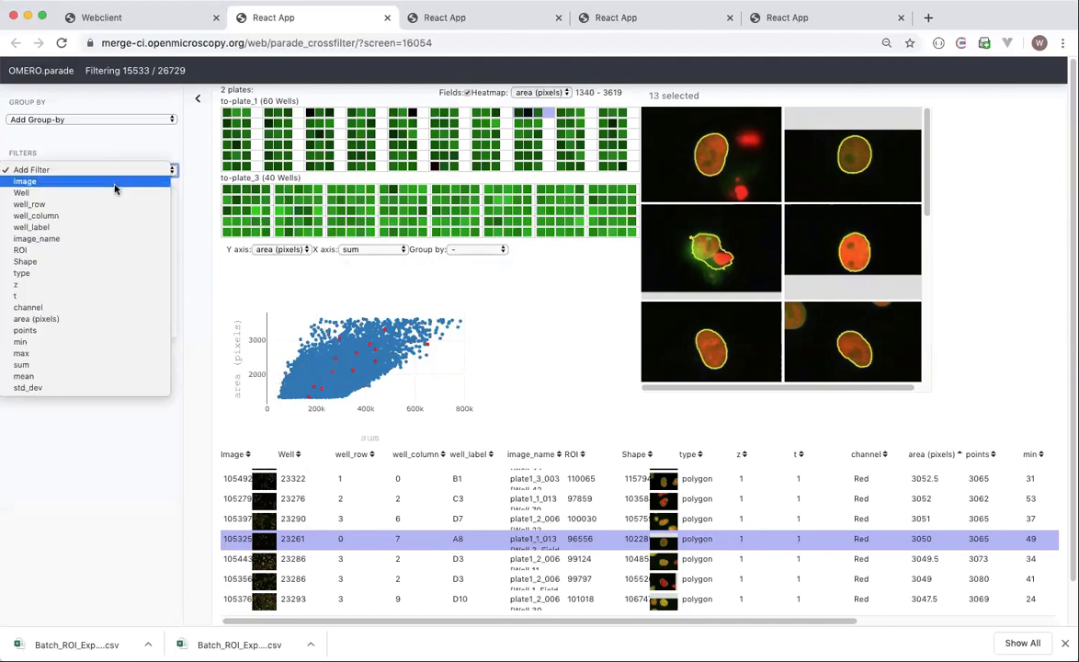
{"action": "left_click", "coordinate": [65, 376]}
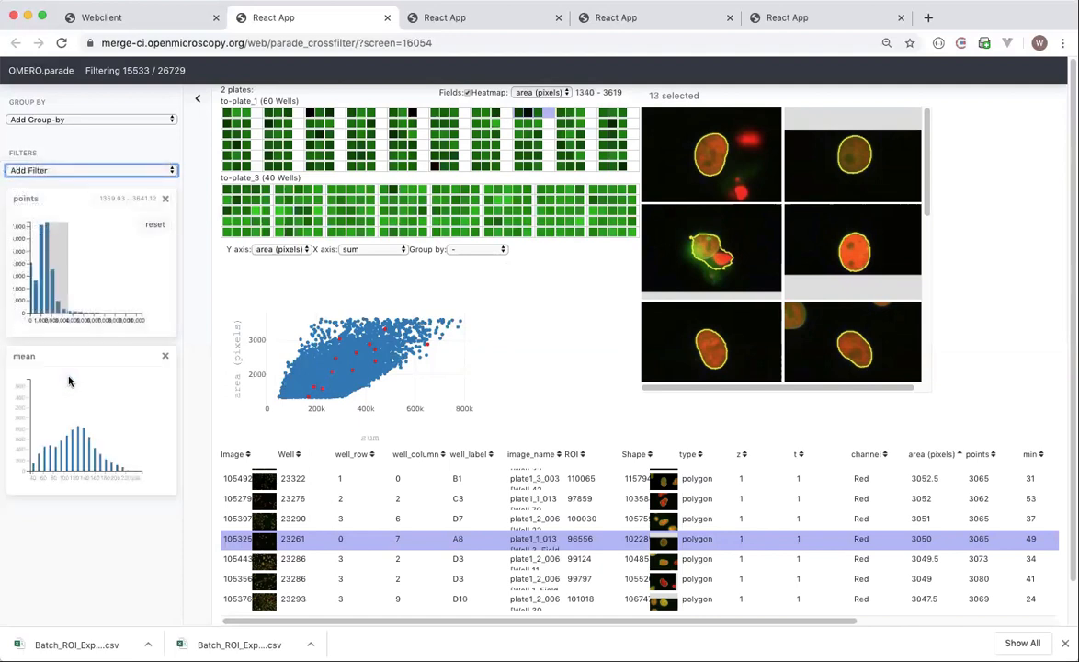
{"action": "left_click_drag", "start_coordinate": [101, 418], "coordinate": [74, 423]}
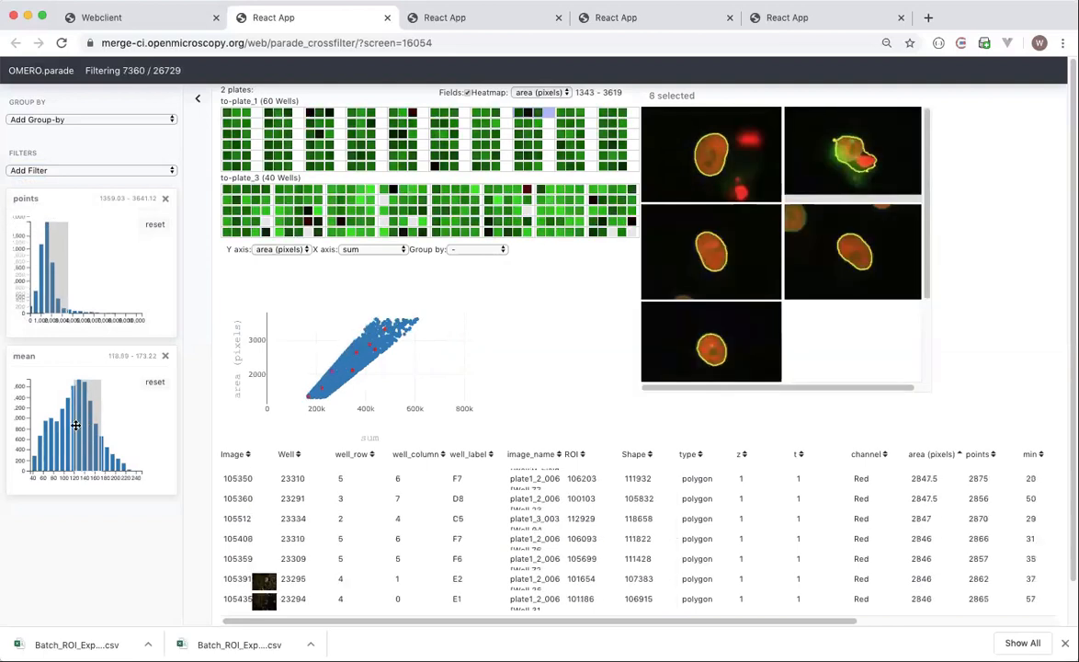
{"action": "left_click_drag", "start_coordinate": [72, 424], "coordinate": [97, 424]}
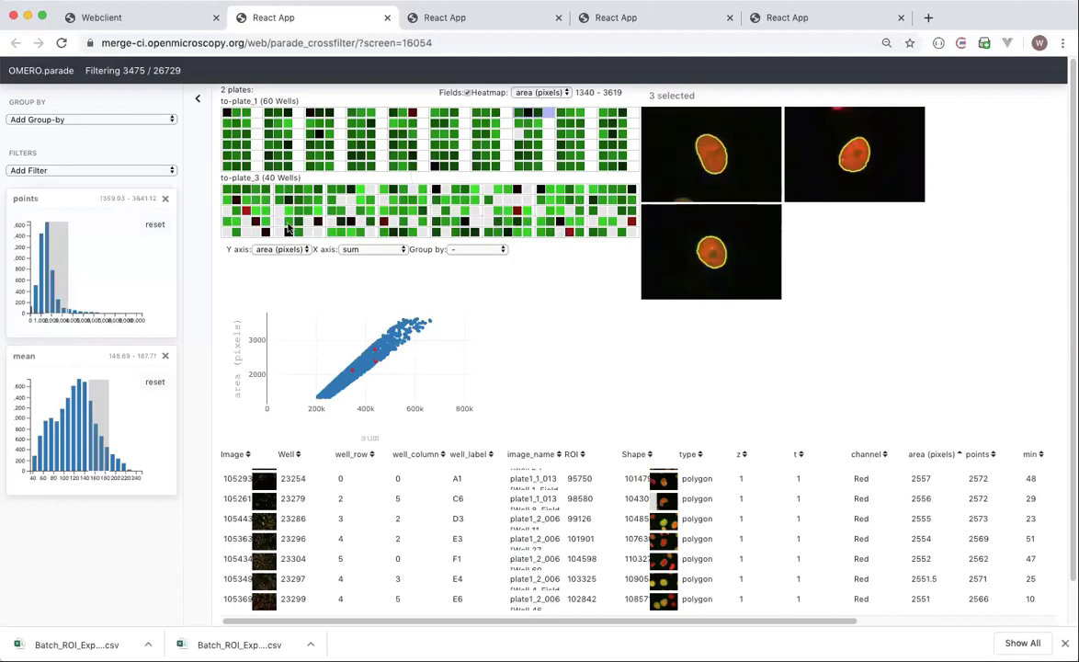
View the remaining ROIs in individual fields of wells C1 and C2 in to-plate_3.
{"action": "left_click", "coordinate": [246, 213]}
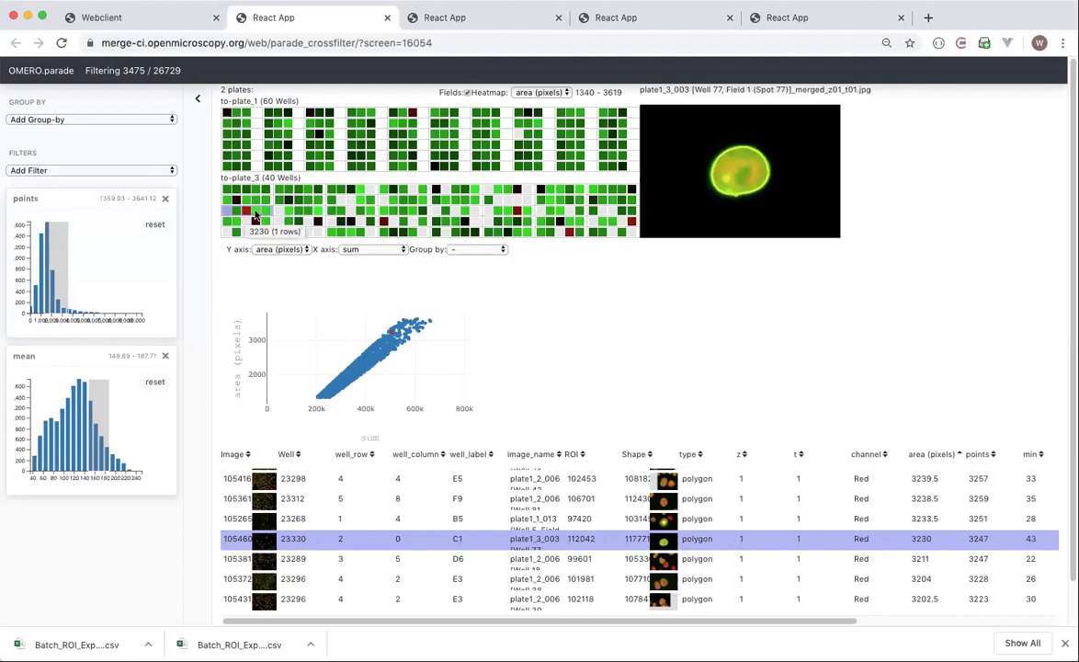
{"action": "left_click", "coordinate": [257, 212]}
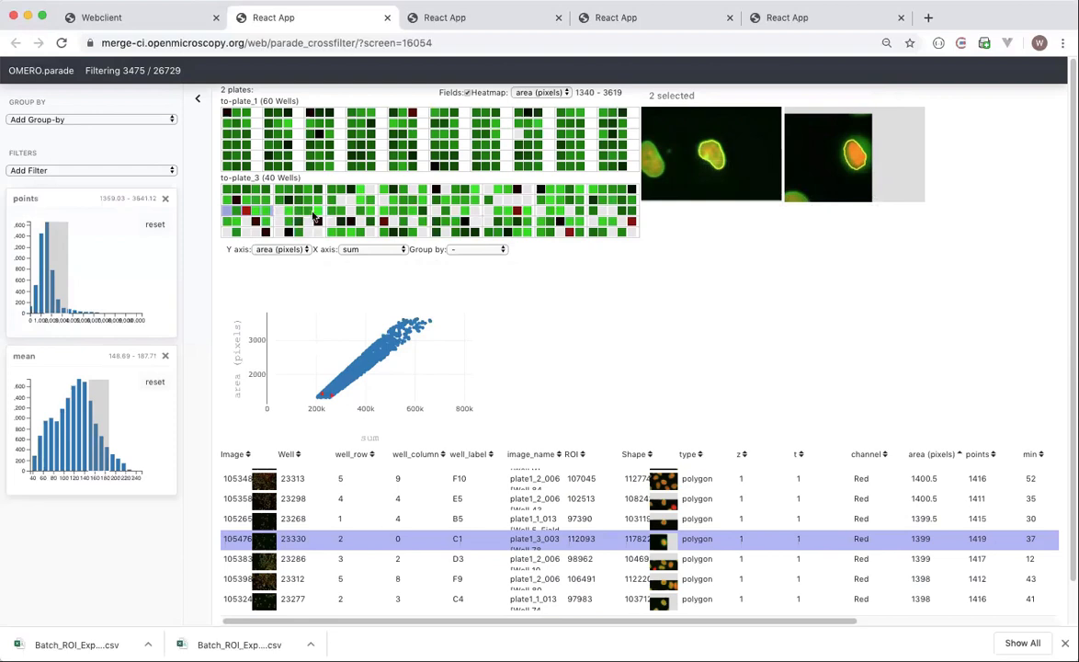
{"action": "left_click", "coordinate": [288, 214]}
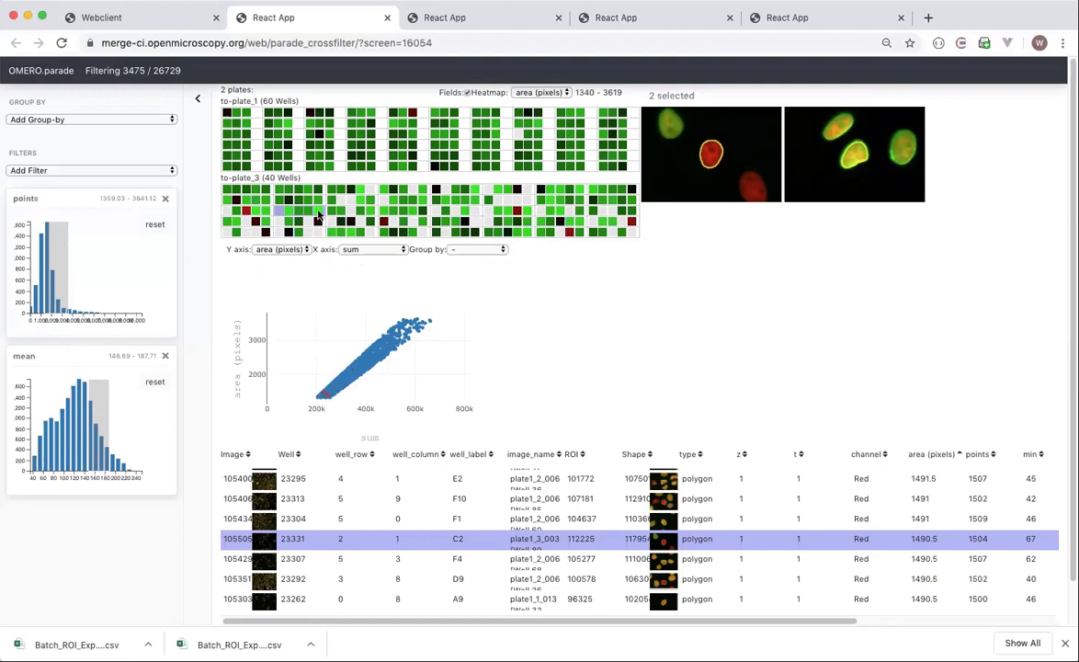
{"action": "left_click", "coordinate": [317, 214]}
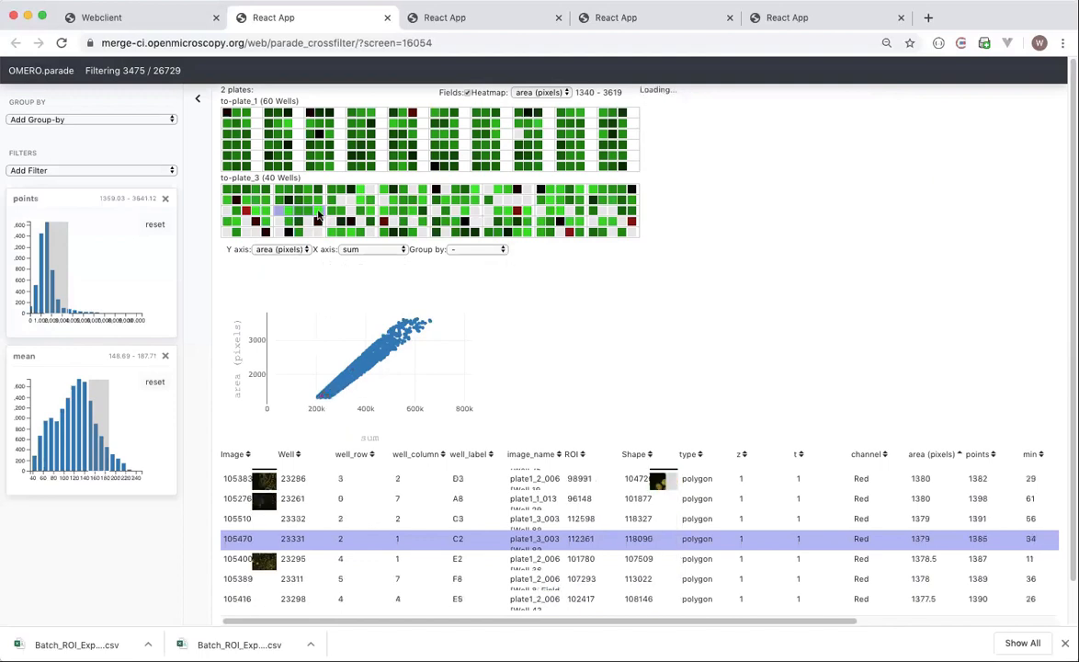
Switch the heatmaps back to whole wells and view the ROIs of wells B2, C2 and C4 in to-plate_3.
{"action": "left_click", "coordinate": [465, 94]}
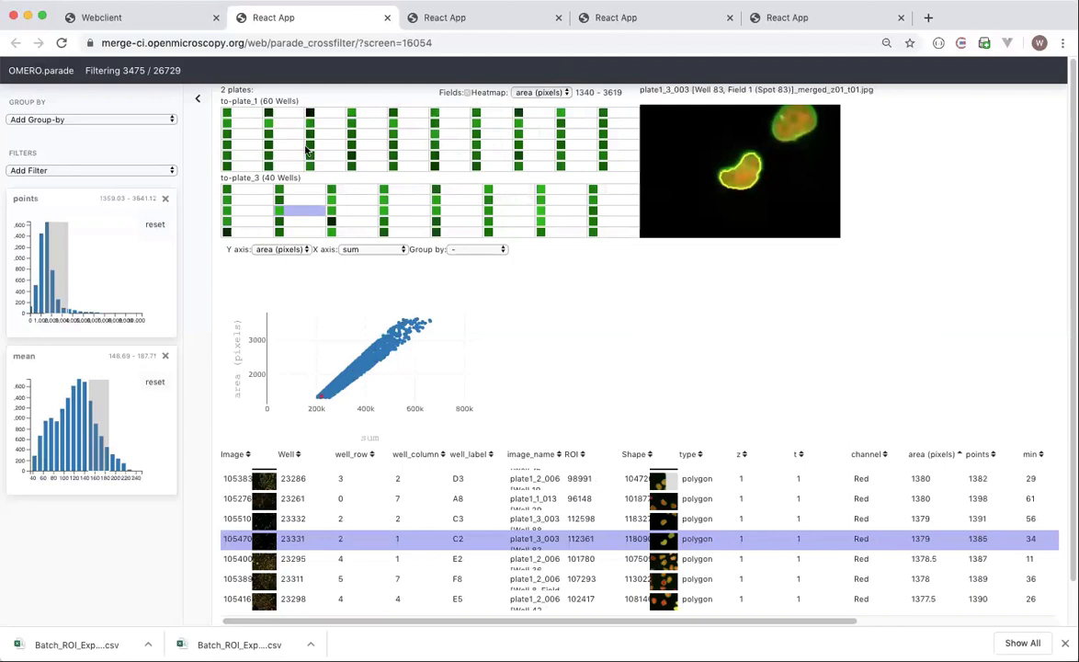
{"action": "left_click", "coordinate": [280, 202]}
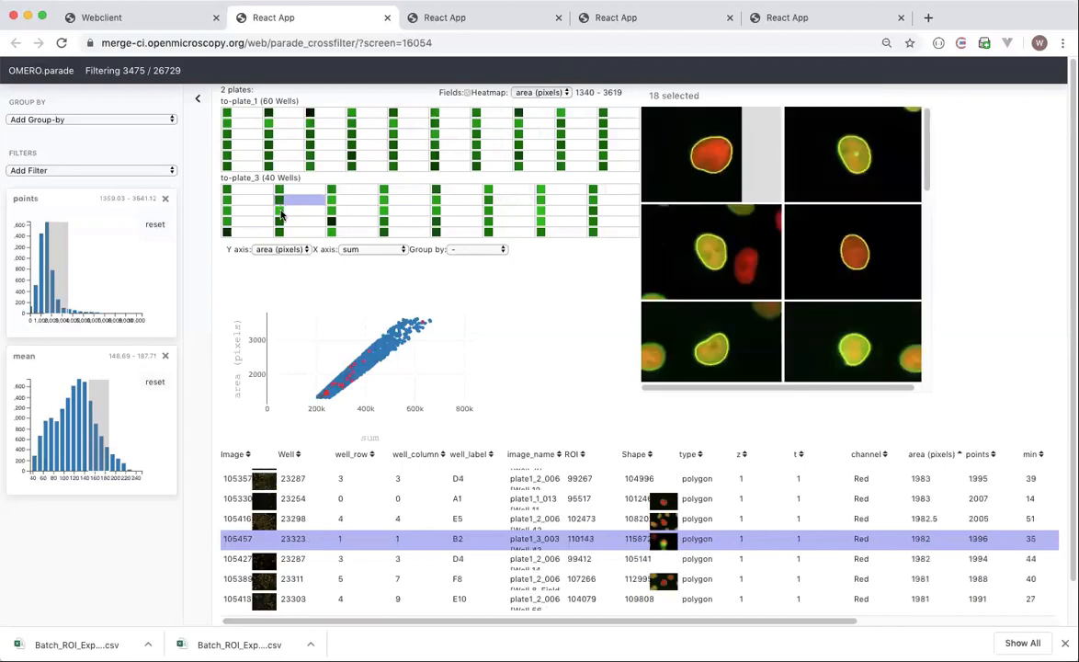
{"action": "left_click", "coordinate": [280, 213]}
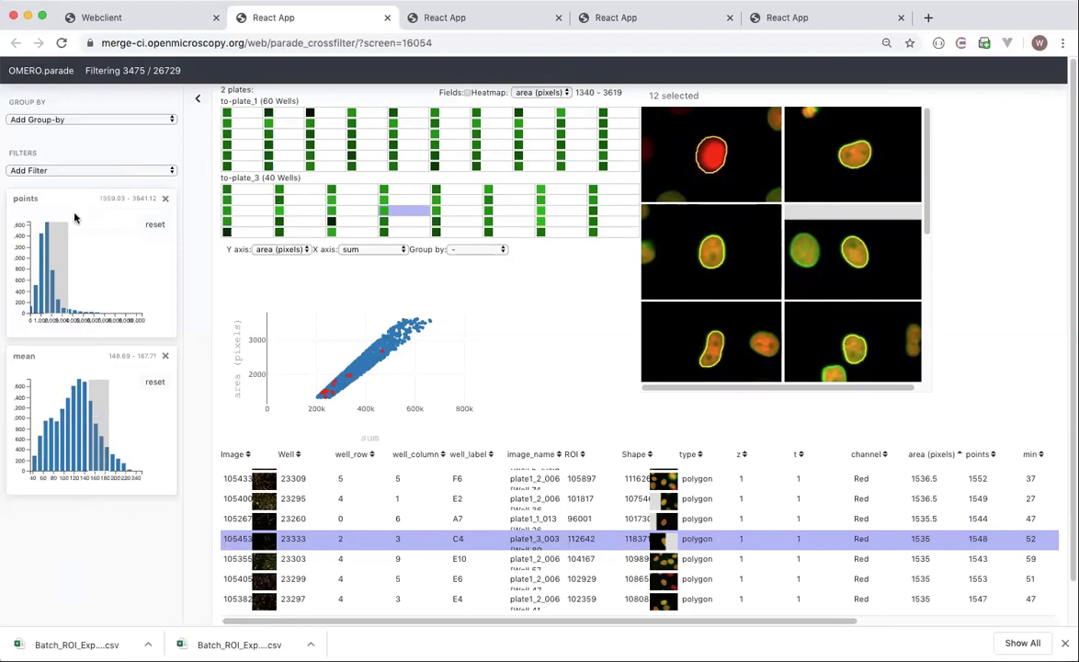
Group the table rows by Image and clear the leftover selection so that thumbnails of all images are shown.
{"action": "left_click", "coordinate": [114, 121]}
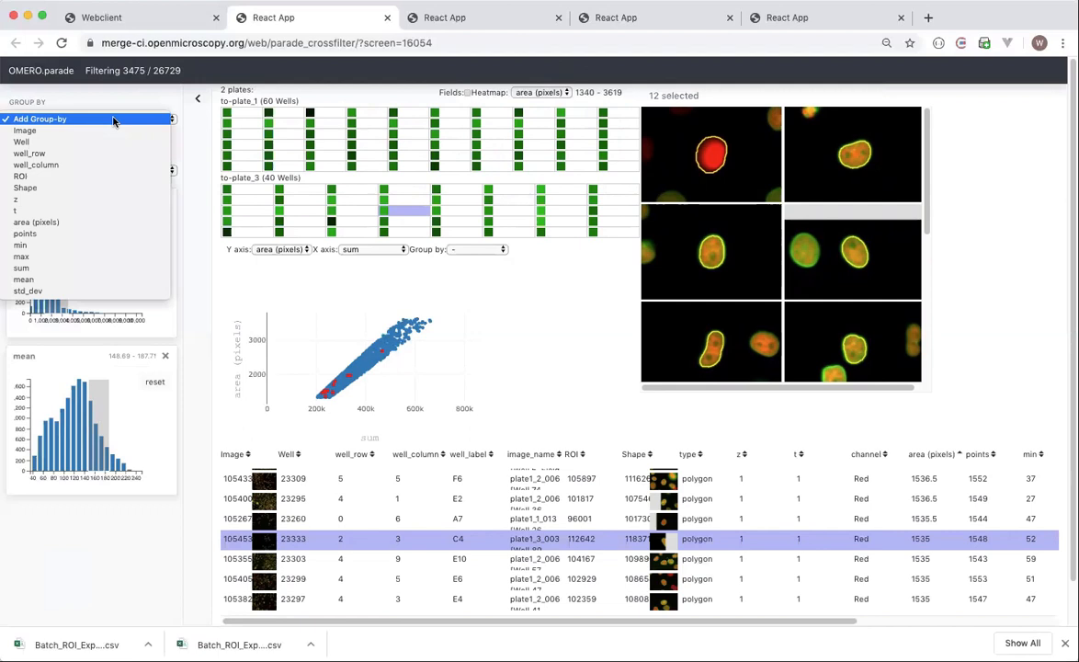
{"action": "left_click", "coordinate": [41, 134]}
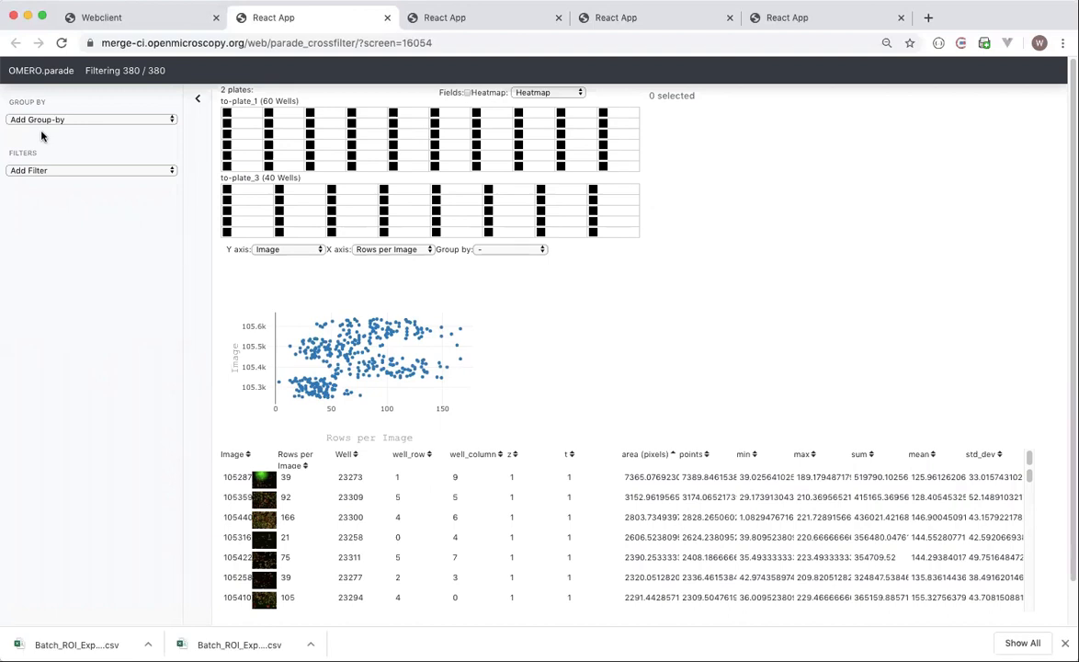
{"action": "left_click", "coordinate": [366, 479]}
{"action": "left_click", "coordinate": [366, 479]}
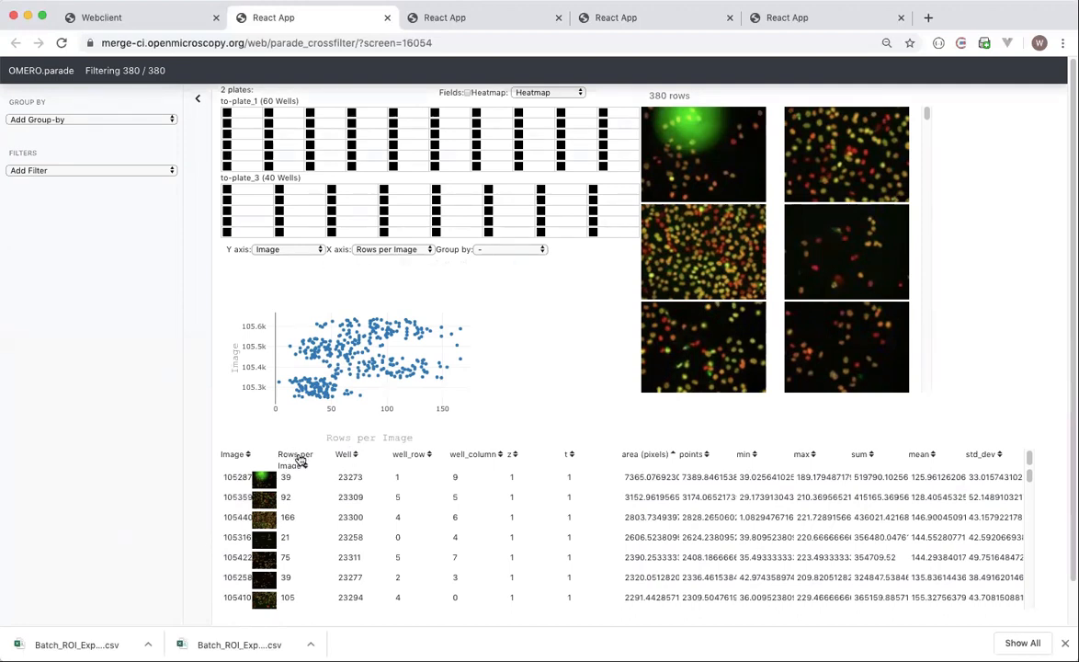
Plot area (pixels) on the Y axis against sum on the X axis for the grouped images.
{"action": "left_click", "coordinate": [274, 249]}
{"action": "left_click", "coordinate": [279, 330]}
{"action": "left_click", "coordinate": [381, 249]}
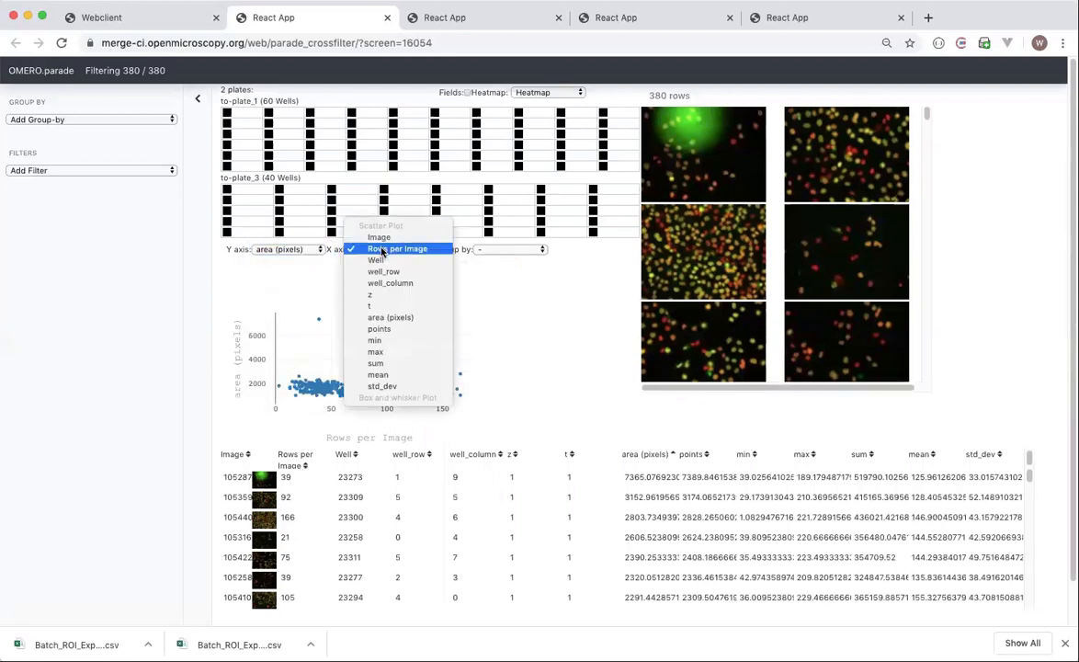
{"action": "left_click", "coordinate": [379, 366]}
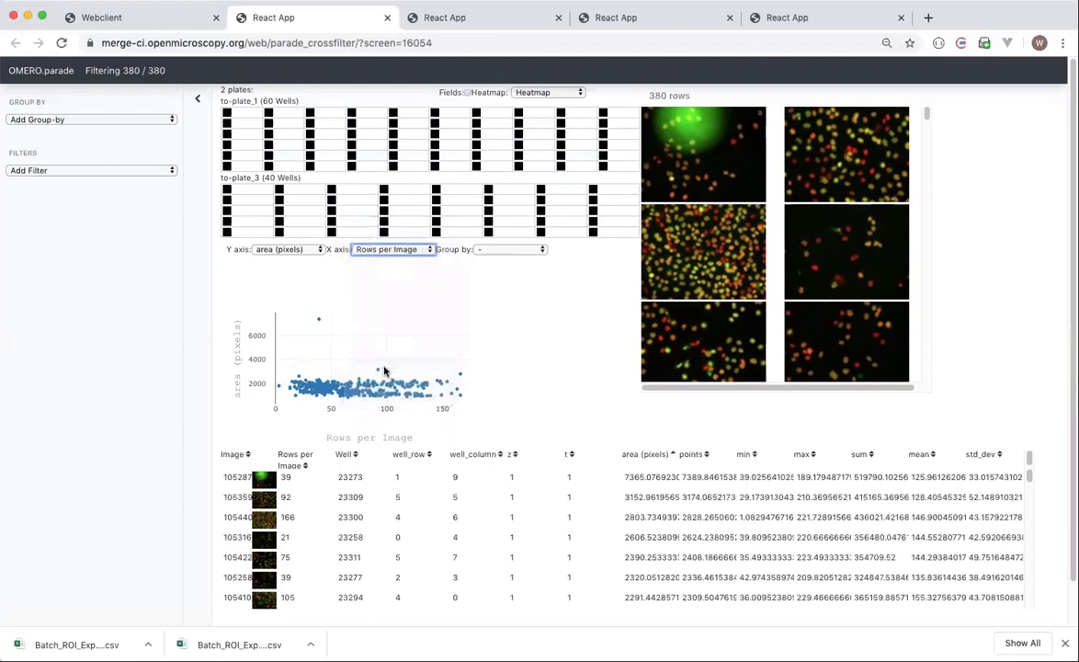
Sort the images by Rows per Image, smallest first and then largest first, and view the densely populated image from well 23300.
{"action": "left_click", "coordinate": [292, 459]}
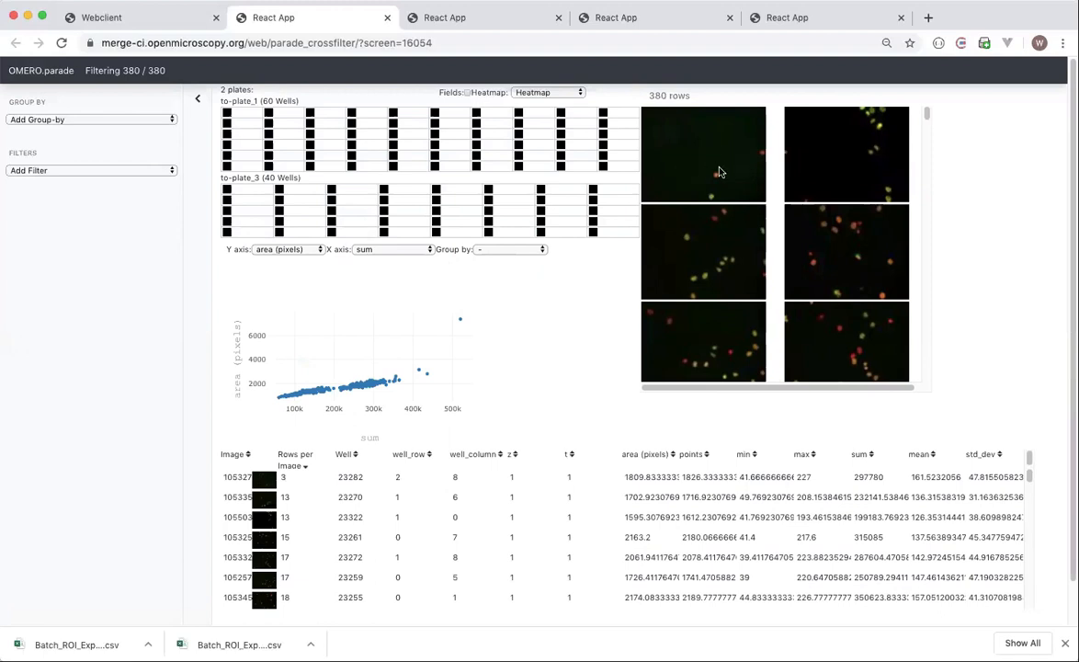
{"action": "mouse_move", "coordinate": [905, 138]}
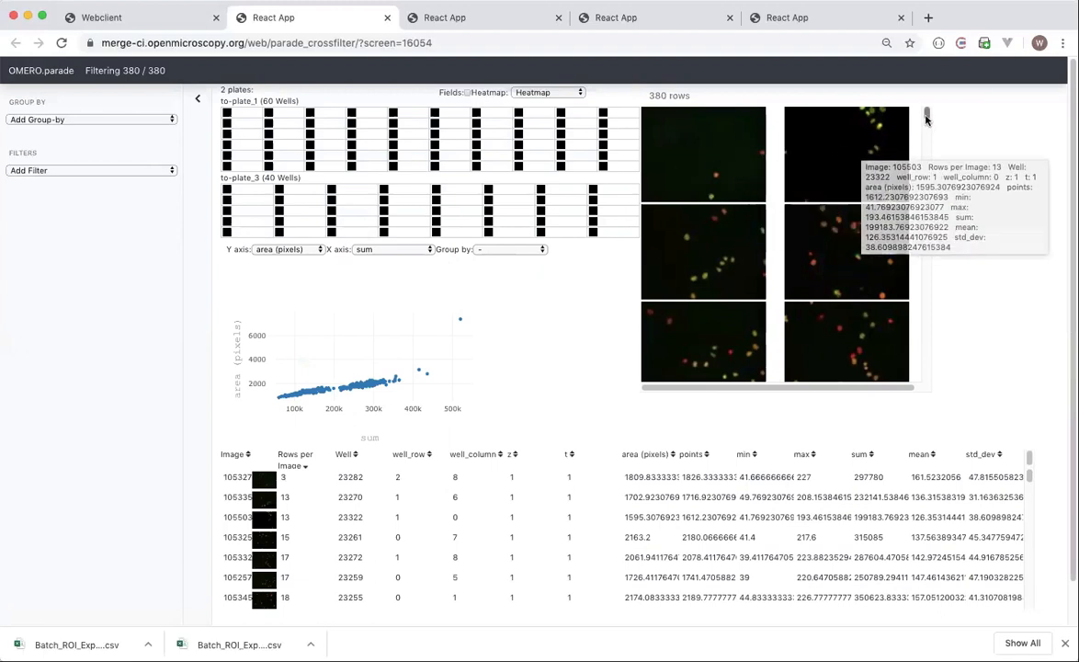
{"action": "left_click", "coordinate": [290, 465]}
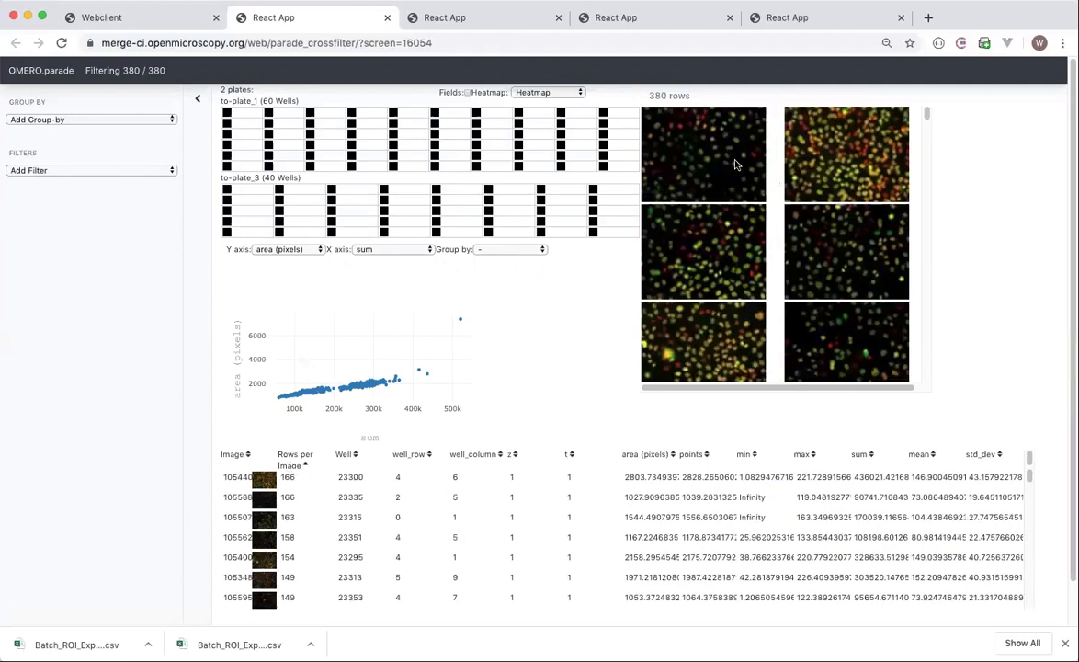
{"action": "left_click", "coordinate": [832, 148]}
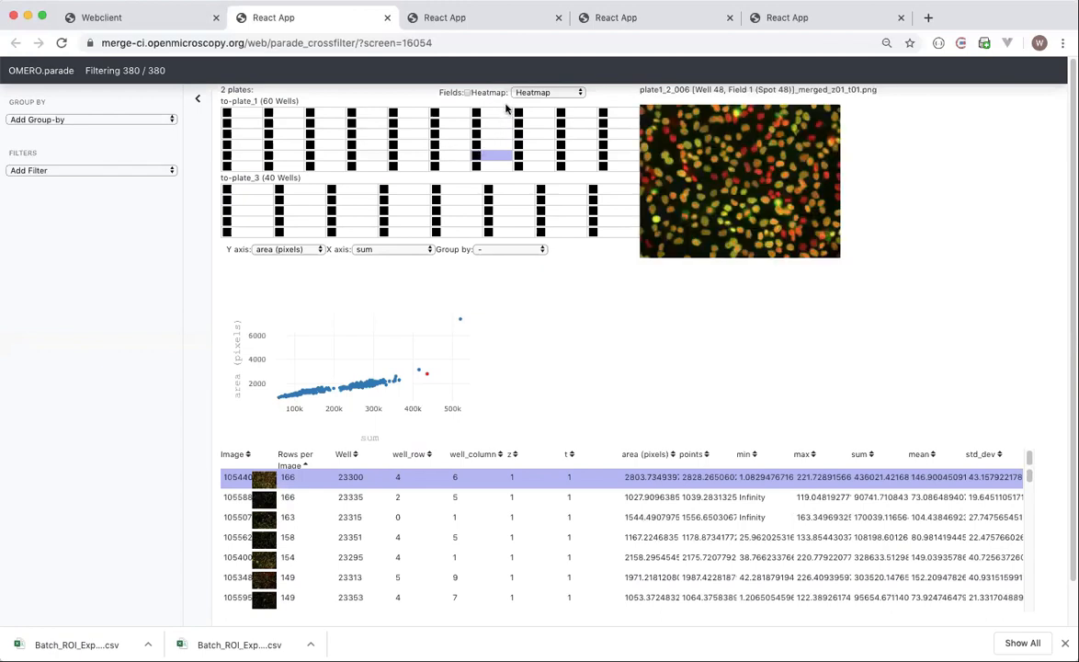
Colour the plate heatmaps by Rows per Image and show the individual fields.
{"action": "left_click", "coordinate": [532, 93]}
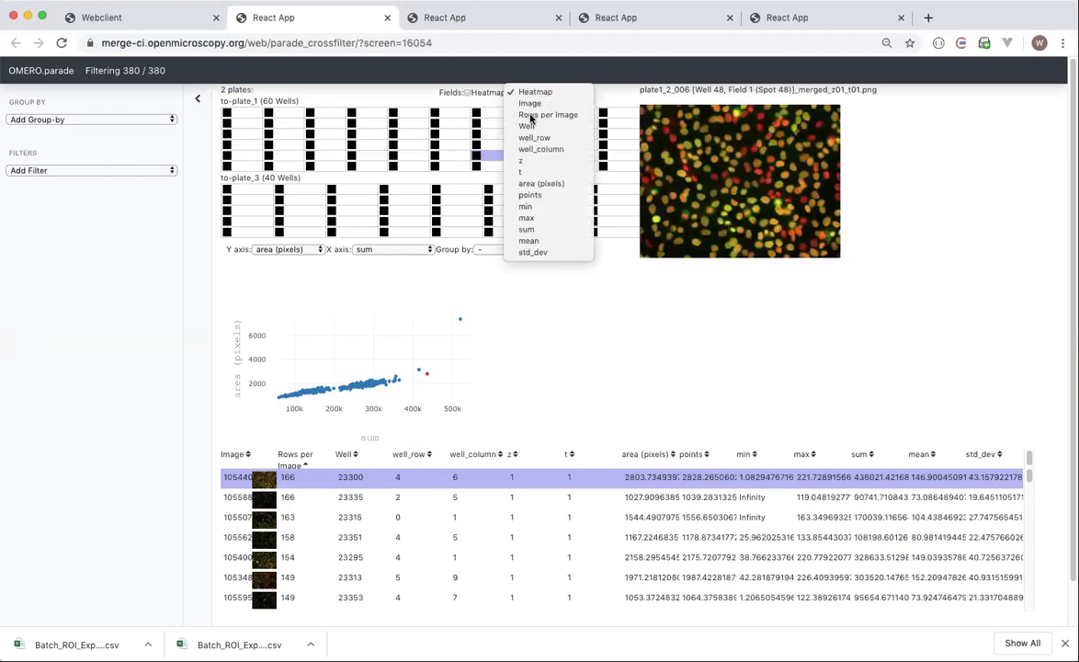
{"action": "left_click", "coordinate": [532, 114]}
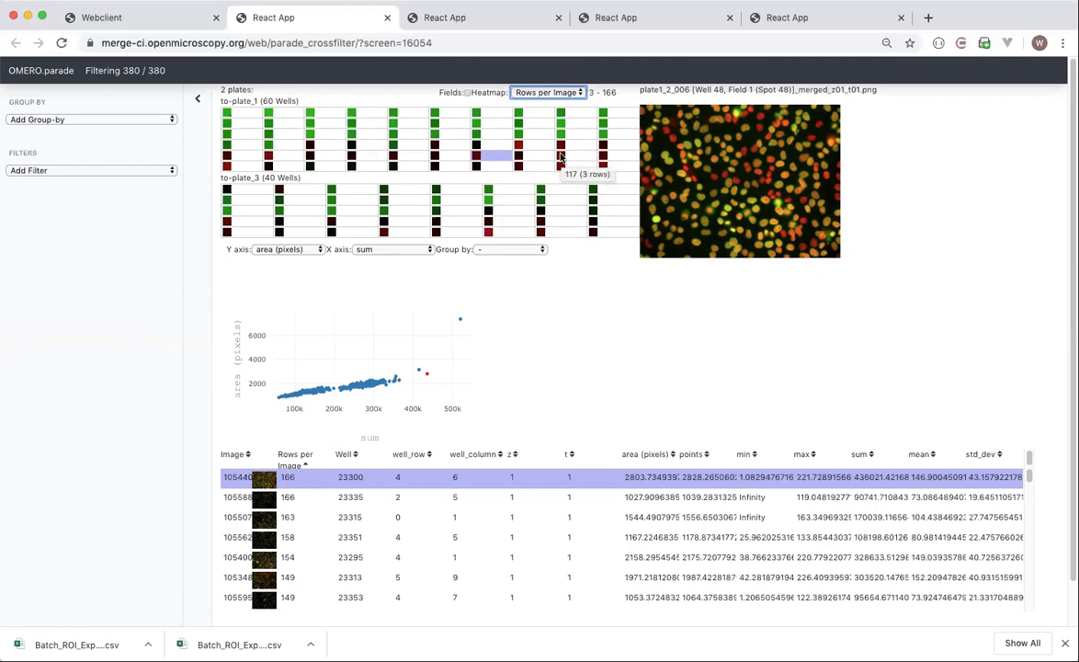
{"action": "left_click", "coordinate": [468, 94]}
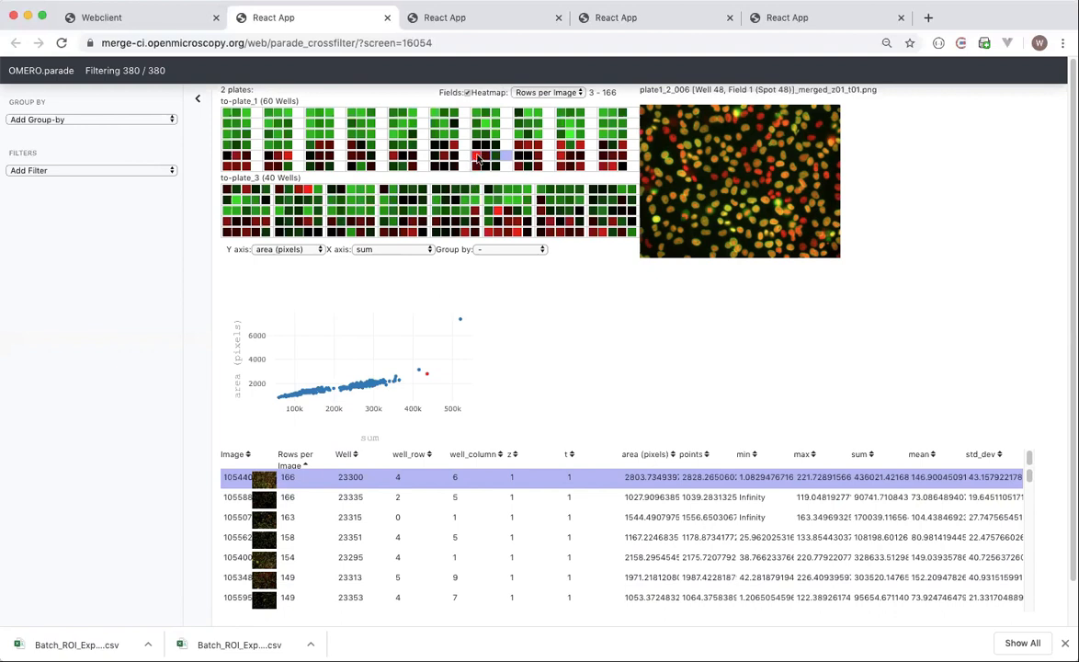
View the images of a high-count field in well C6 of to-plate_3 and a low-count field in well A1 of to-plate_1.
{"action": "mouse_move", "coordinate": [476, 161]}
{"action": "left_click", "coordinate": [496, 213]}
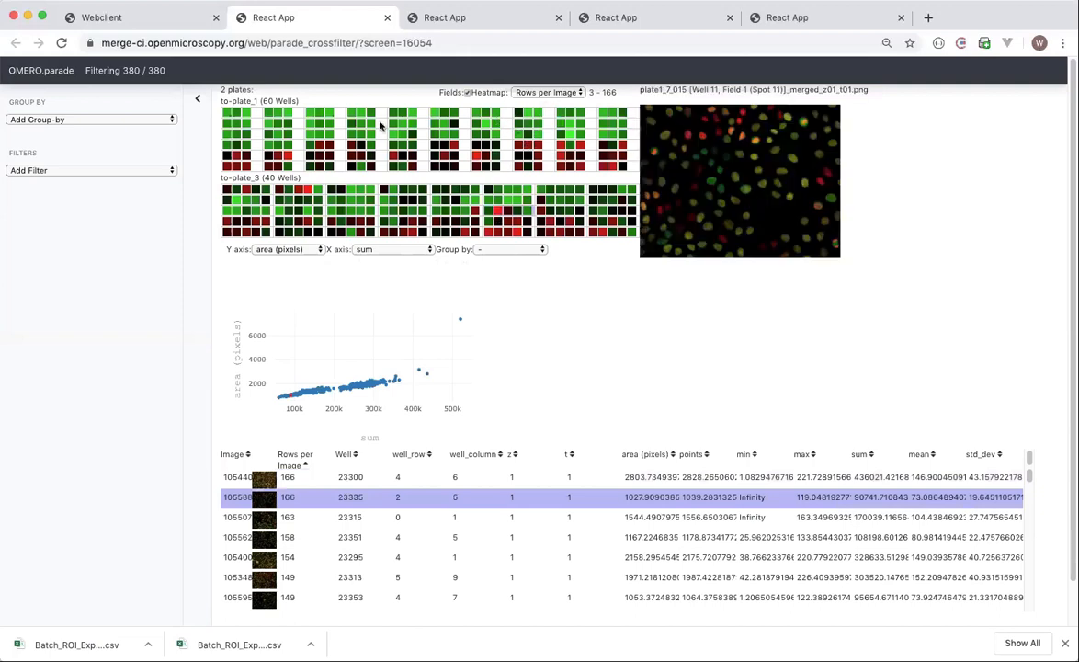
{"action": "left_click", "coordinate": [255, 112]}
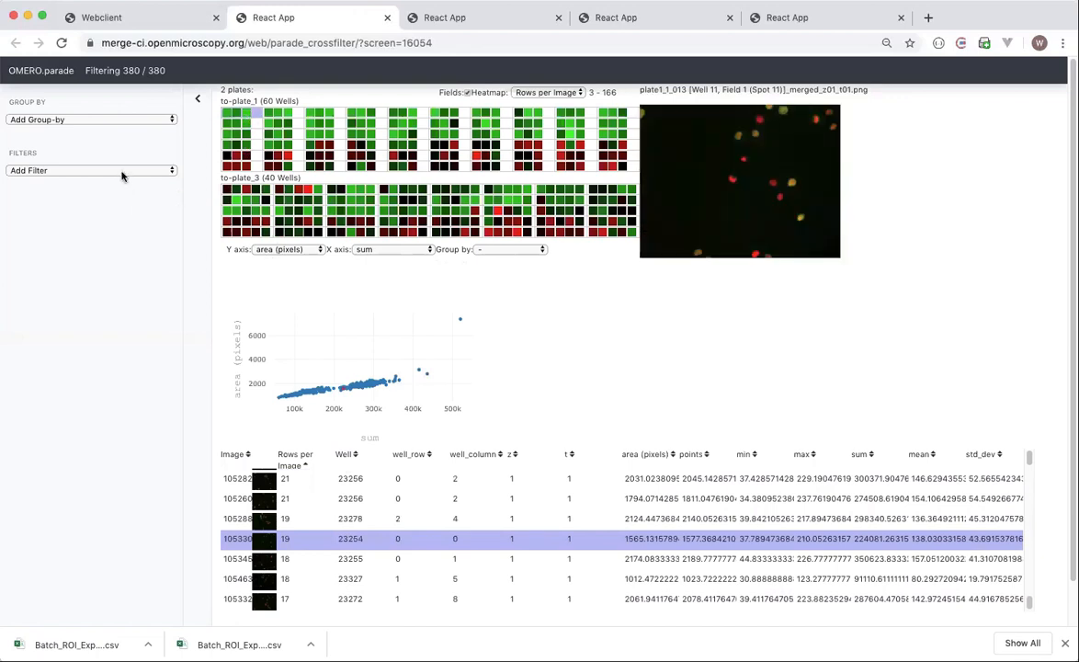
Add an area (pixels) filter to the grouped images and set its range to about 1,458 to 2,443.
{"action": "left_click", "coordinate": [121, 171]}
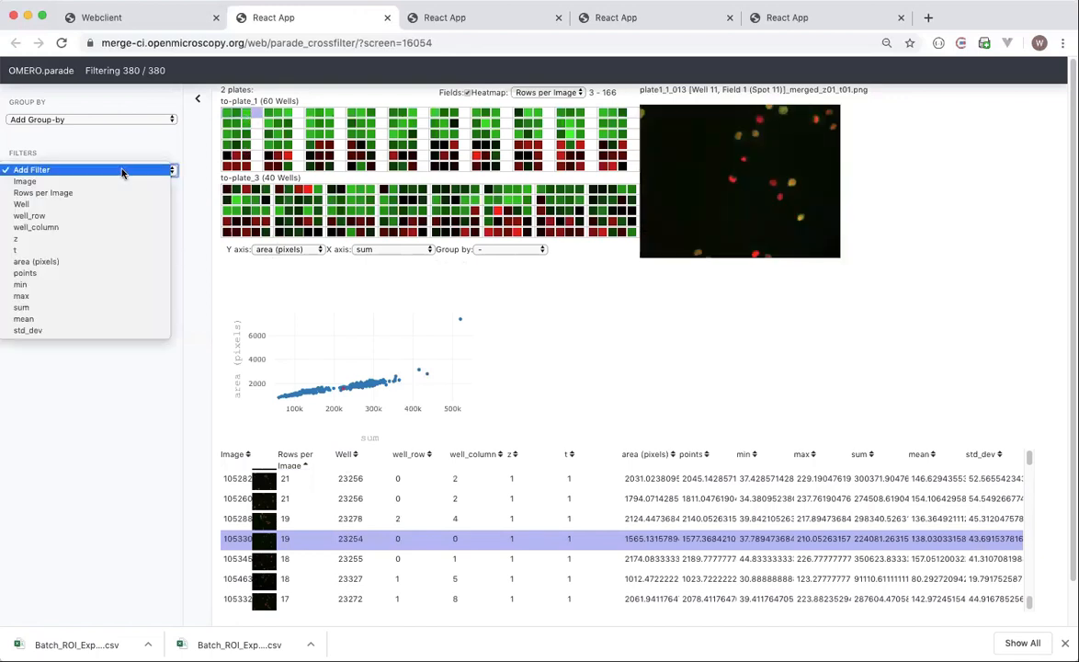
{"action": "left_click", "coordinate": [91, 264]}
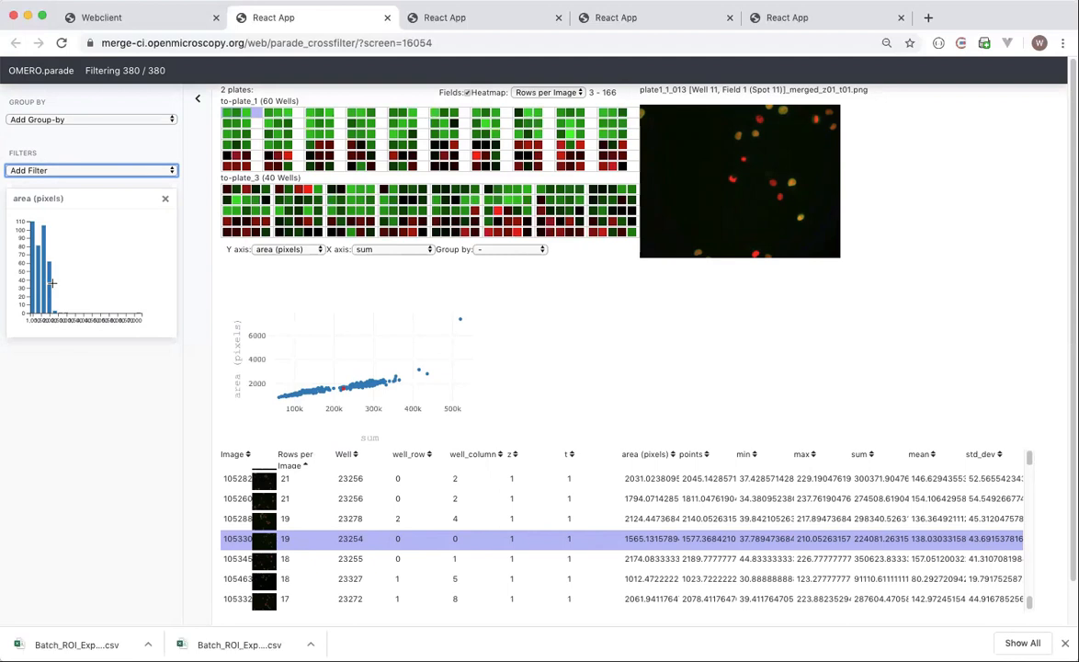
{"action": "mouse_move", "coordinate": [53, 278]}
{"action": "left_mouse_down"}
{"action": "mouse_move", "coordinate": [33, 279]}
{"action": "mouse_move", "coordinate": [48, 277]}
{"action": "left_mouse_up"}
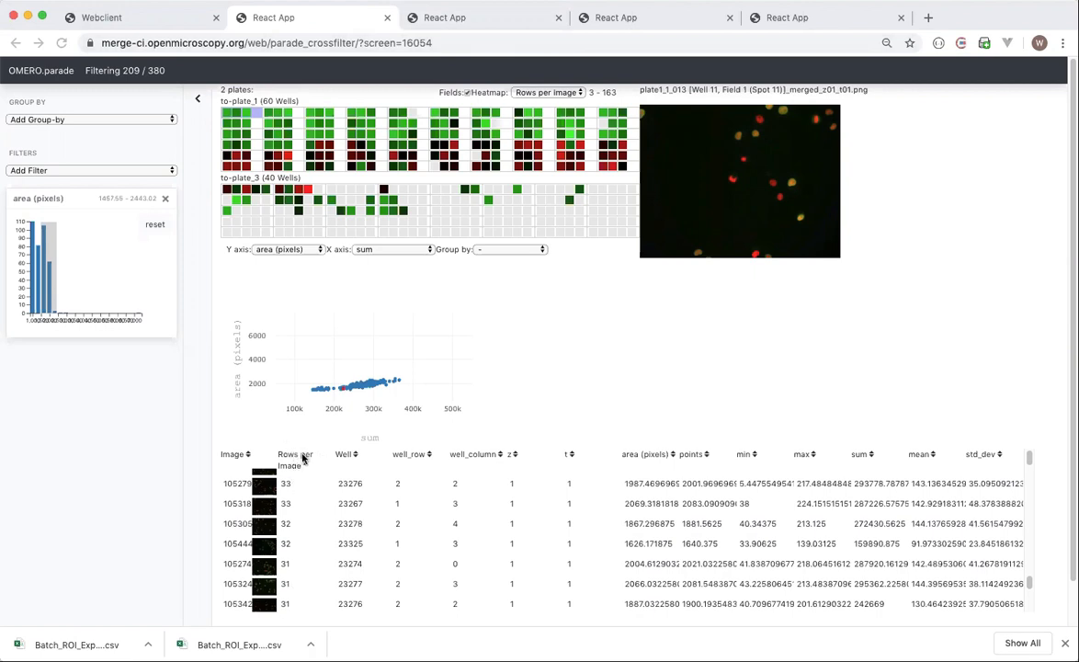
Group the image rows further by Well.
{"action": "left_click", "coordinate": [137, 120]}
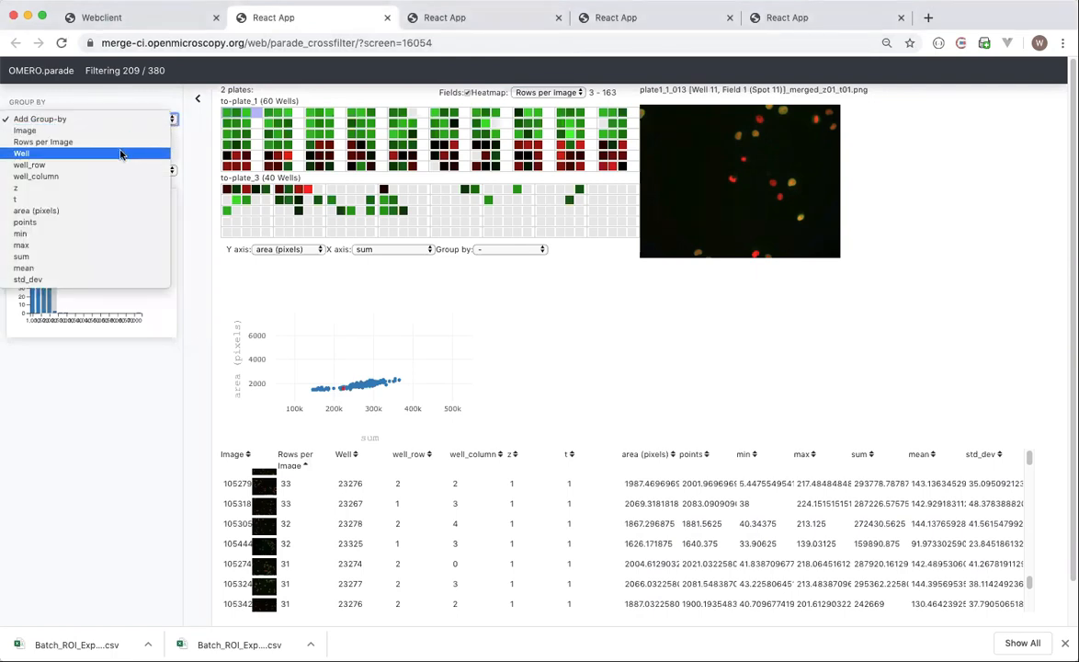
{"action": "left_click", "coordinate": [120, 155]}
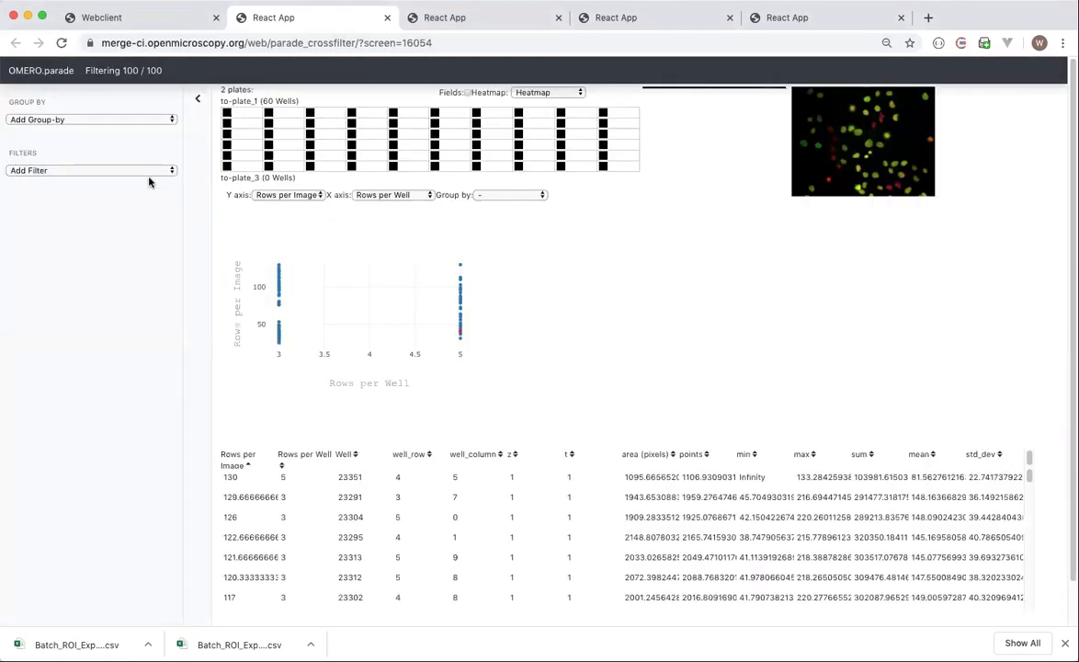
Refresh the plate layouts by toggling the individual fields display, and examine the Rows per Image and Rows per Well values in the table.
{"action": "left_click", "coordinate": [467, 93]}
{"action": "left_click", "coordinate": [467, 93]}
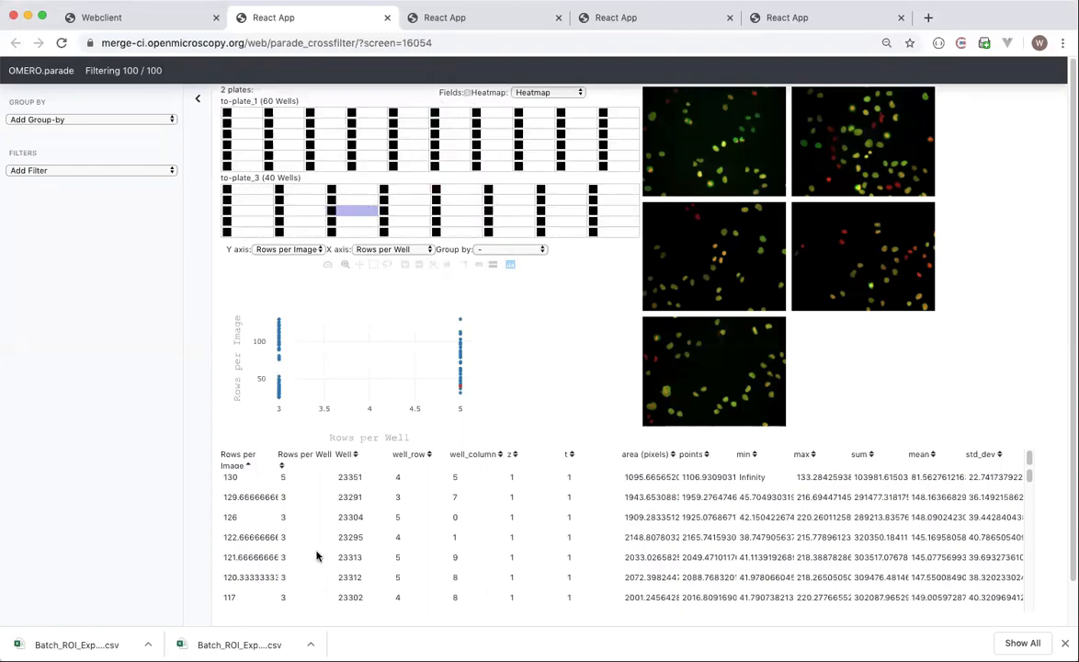
{"action": "scroll", "coordinate": [333, 519], "scroll_direction": "down", "scroll_amount": 5}
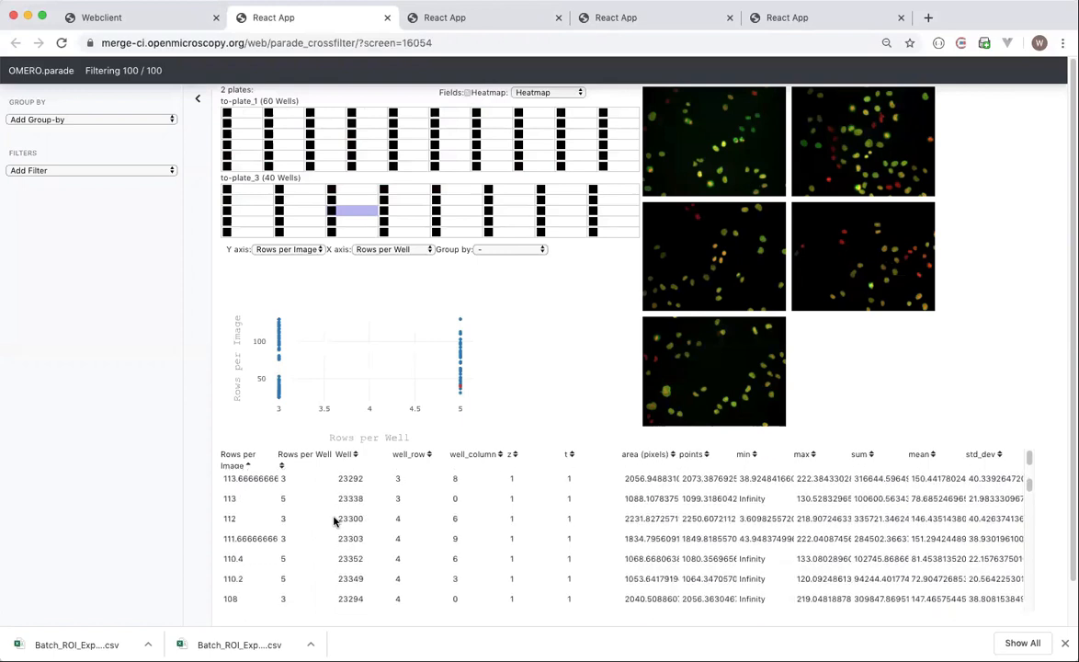
{"action": "scroll", "coordinate": [335, 503], "scroll_direction": "up", "scroll_amount": 5}
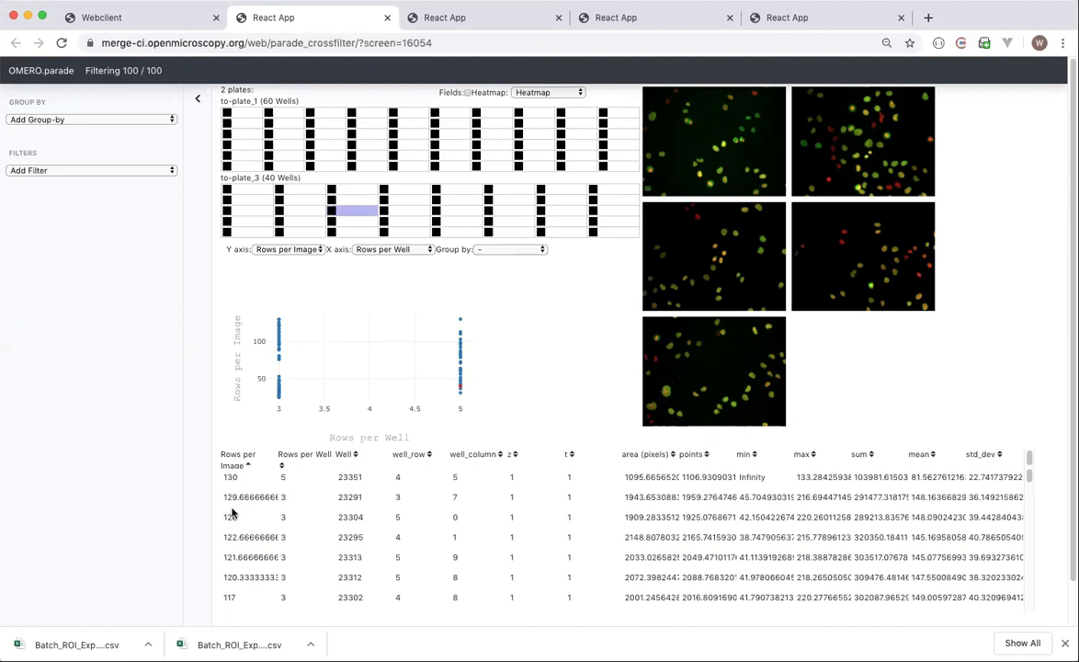
{"action": "scroll", "coordinate": [229, 497], "scroll_direction": "down", "scroll_amount": 3}
{"action": "scroll", "coordinate": [237, 496], "scroll_direction": "down", "scroll_amount": 6}
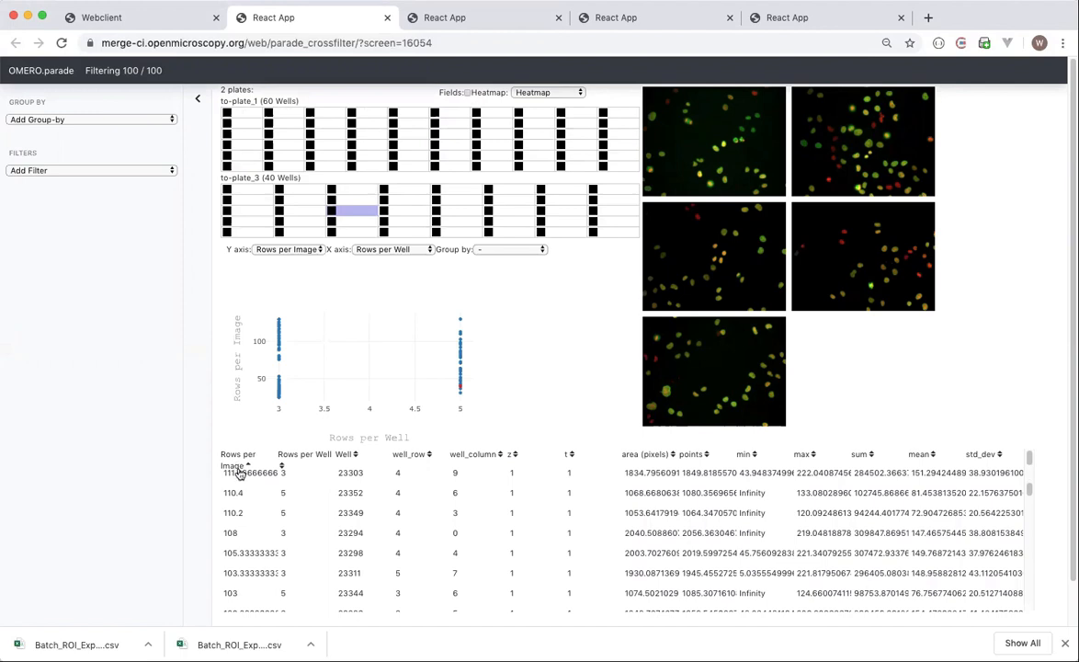
{"action": "scroll", "coordinate": [298, 496], "scroll_direction": "up", "scroll_amount": 8}
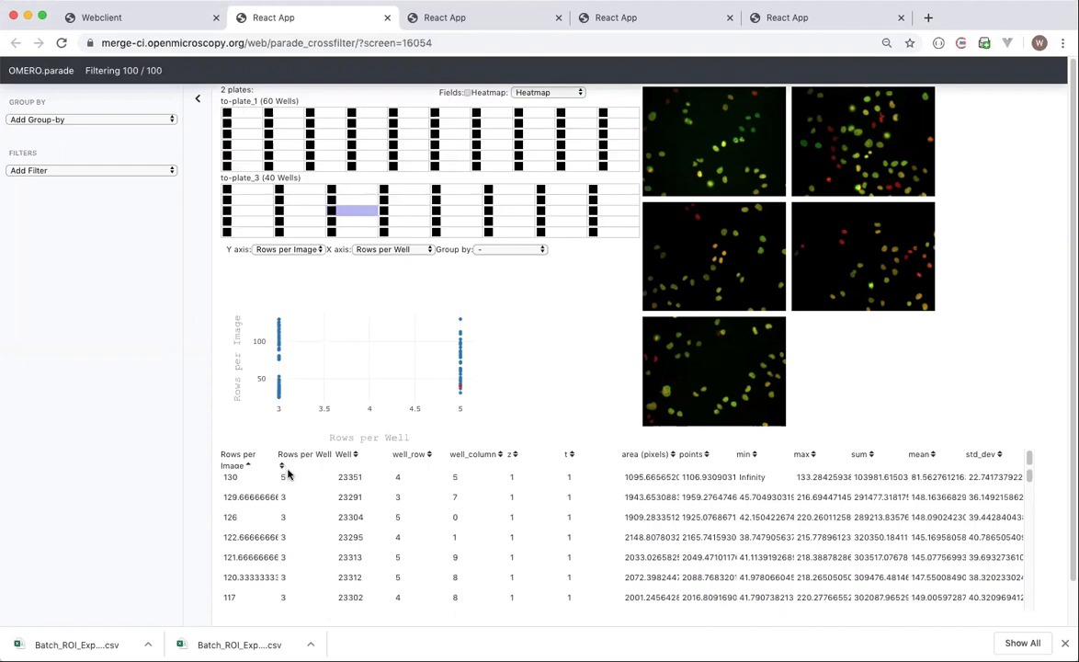
{"action": "scroll", "coordinate": [292, 487], "scroll_direction": "down", "scroll_amount": 1}
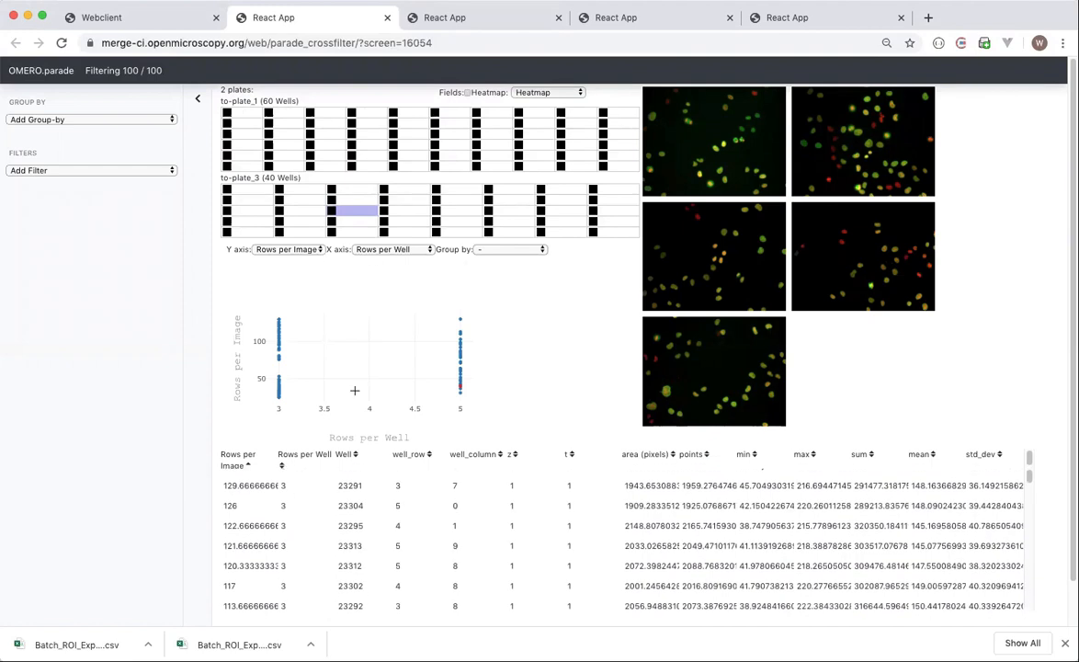
Colour the plate heatmaps by Rows per Well and switch the colouring to Rows per Image.
{"action": "left_click", "coordinate": [545, 93]}
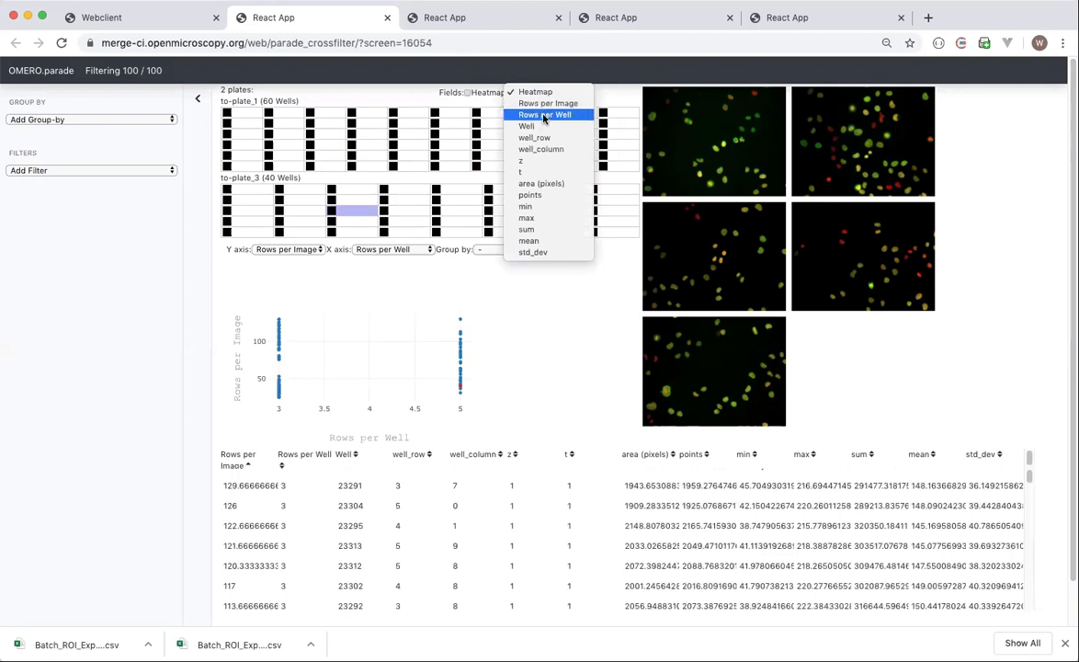
{"action": "left_click", "coordinate": [543, 116]}
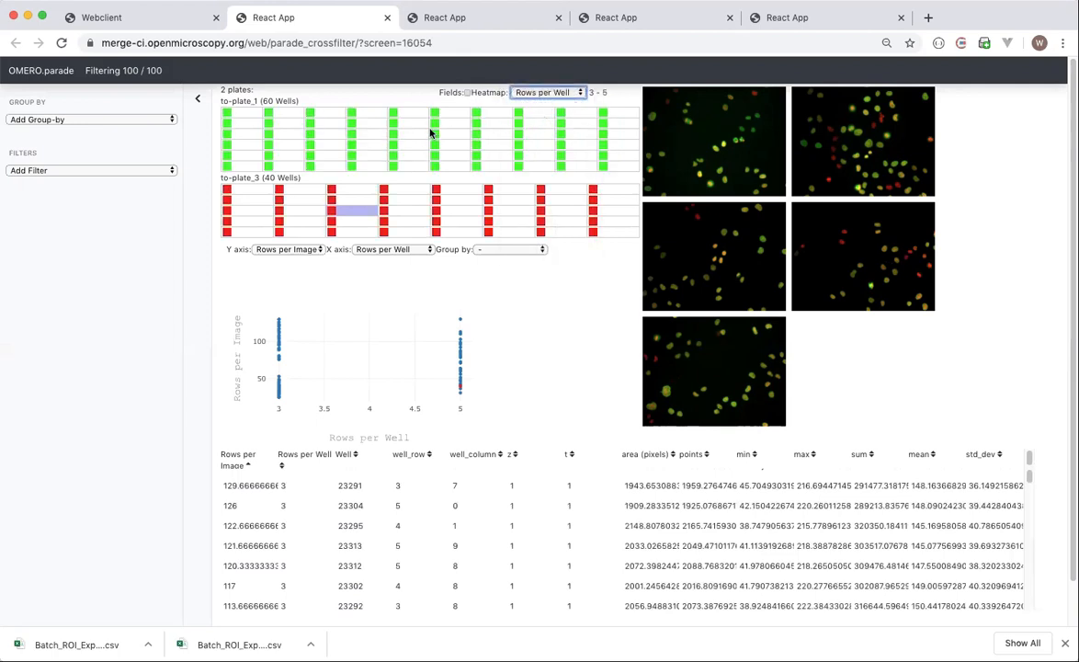
{"action": "mouse_move", "coordinate": [435, 137]}
{"action": "left_click", "coordinate": [536, 93]}
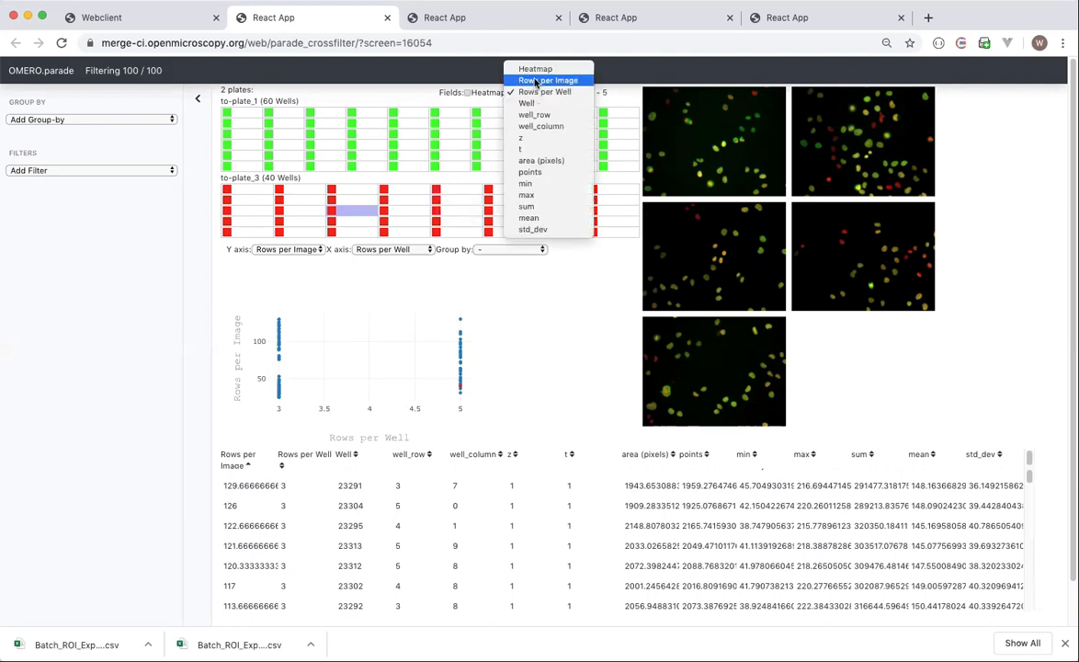
{"action": "left_click", "coordinate": [536, 81]}
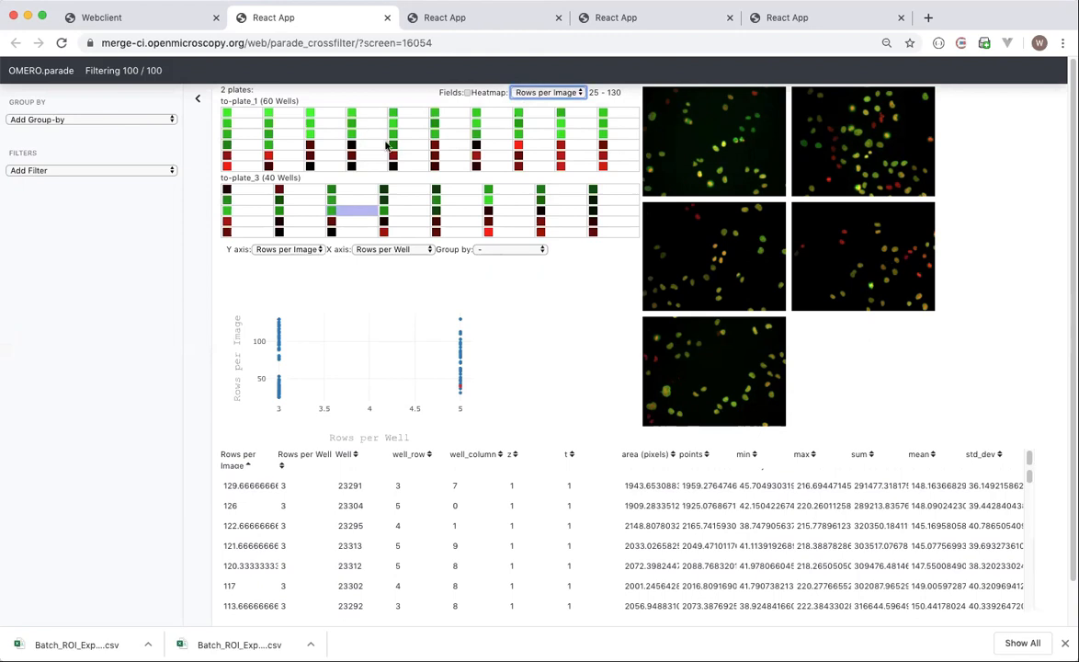
View the images of low-count well A2 and high-count well D8 of to-plate_1, and high-count well E6 of to-plate_3.
{"action": "left_click", "coordinate": [228, 113]}
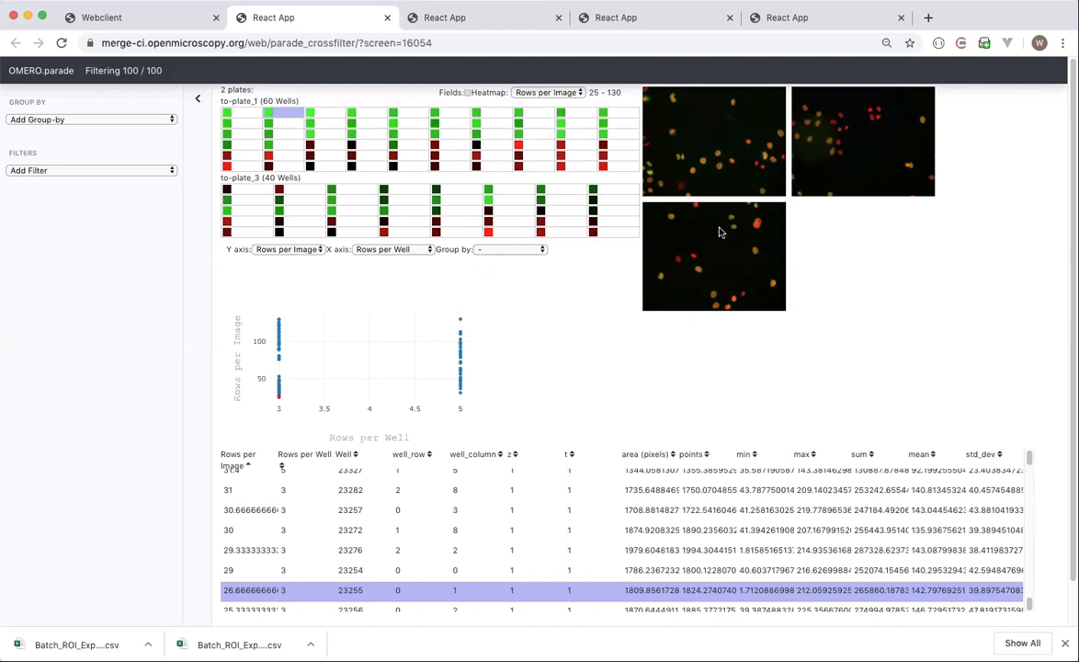
{"action": "left_click", "coordinate": [518, 149]}
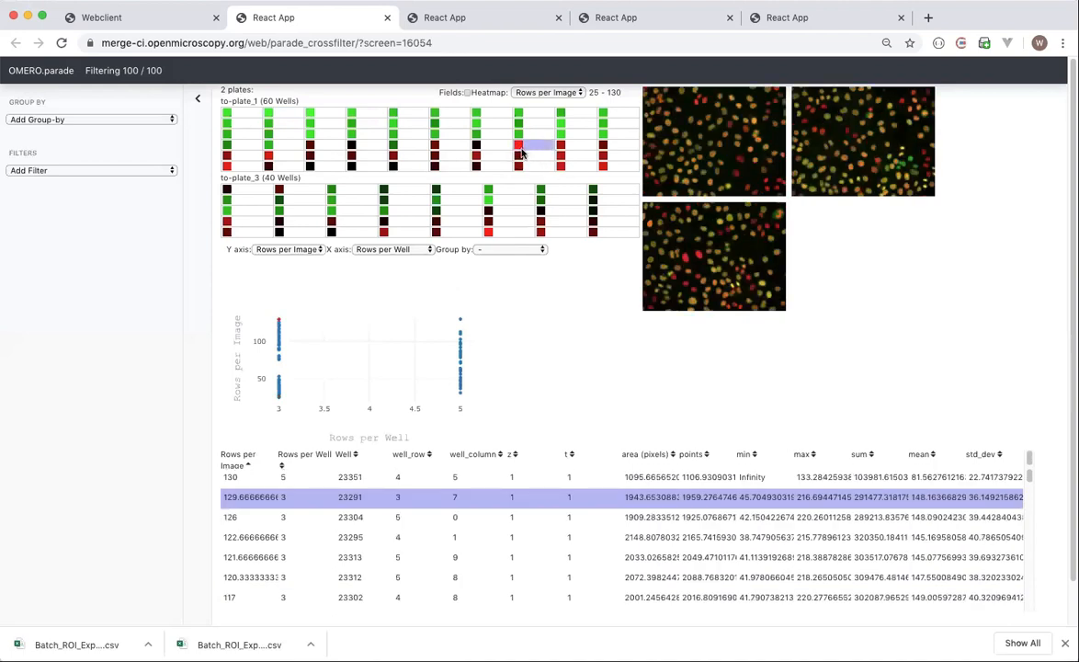
{"action": "left_click", "coordinate": [488, 233]}
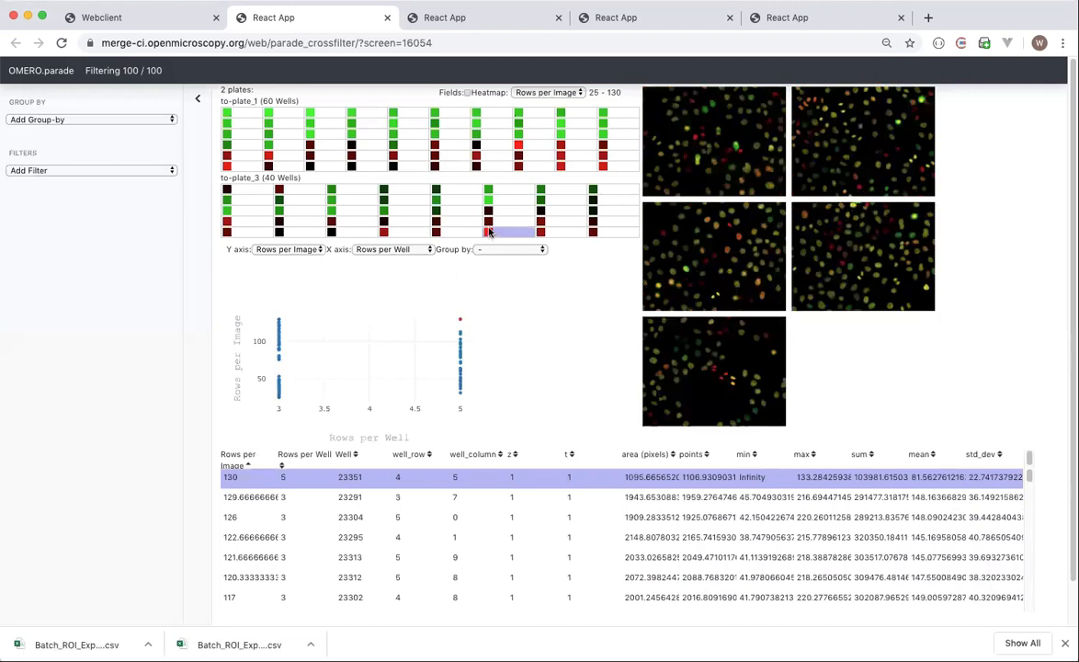
Add an area (pixels) filter to the grouped wells and set its range to about 1,234 to 2,023.
{"action": "left_click", "coordinate": [158, 171]}
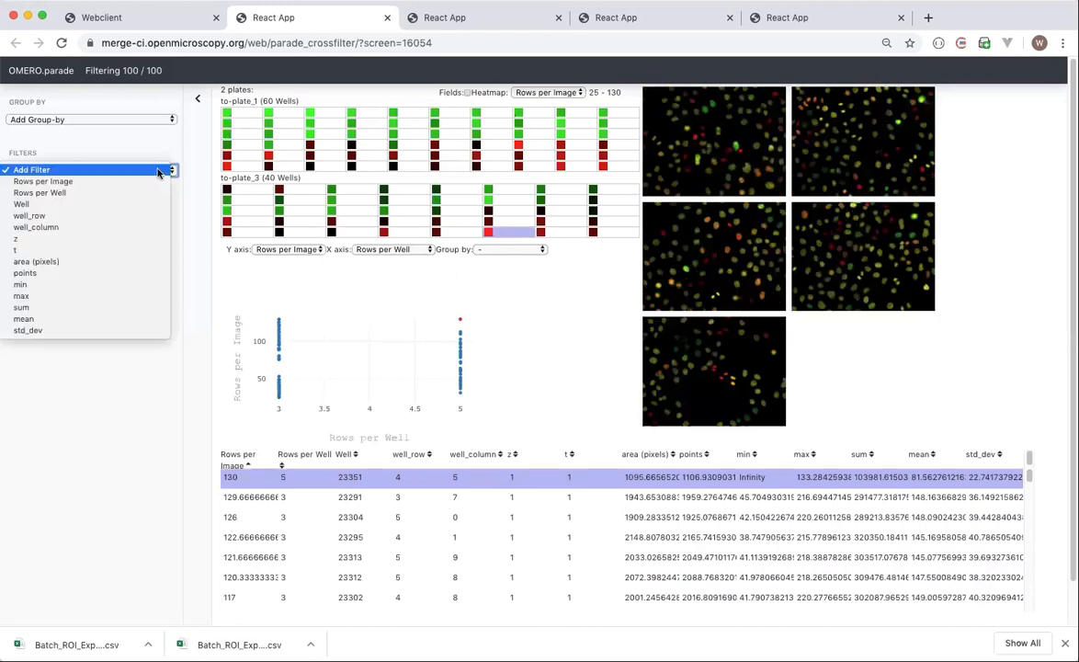
{"action": "left_click", "coordinate": [108, 267]}
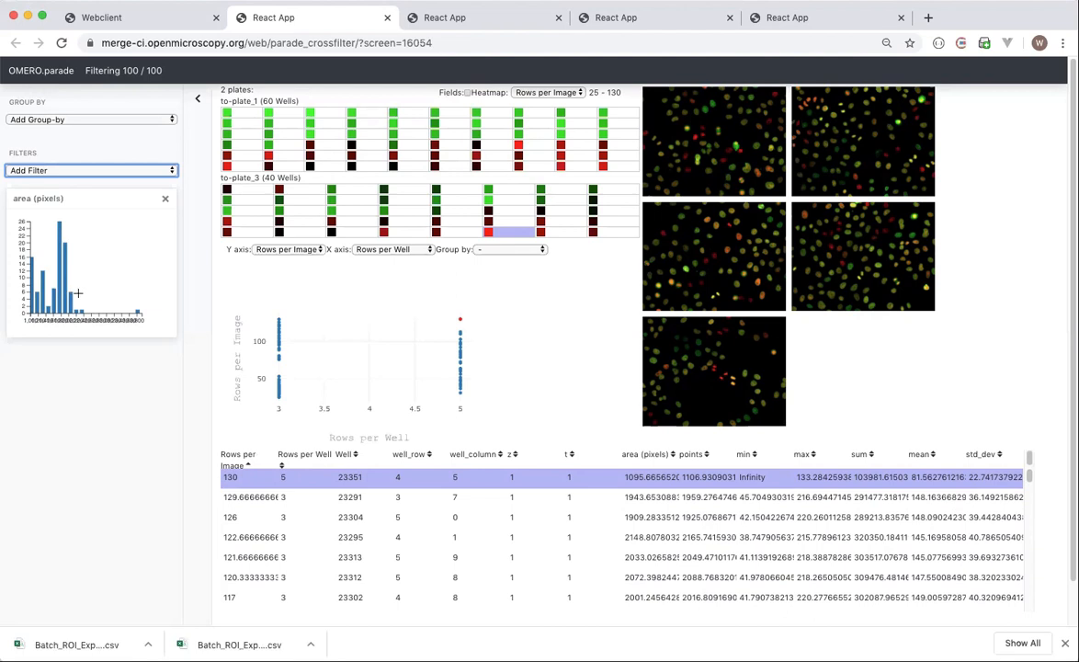
{"action": "left_click_drag", "start_coordinate": [85, 297], "coordinate": [55, 292]}
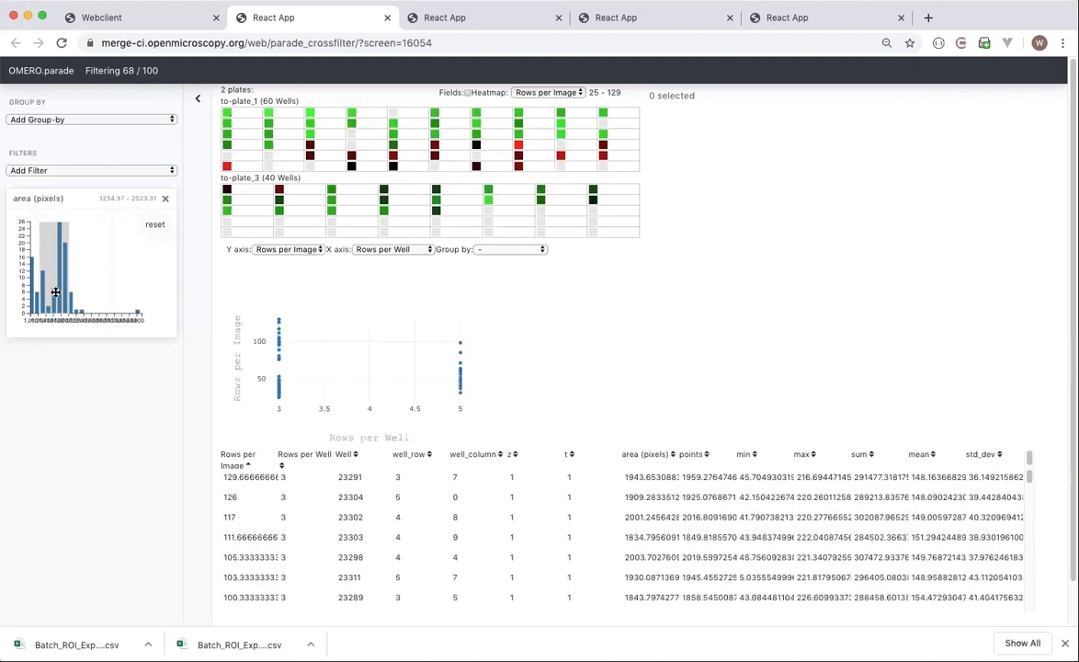